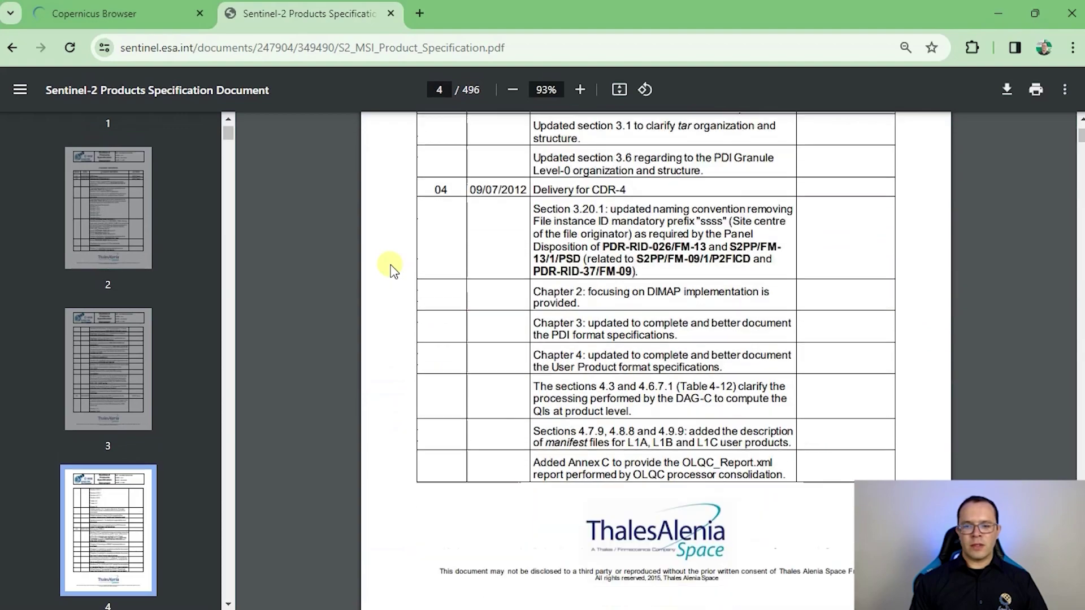
Step: Look through the Sentinel-2 products specification up to the User Product description in section 1.7, and close the document
{"action": "scroll", "coordinate": [394, 270], "scroll_direction": "down", "scroll_amount": 20}
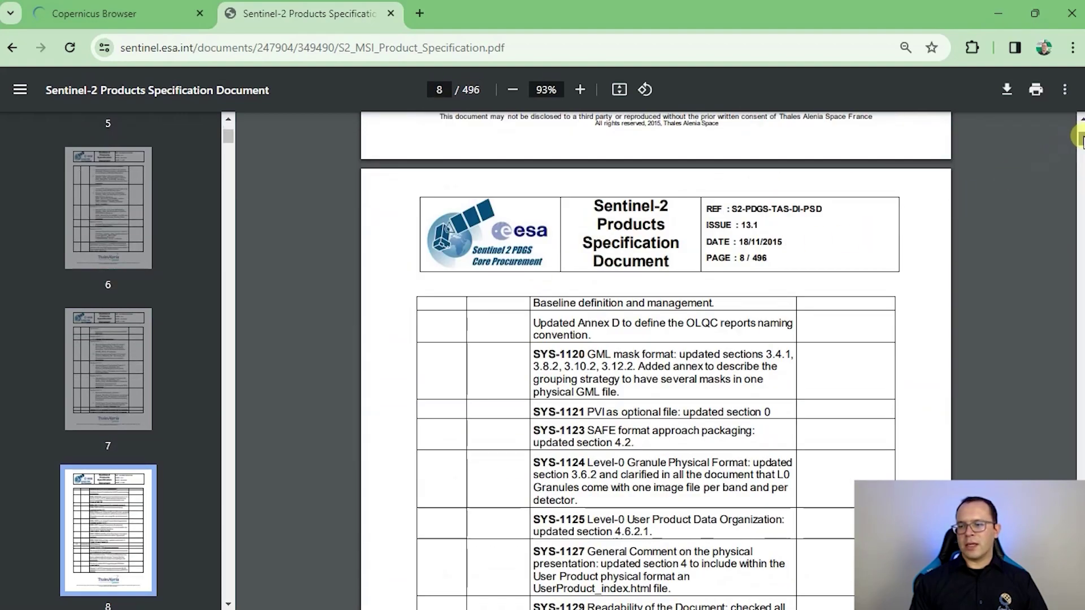
{"action": "left_click_drag", "start_coordinate": [1079, 139], "coordinate": [1078, 177]}
{"action": "scroll", "coordinate": [911, 271], "scroll_direction": "down", "scroll_amount": 5}
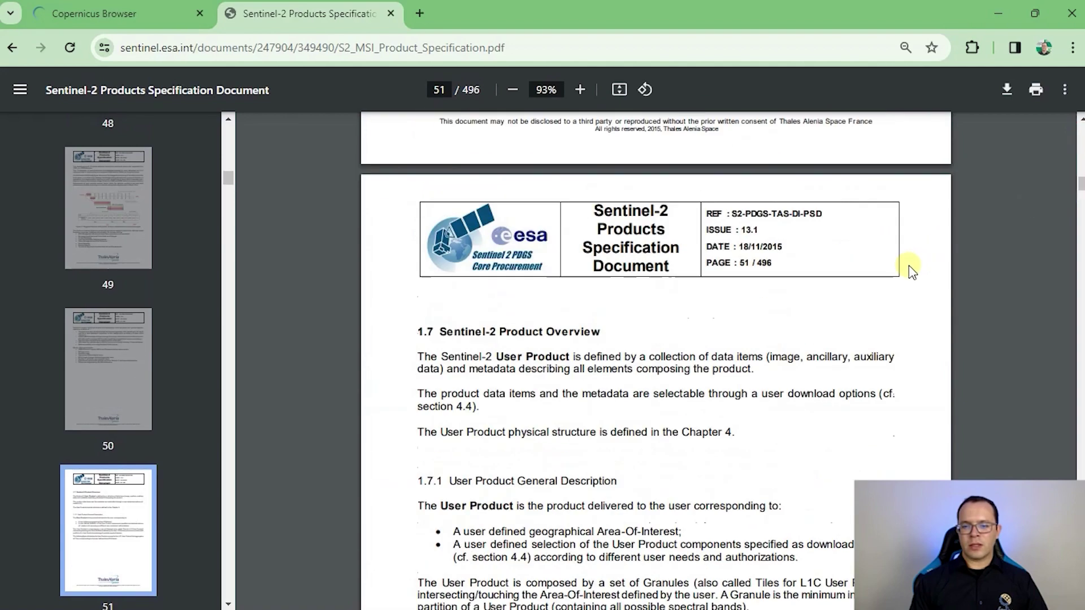
{"action": "scroll", "coordinate": [910, 269], "scroll_direction": "down", "scroll_amount": 15}
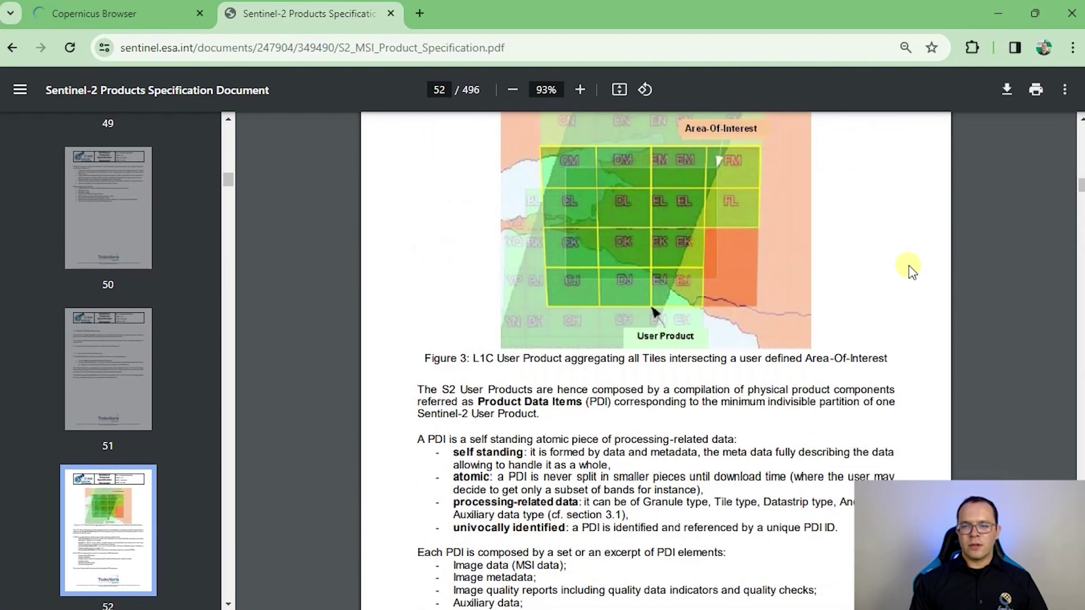
{"action": "scroll", "coordinate": [909, 265], "scroll_direction": "down", "scroll_amount": 5}
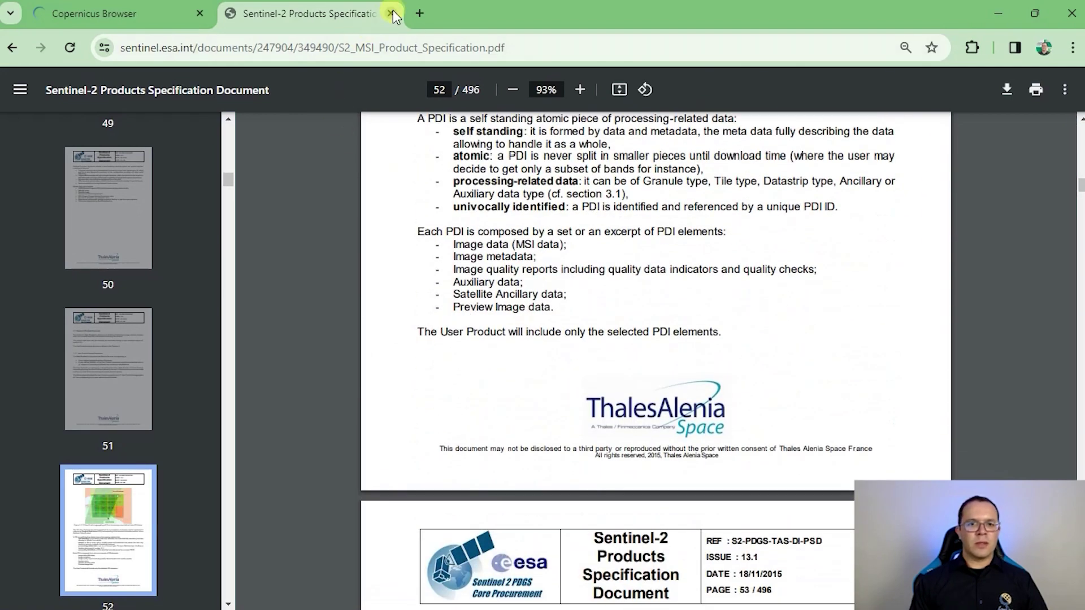
{"action": "left_click", "coordinate": [390, 13]}
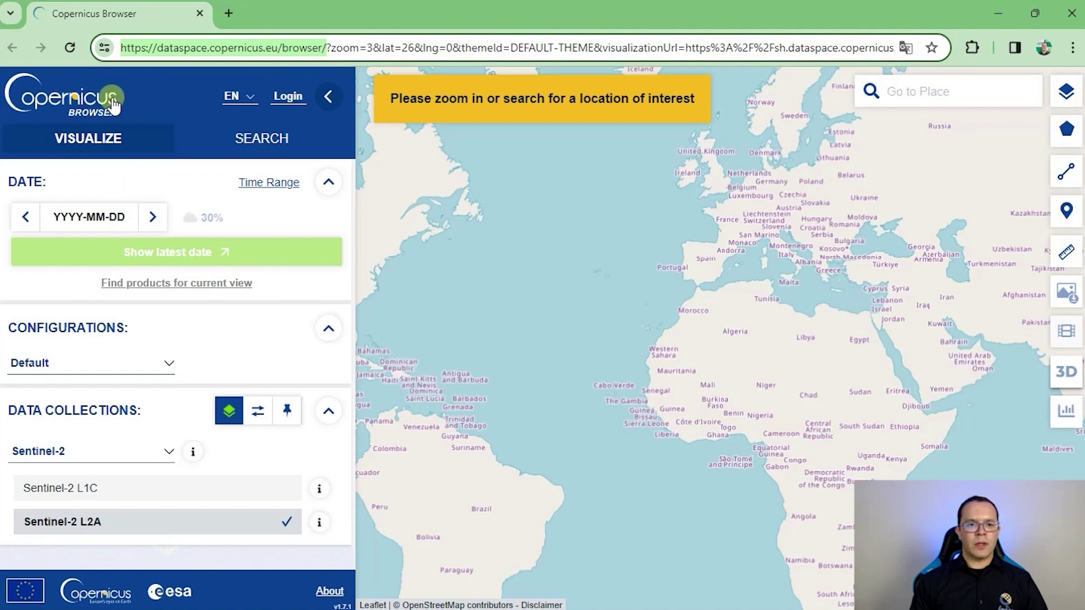
Step: Open the free account registration form from the Copernicus sign-in window
{"action": "left_click", "coordinate": [295, 102]}
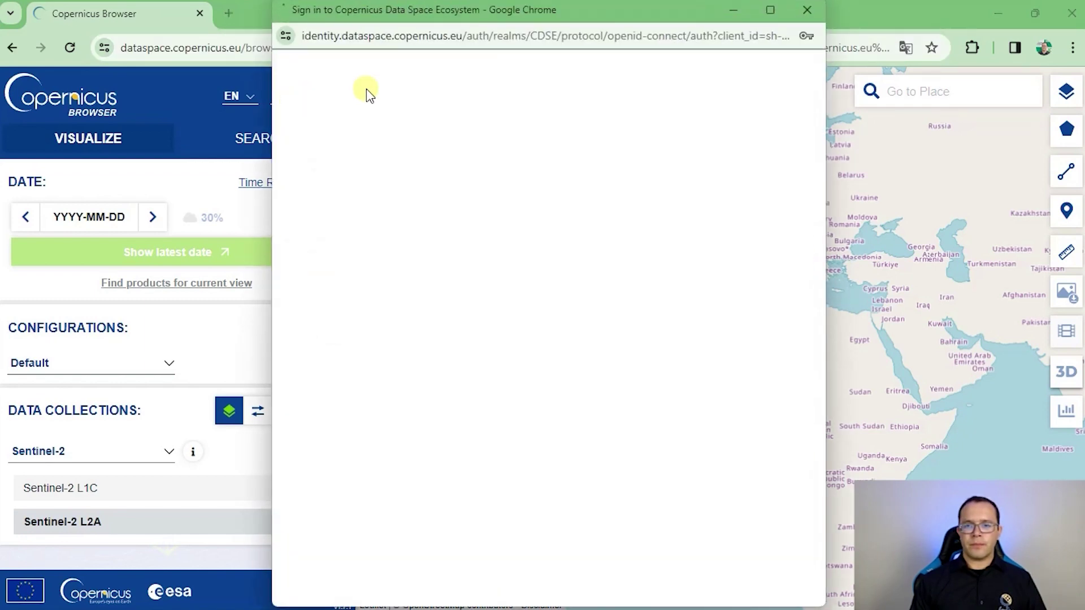
{"action": "scroll", "coordinate": [654, 337], "scroll_direction": "down", "scroll_amount": 5}
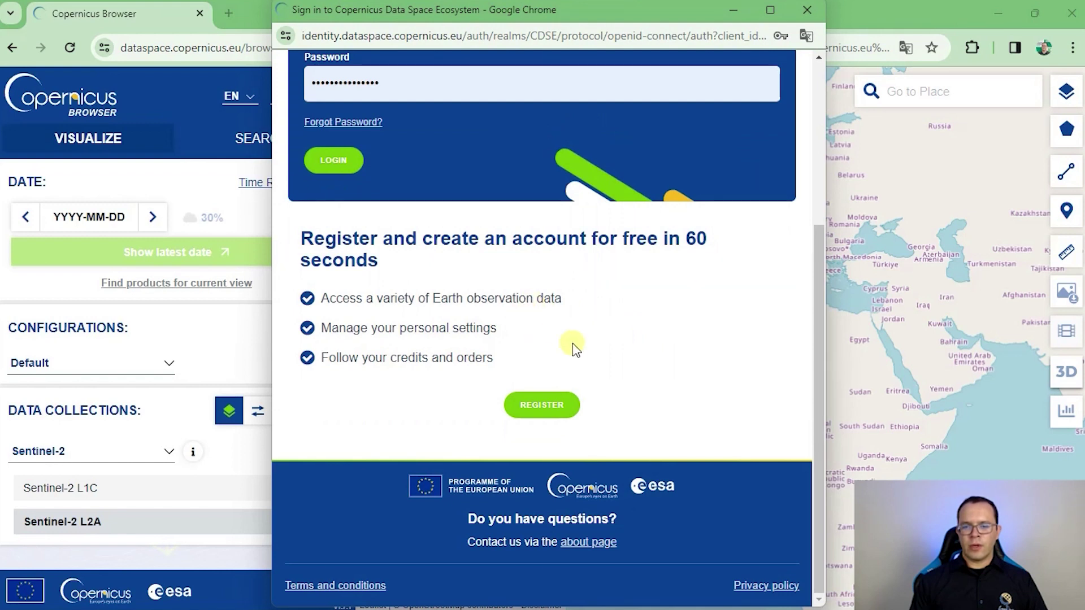
{"action": "left_click", "coordinate": [541, 405]}
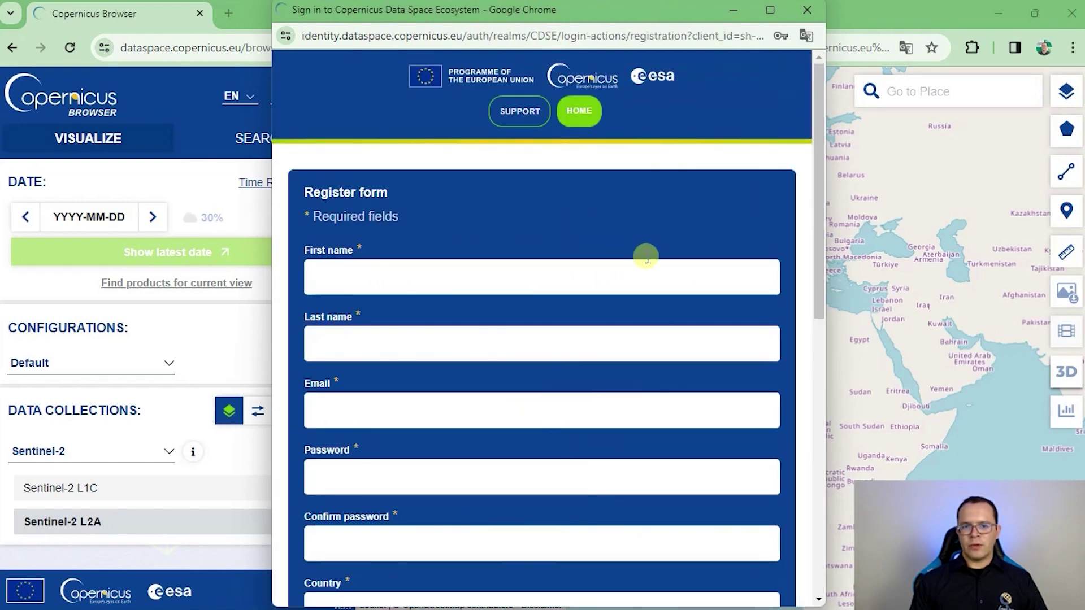
{"action": "mouse_move", "coordinate": [815, 185]}
{"action": "left_mouse_down"}
{"action": "mouse_move", "coordinate": [813, 296]}
{"action": "mouse_move", "coordinate": [814, 171]}
{"action": "left_mouse_up"}
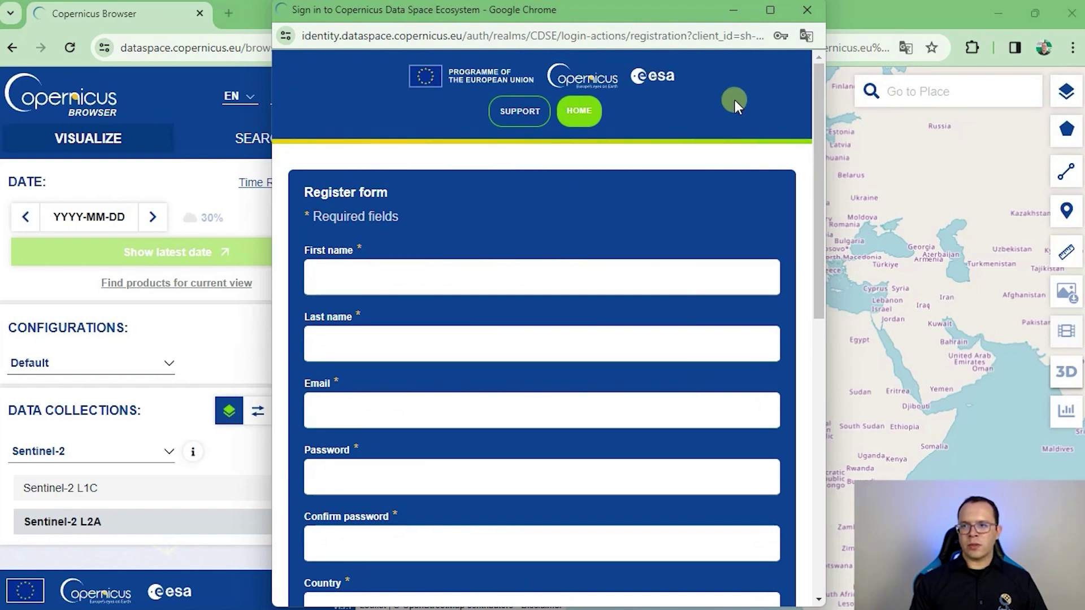
Step: Translate the registration form from English into Portuguese
{"action": "left_click_drag", "start_coordinate": [683, 10], "coordinate": [670, 10]}
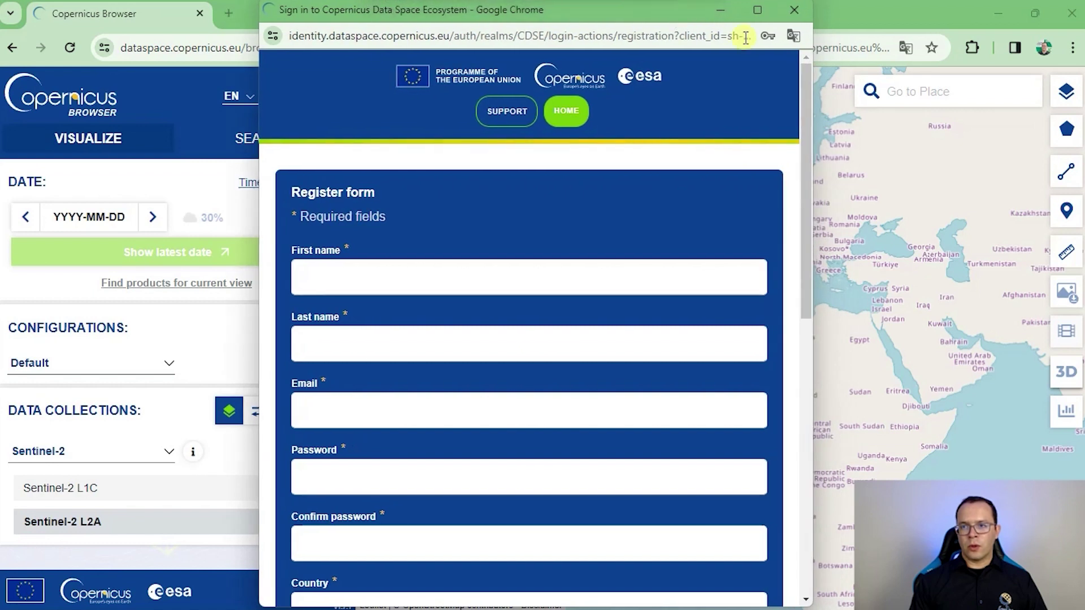
{"action": "left_click", "coordinate": [798, 36]}
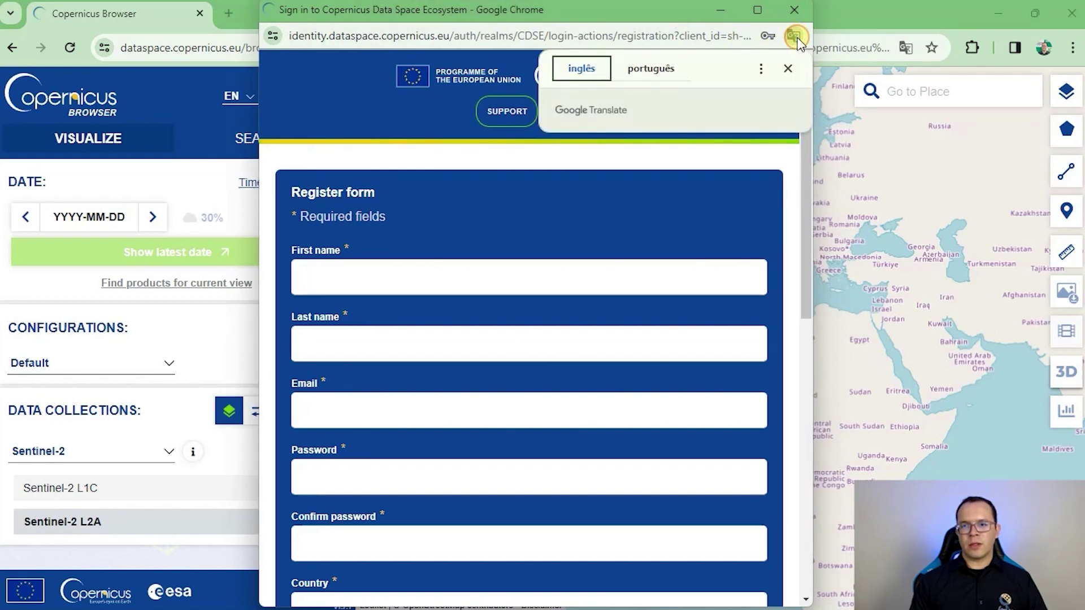
{"action": "left_click", "coordinate": [655, 72]}
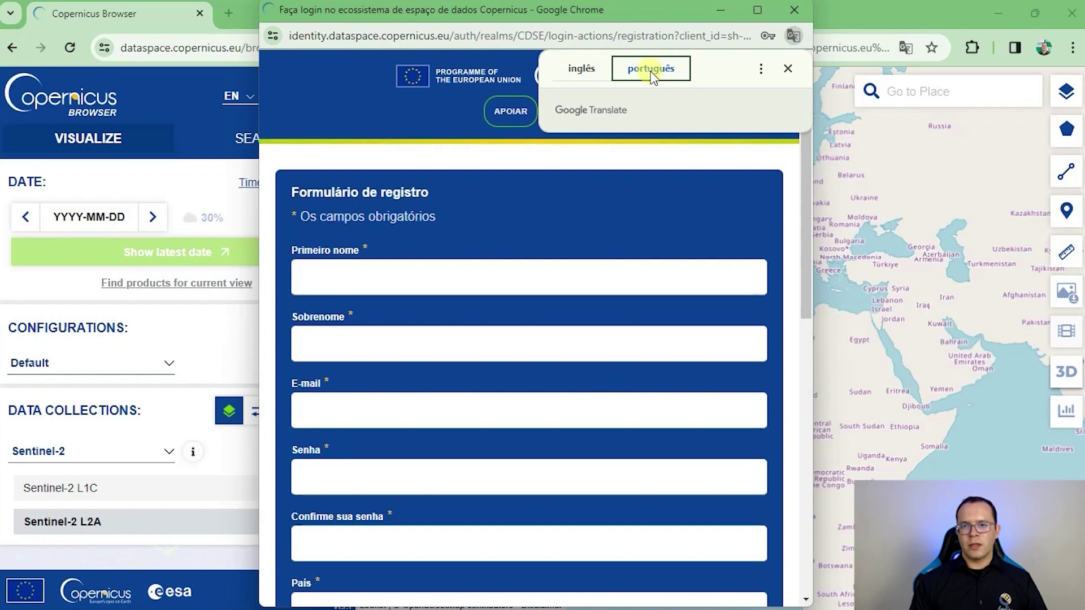
Step: Set the registration form's thematic activity to "Pesquisa e inovação" and its purpose of use to "Educação"
{"action": "left_click_drag", "start_coordinate": [808, 205], "coordinate": [812, 412]}
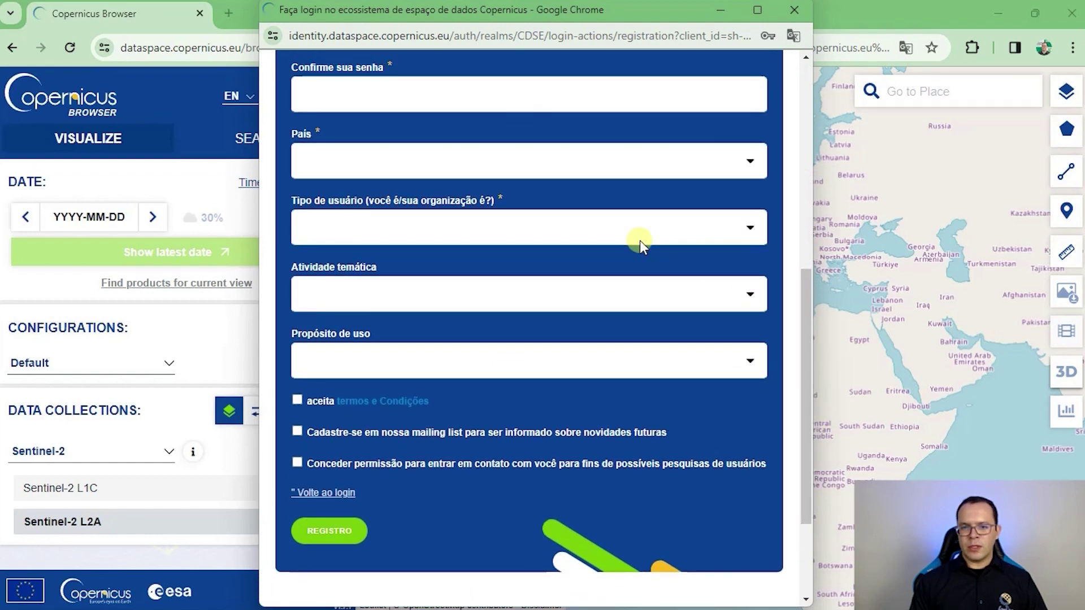
{"action": "left_click_drag", "start_coordinate": [806, 327], "coordinate": [805, 314]}
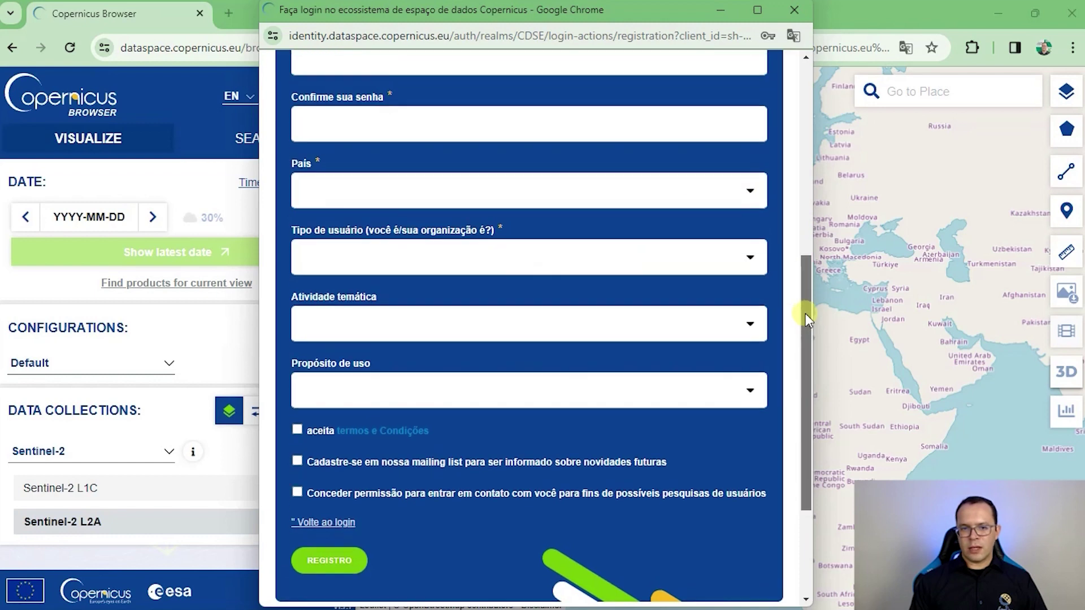
{"action": "left_click", "coordinate": [750, 325]}
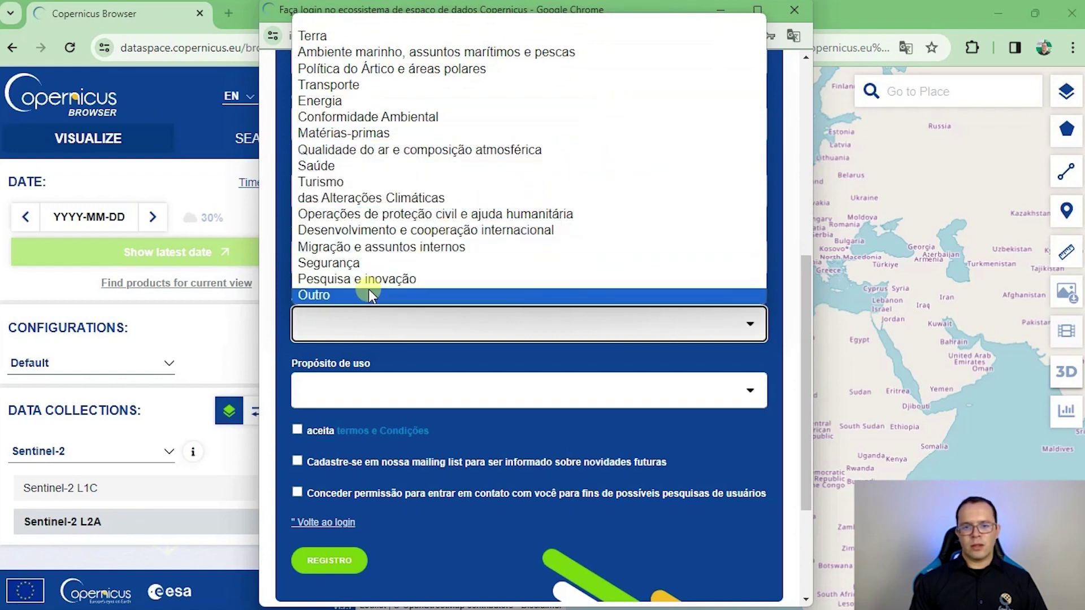
{"action": "left_click", "coordinate": [345, 282]}
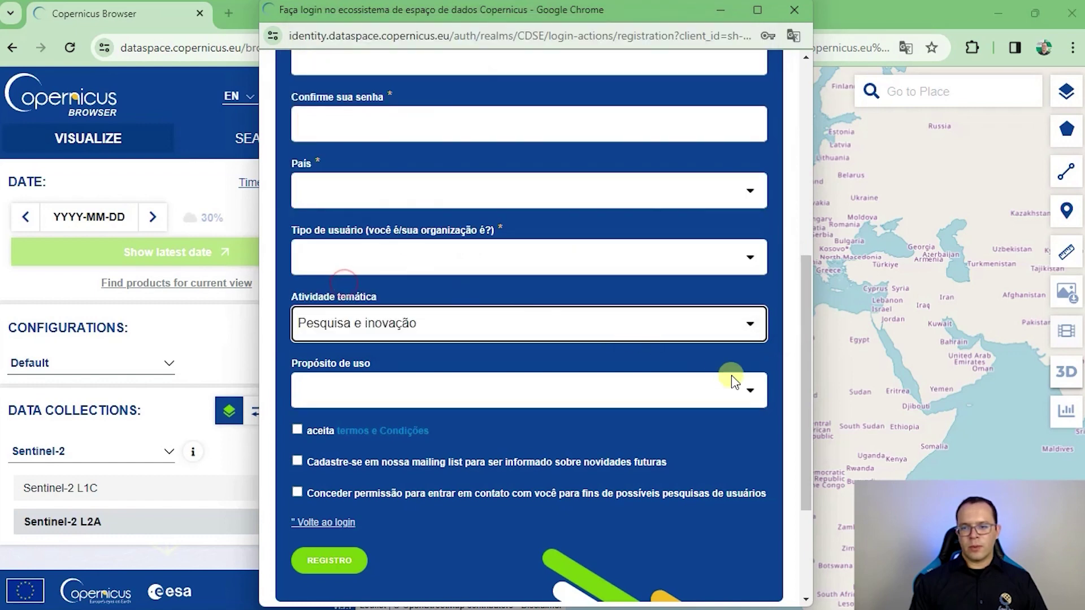
{"action": "left_click", "coordinate": [754, 392]}
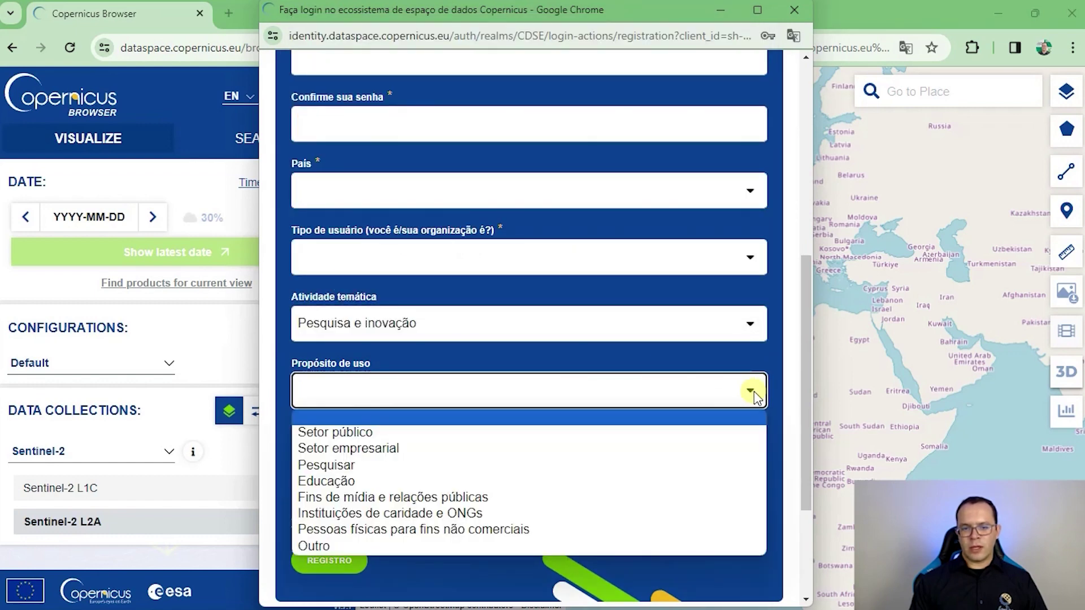
{"action": "left_click", "coordinate": [333, 481]}
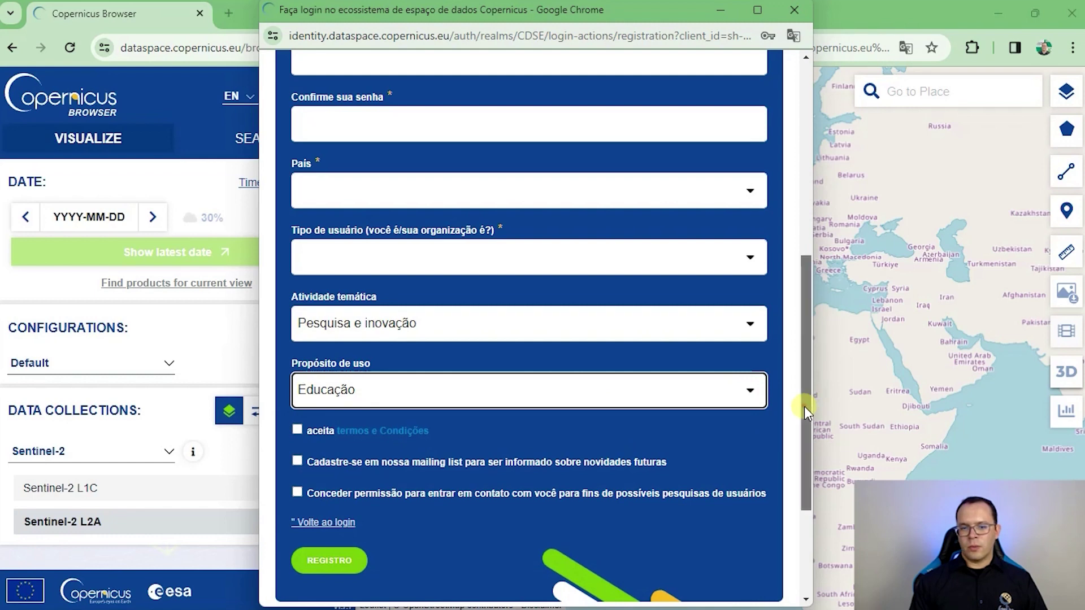
Step: Review the fields of the registration form and close its window without registering
{"action": "left_click_drag", "start_coordinate": [805, 405], "coordinate": [799, 384]}
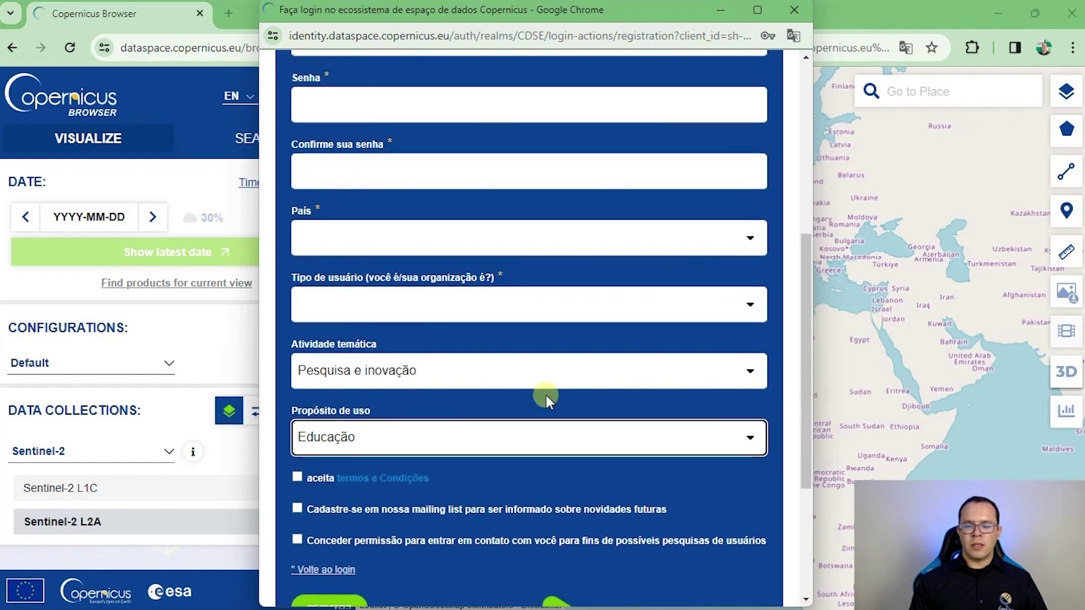
{"action": "left_click_drag", "start_coordinate": [806, 352], "coordinate": [800, 380]}
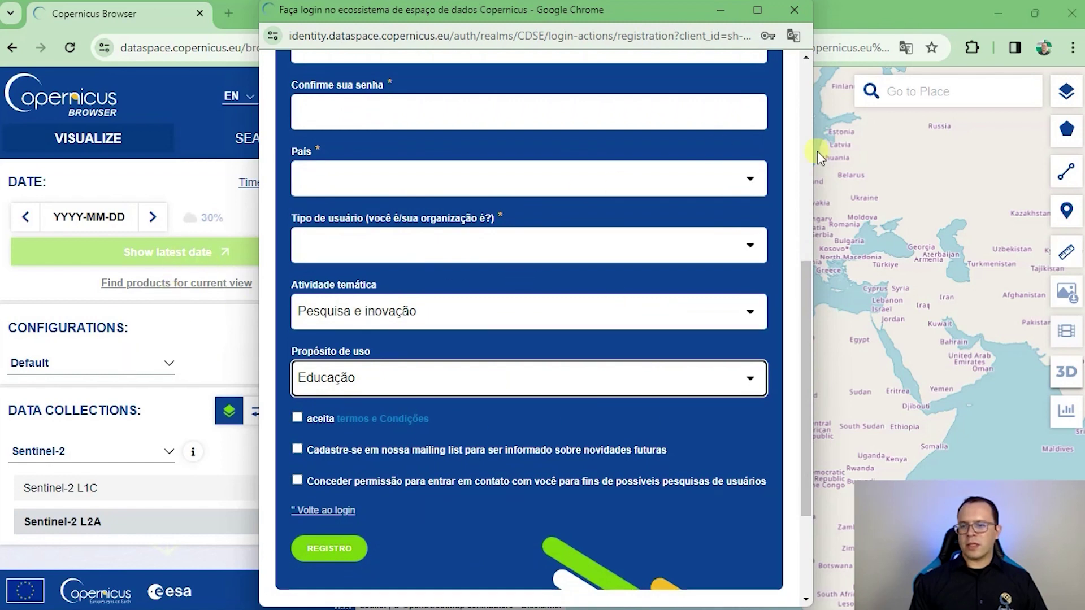
{"action": "left_click_drag", "start_coordinate": [806, 292], "coordinate": [800, 82]}
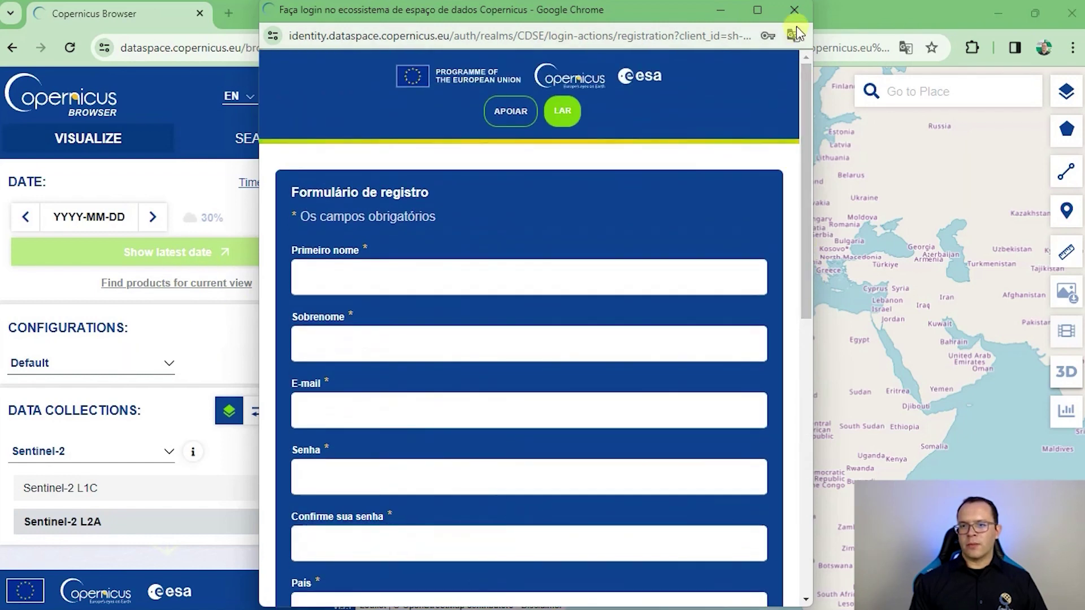
{"action": "left_click", "coordinate": [796, 10]}
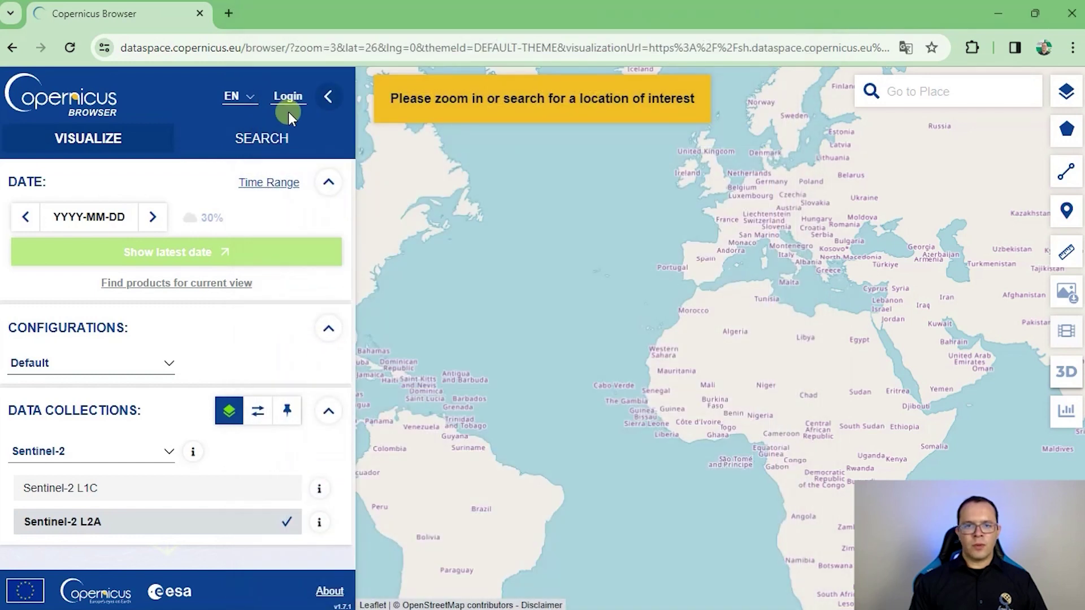
Step: Sign in to the existing Copernicus Data Space account with the prefilled e-mail and password
{"action": "left_click", "coordinate": [287, 97]}
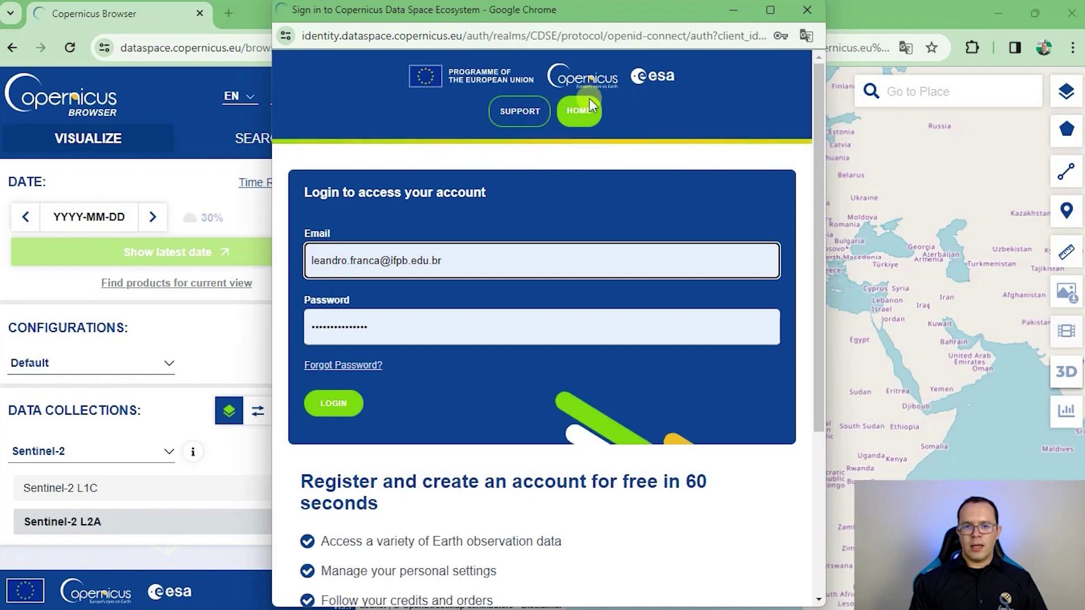
{"action": "left_click", "coordinate": [351, 402]}
{"action": "left_click", "coordinate": [328, 406]}
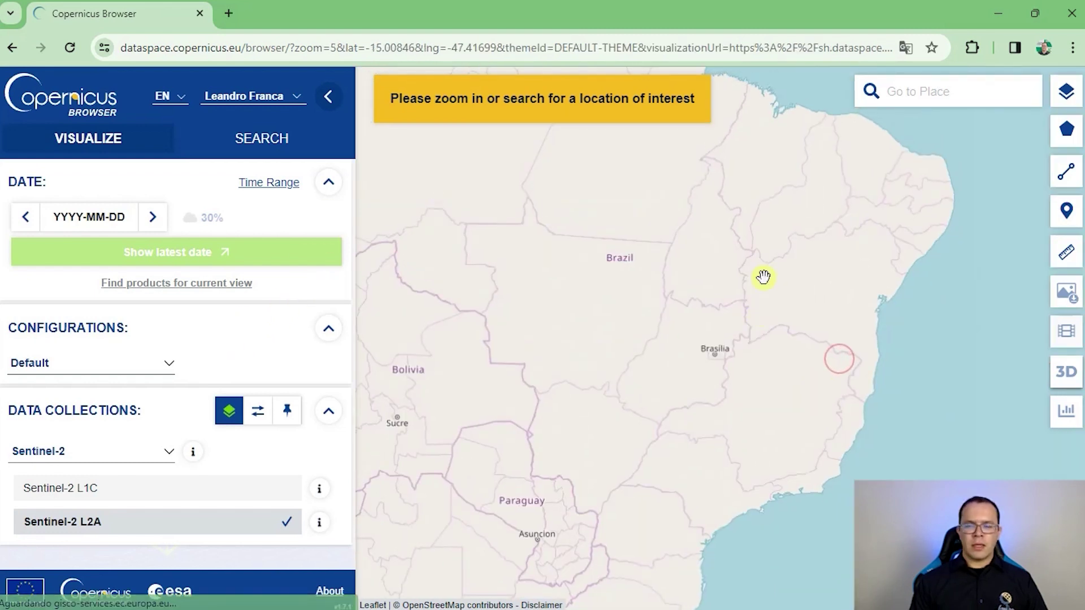
Step: Locate Brumadinho, southwest of Belo Horizonte, on the map and frame the town and its eastern surroundings at zoom level 13
{"action": "scroll", "coordinate": [766, 384], "scroll_direction": "up", "scroll_amount": 1}
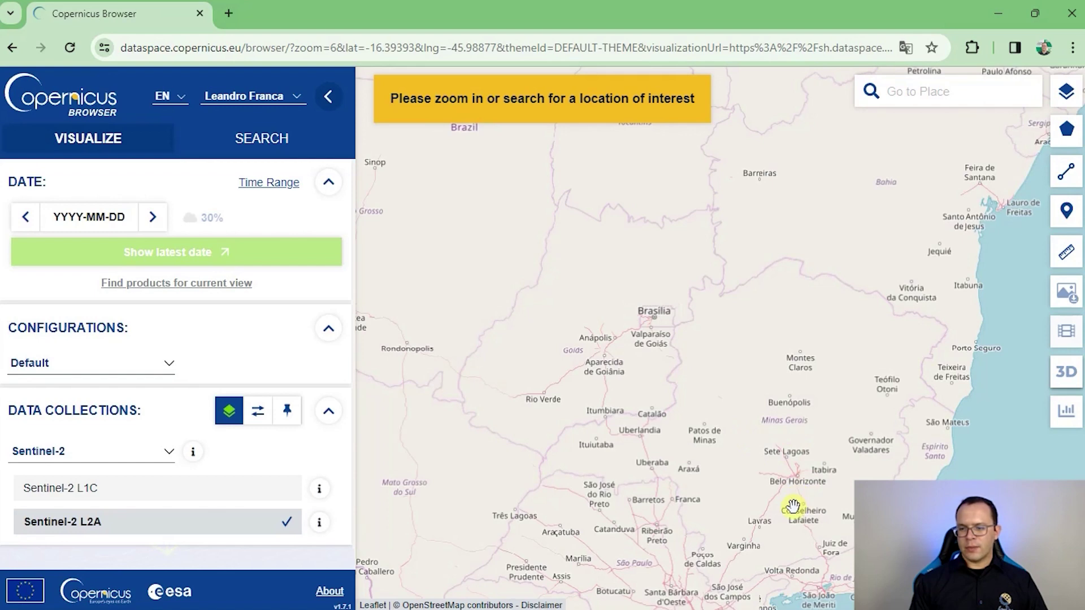
{"action": "scroll", "coordinate": [797, 492], "scroll_direction": "up", "scroll_amount": 1}
{"action": "scroll", "coordinate": [801, 461], "scroll_direction": "up", "scroll_amount": 1}
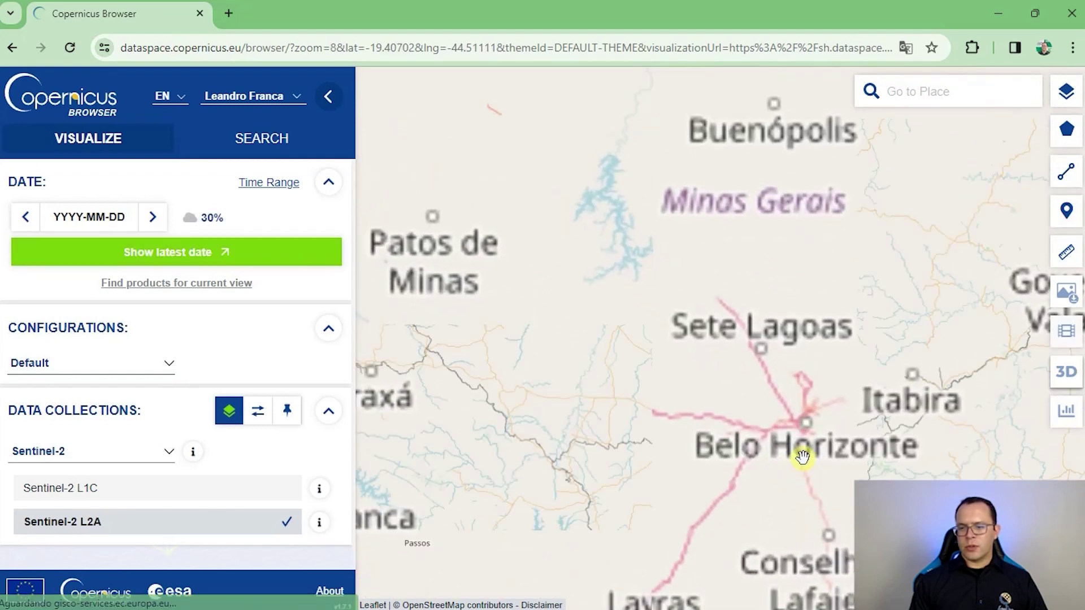
{"action": "left_click_drag", "start_coordinate": [804, 450], "coordinate": [659, 269]}
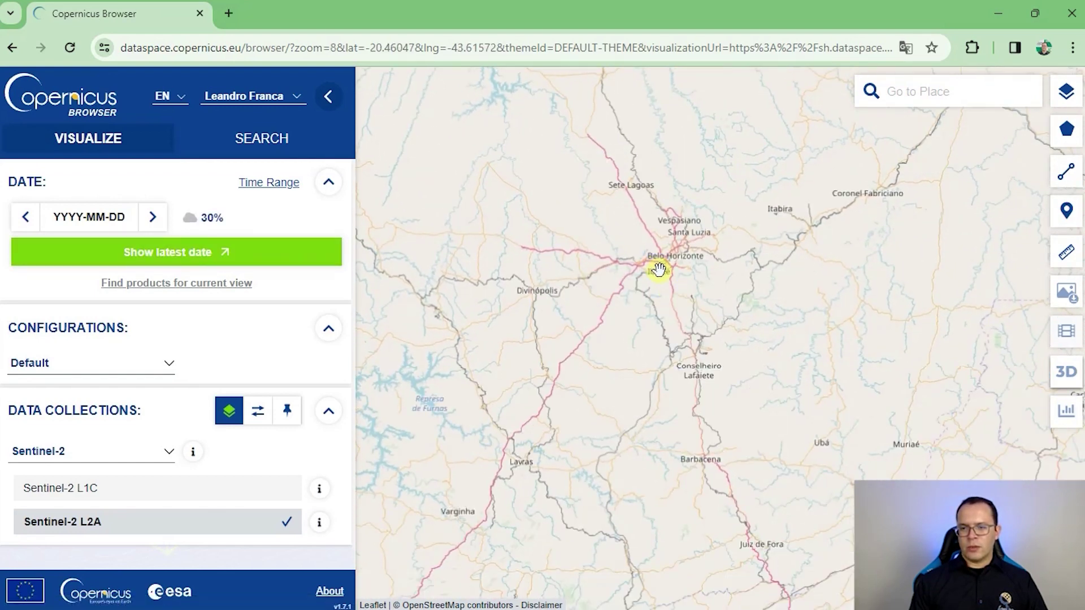
{"action": "scroll", "coordinate": [659, 269], "scroll_direction": "up", "scroll_amount": 1}
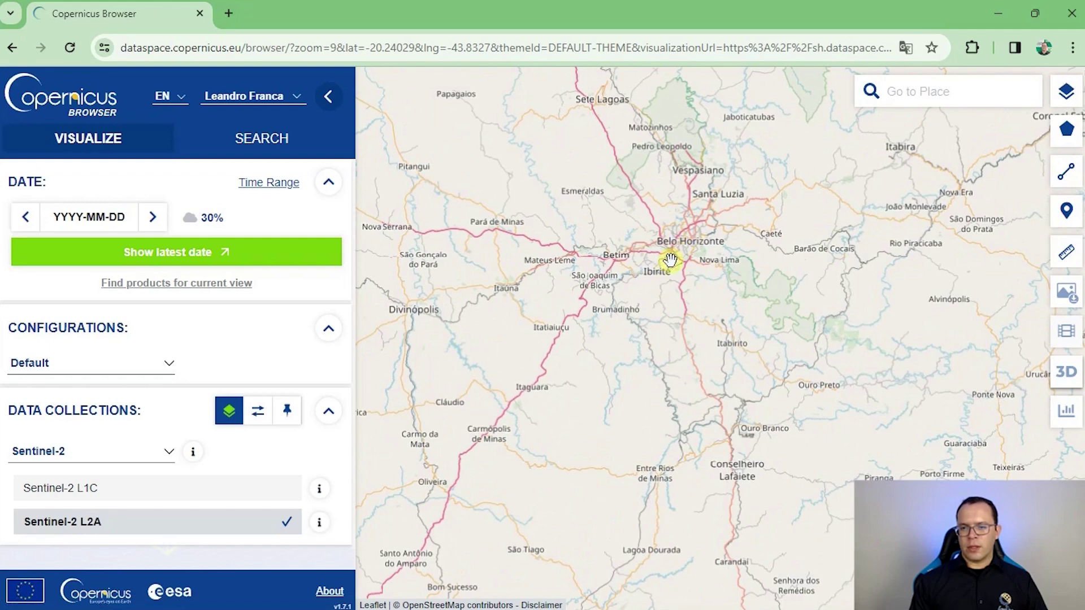
{"action": "scroll", "coordinate": [670, 259], "scroll_direction": "up", "scroll_amount": 1}
{"action": "scroll", "coordinate": [661, 282], "scroll_direction": "up", "scroll_amount": 1}
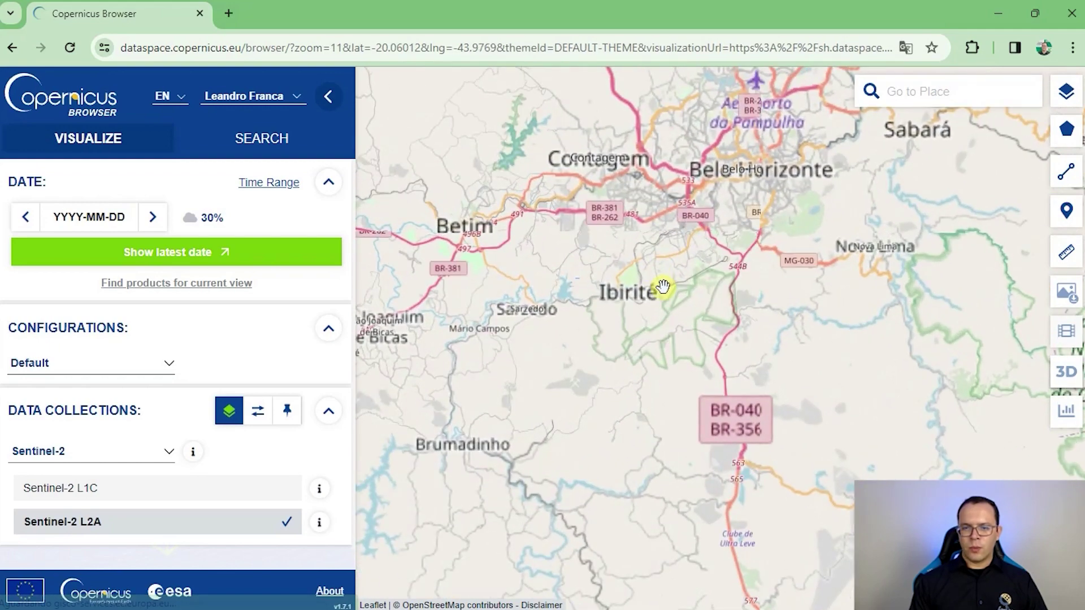
{"action": "scroll", "coordinate": [688, 328], "scroll_direction": "down", "scroll_amount": 1}
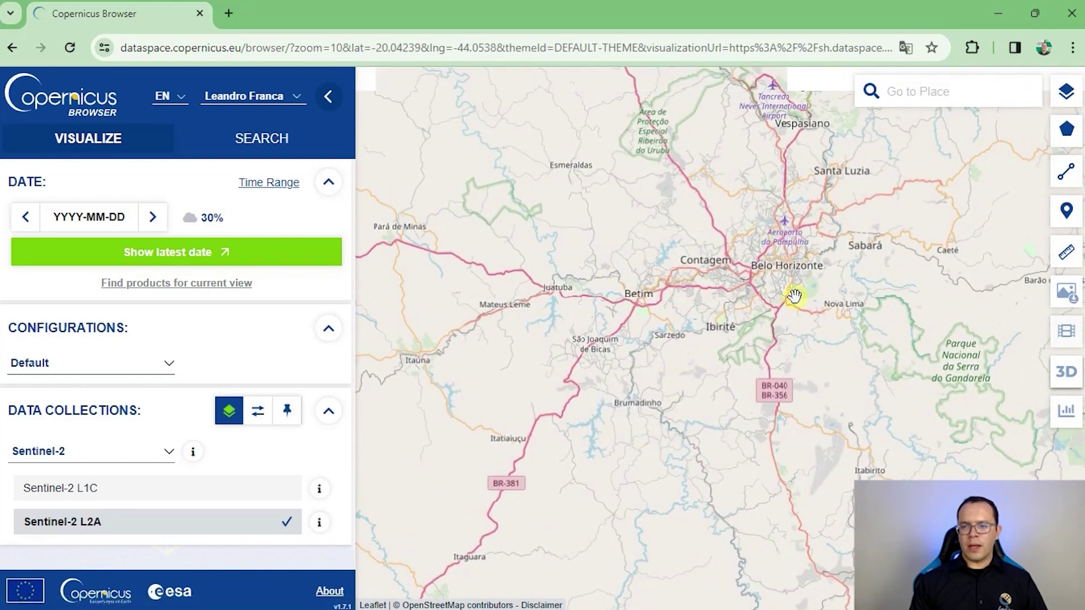
{"action": "scroll", "coordinate": [629, 416], "scroll_direction": "up", "scroll_amount": 2}
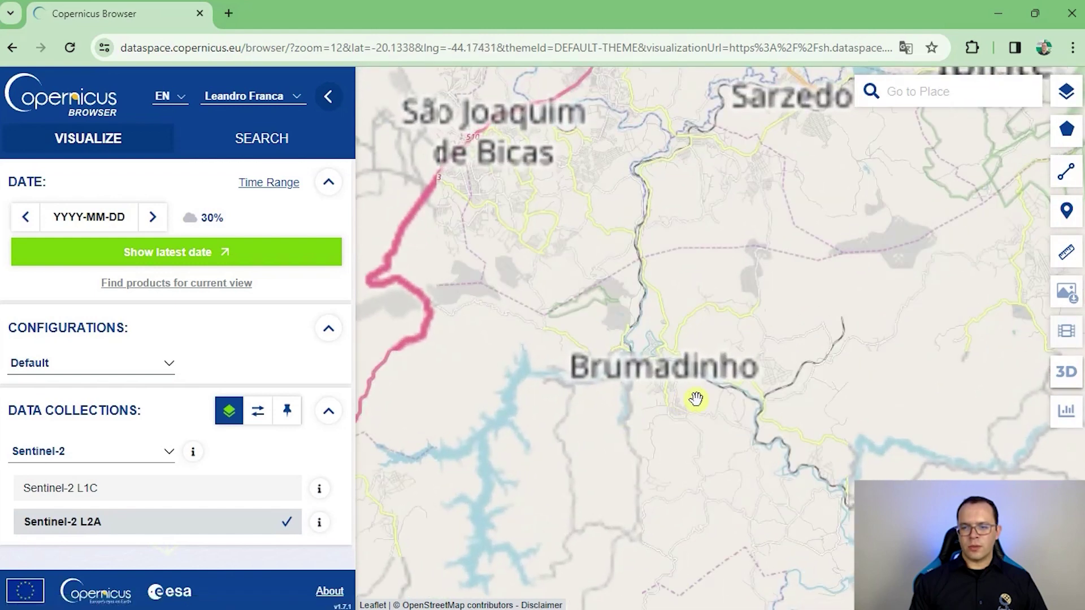
{"action": "scroll", "coordinate": [689, 378], "scroll_direction": "up", "scroll_amount": 1}
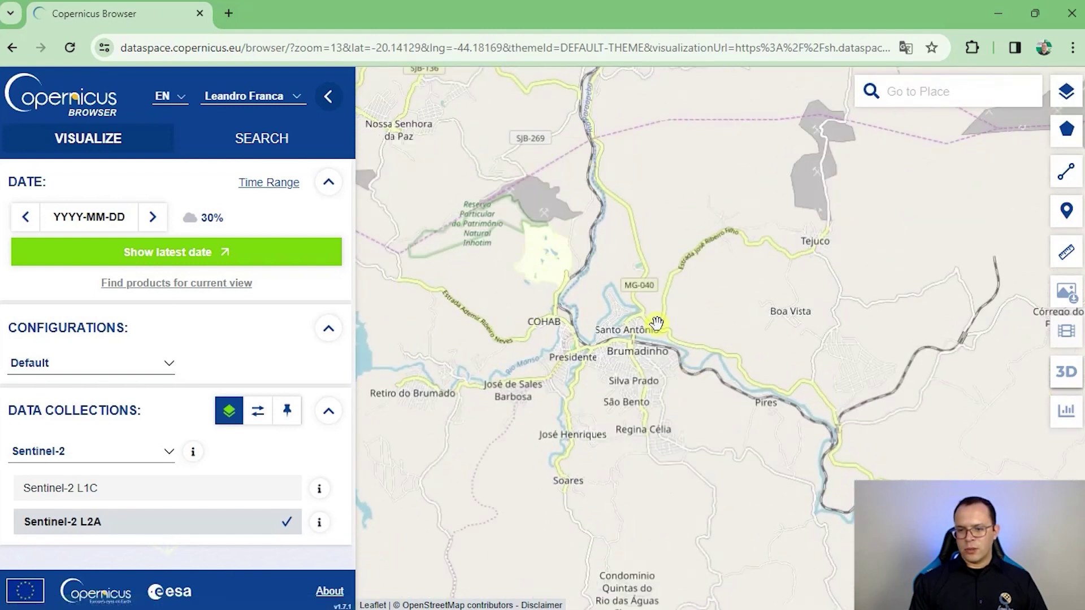
{"action": "mouse_move", "coordinate": [767, 414]}
{"action": "left_mouse_down"}
{"action": "mouse_move", "coordinate": [672, 390]}
{"action": "mouse_move", "coordinate": [685, 381]}
{"action": "left_mouse_up"}
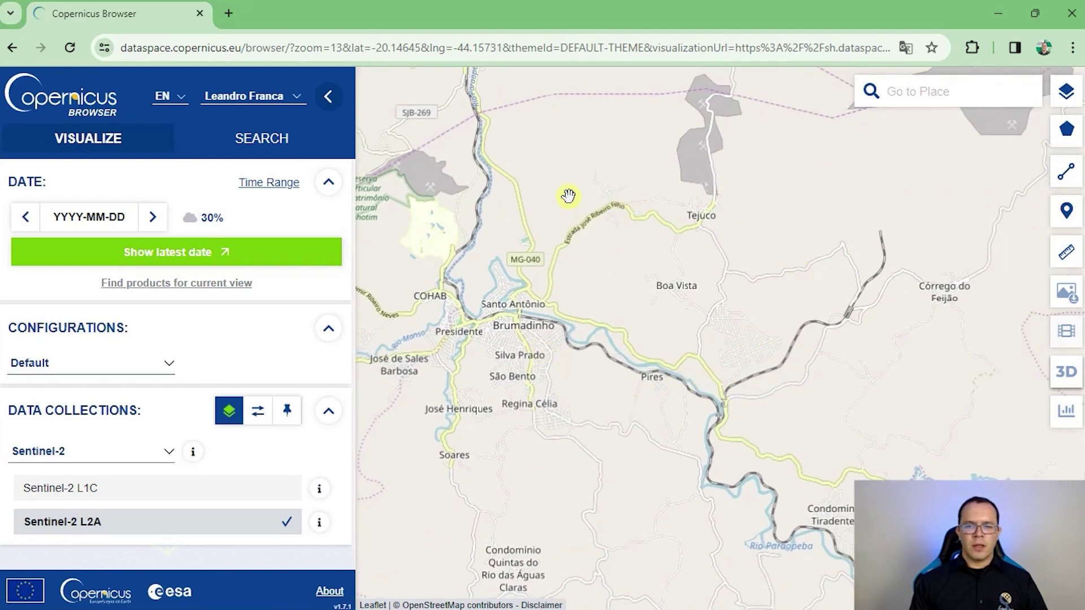
{"action": "left_click", "coordinate": [242, 145]}
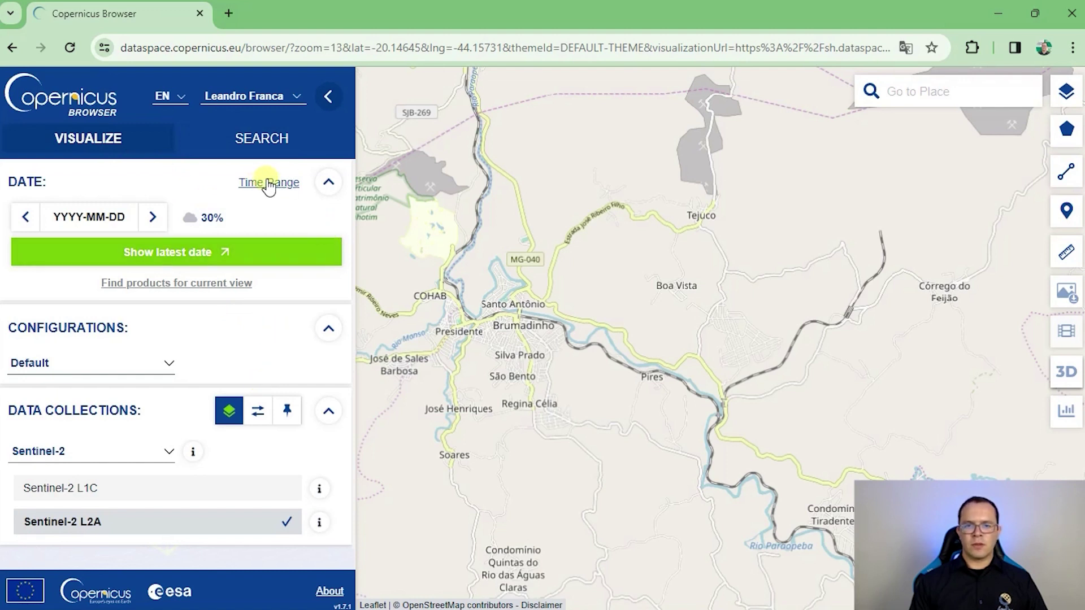
{"action": "left_click", "coordinate": [262, 147]}
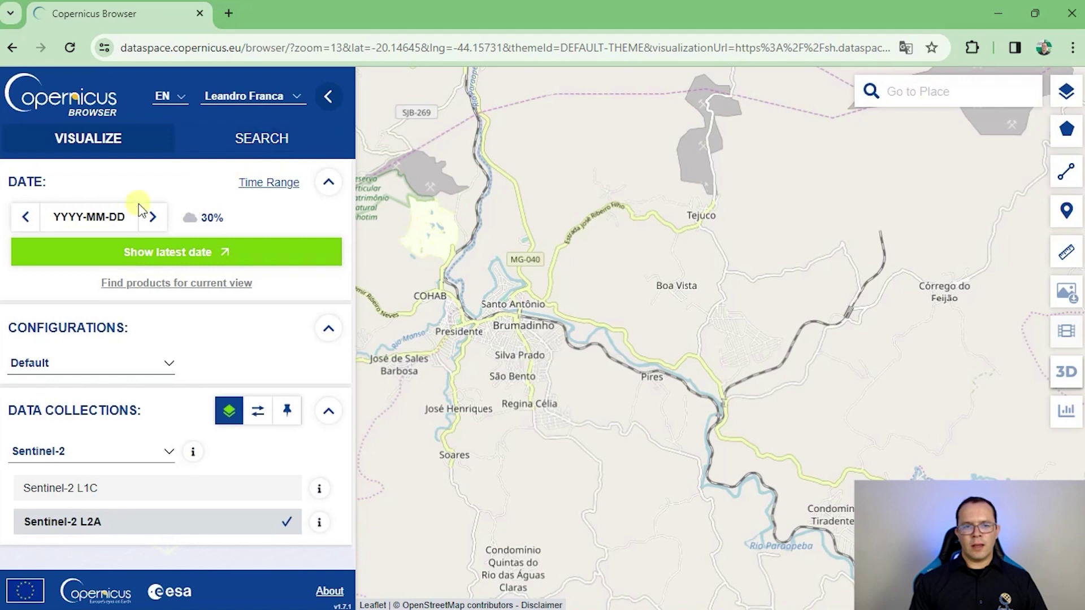
Step: Load the Sentinel-2 L2A imagery acquired on 2 January 2019 for the Brumadinho area
{"action": "left_click", "coordinate": [103, 219]}
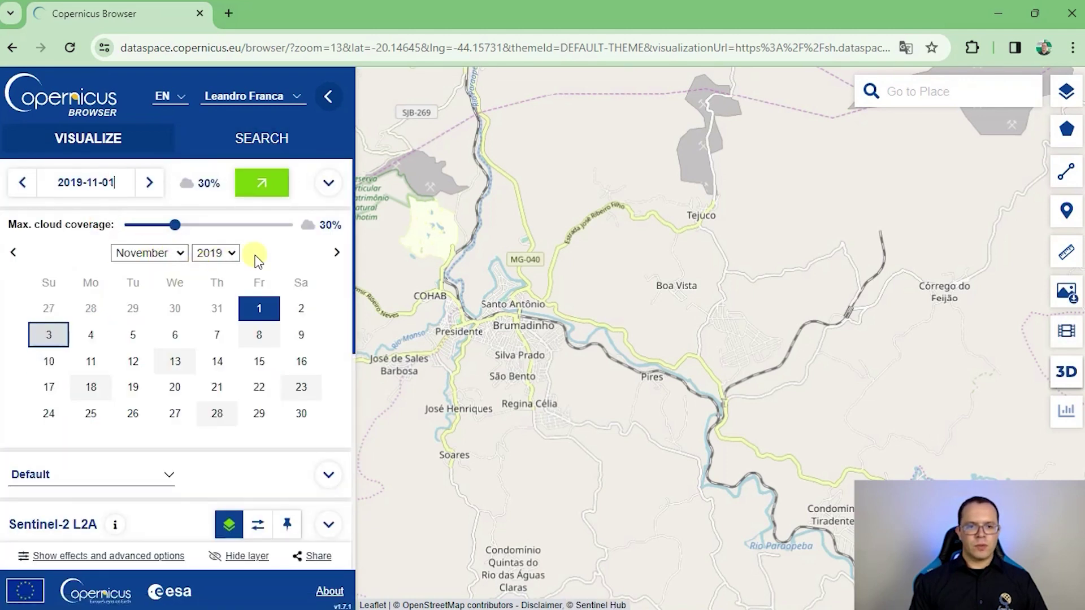
{"action": "left_click", "coordinate": [179, 254]}
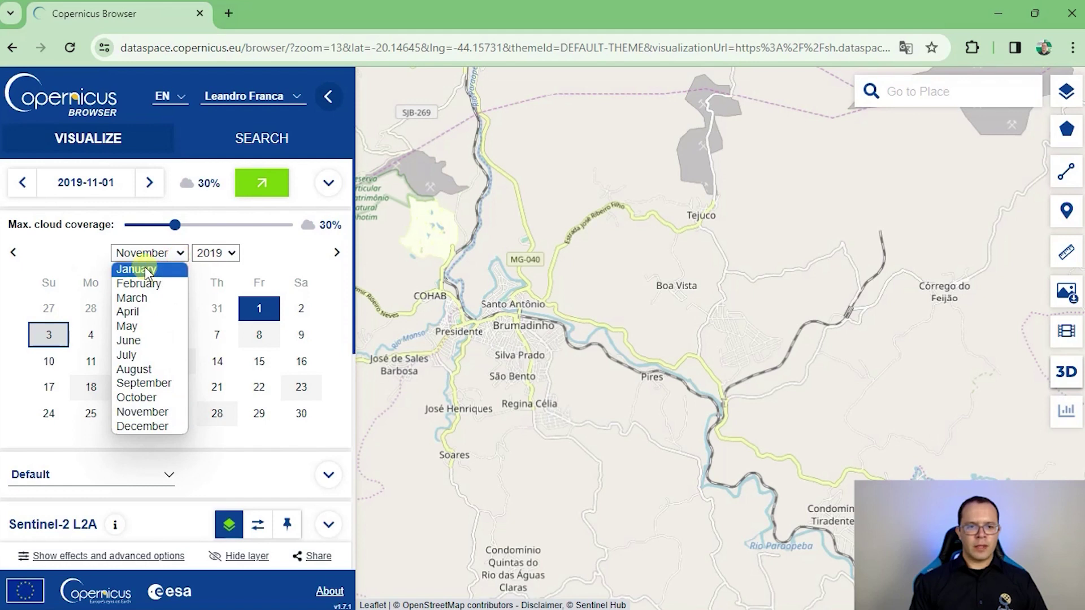
{"action": "left_click", "coordinate": [145, 270]}
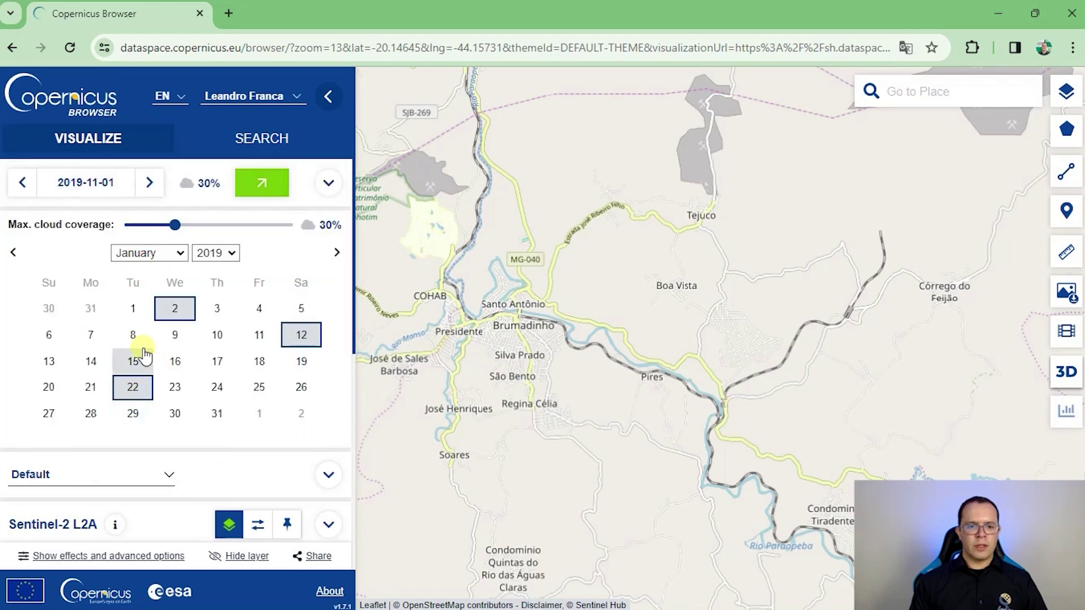
{"action": "left_click", "coordinate": [169, 310]}
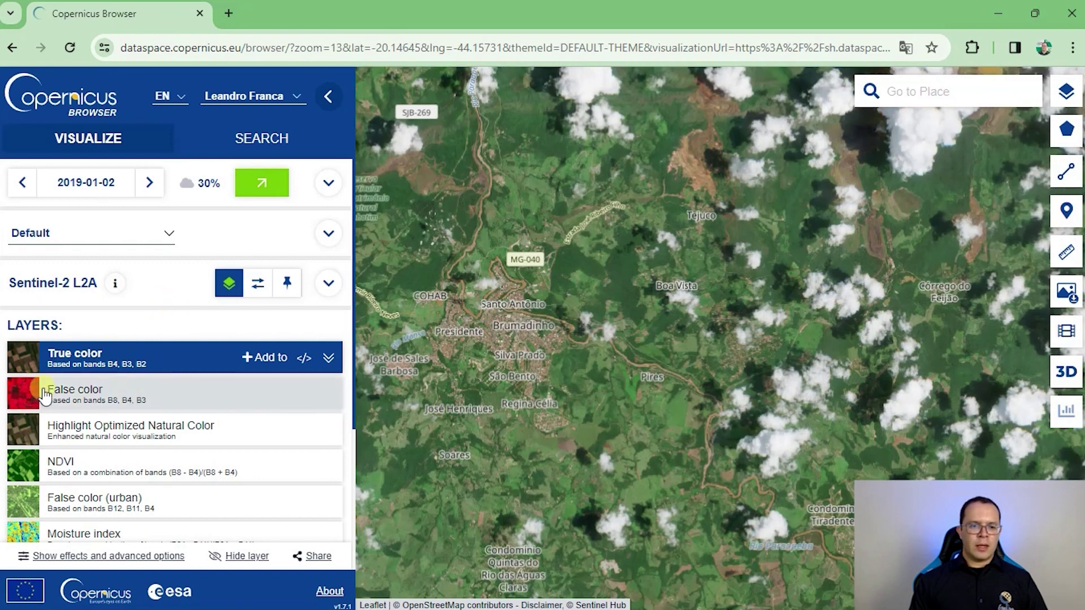
Step: View the scene in the Highlight Optimized Natural Color, NDVI, Moisture index and NDWI layers one after another
{"action": "scroll", "coordinate": [47, 404], "scroll_direction": "down", "scroll_amount": 3}
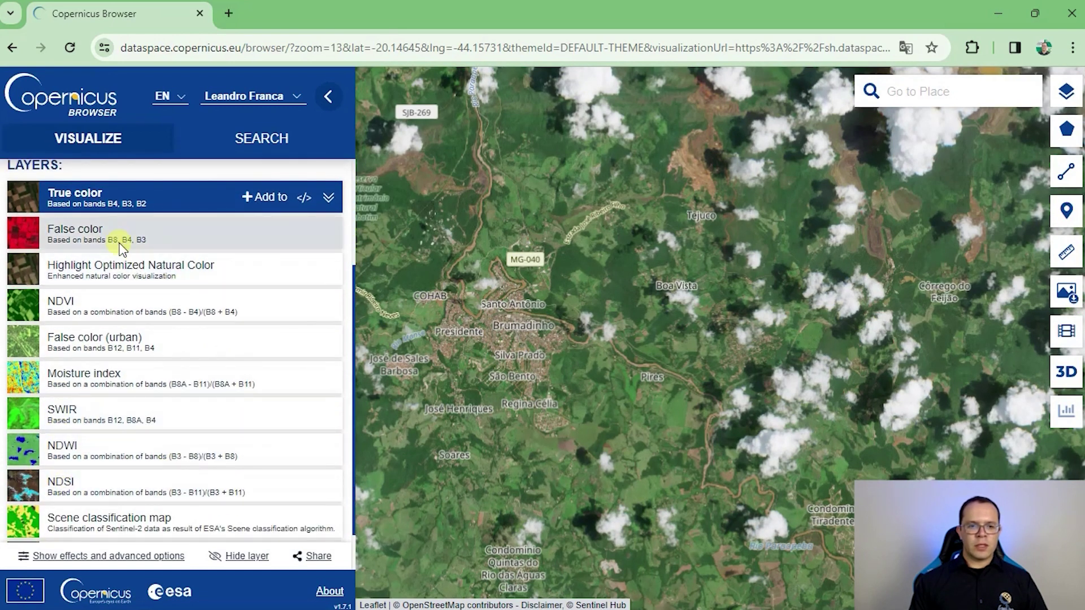
{"action": "scroll", "coordinate": [226, 396], "scroll_direction": "down", "scroll_amount": 1}
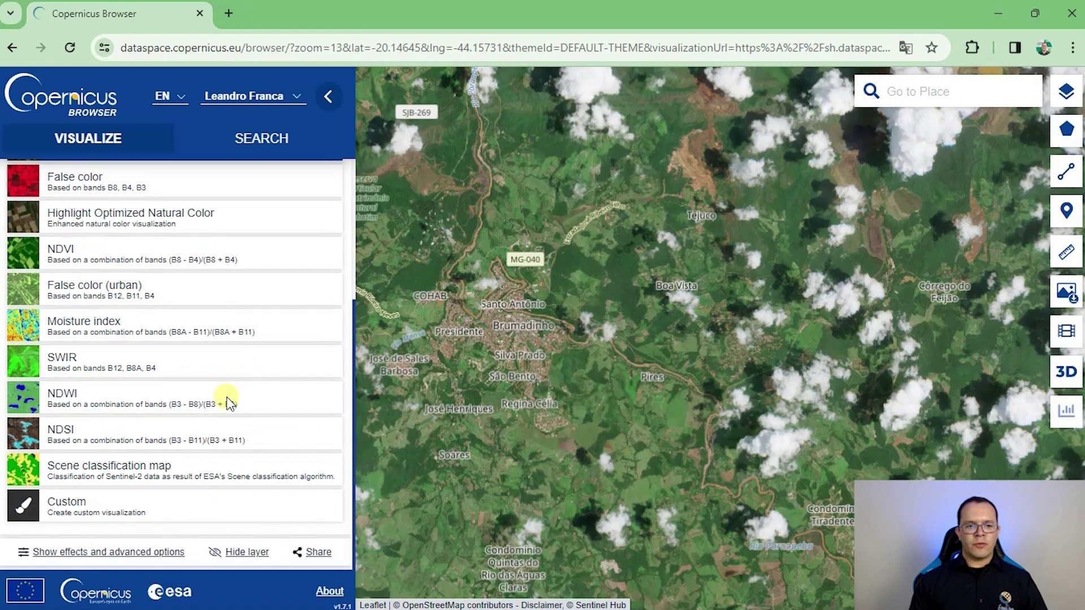
{"action": "scroll", "coordinate": [226, 397], "scroll_direction": "up", "scroll_amount": 2}
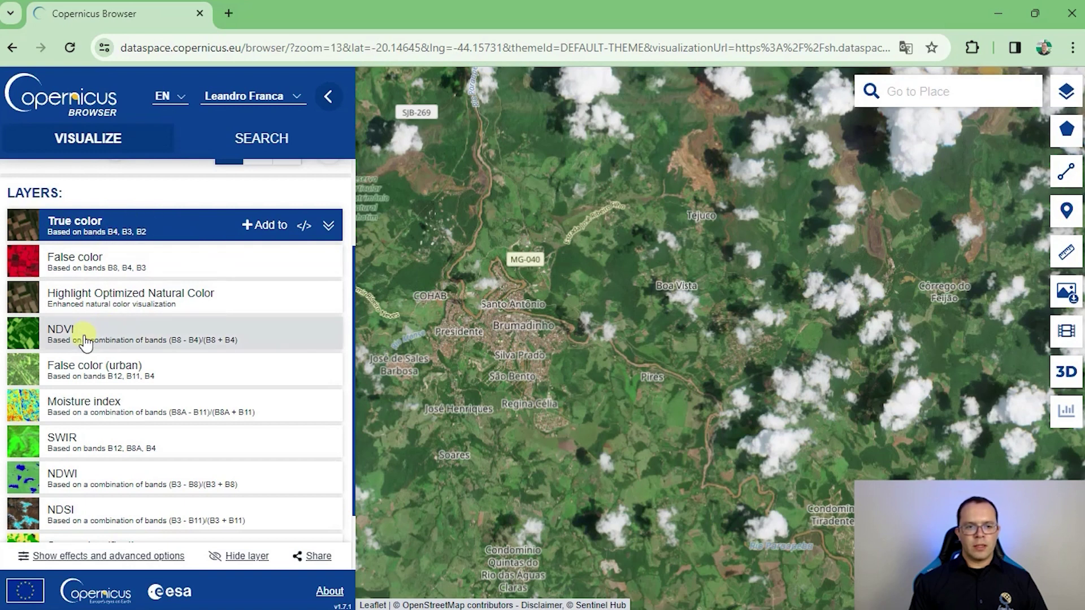
{"action": "left_click", "coordinate": [102, 294]}
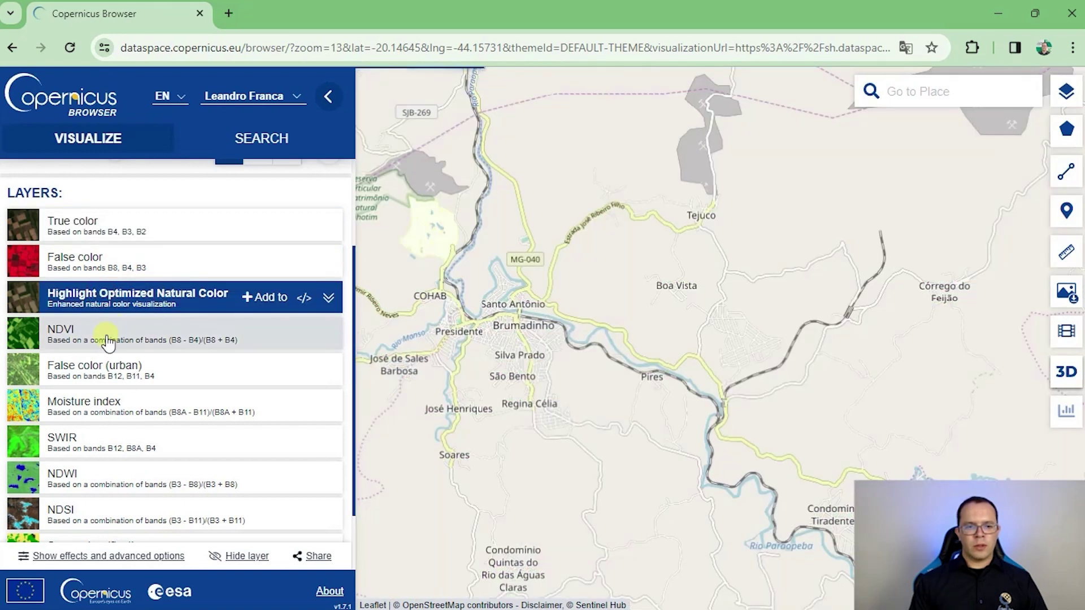
{"action": "left_click", "coordinate": [81, 335]}
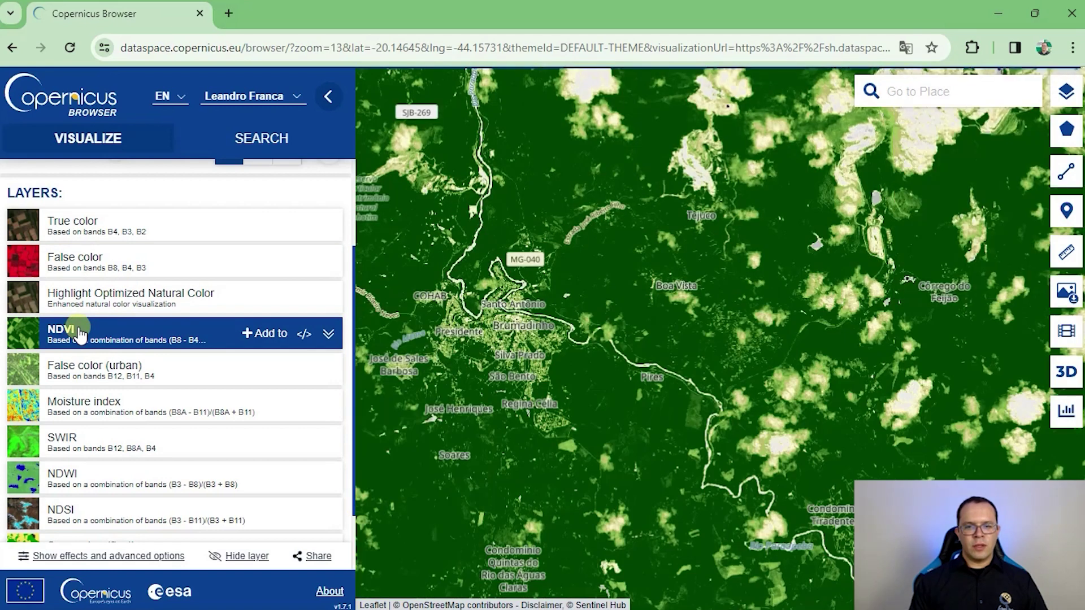
{"action": "left_click", "coordinate": [93, 415]}
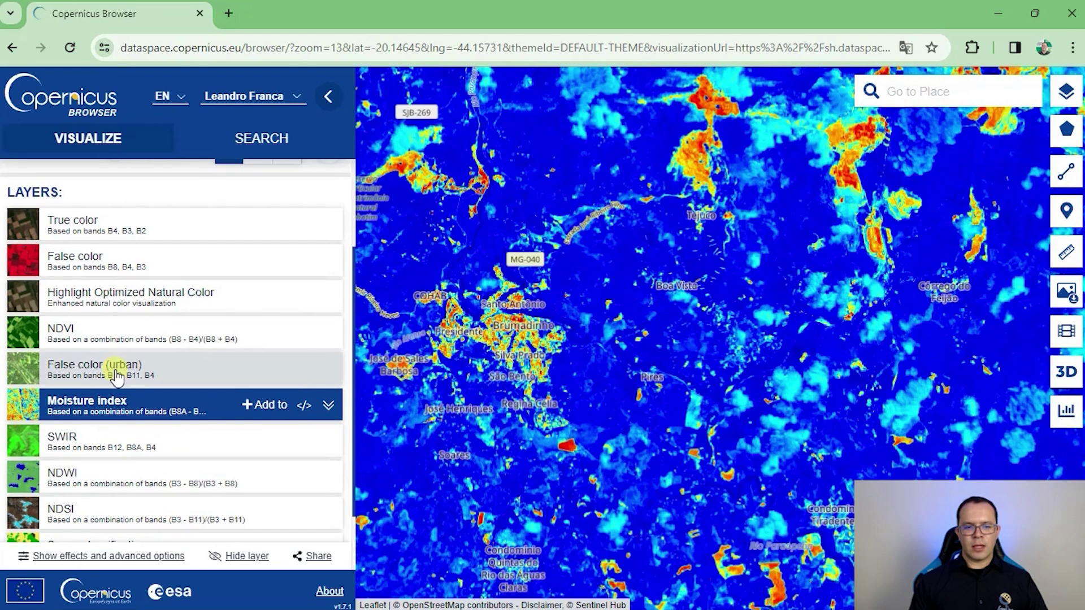
{"action": "scroll", "coordinate": [113, 370], "scroll_direction": "down", "scroll_amount": 2}
{"action": "left_click", "coordinate": [100, 402]}
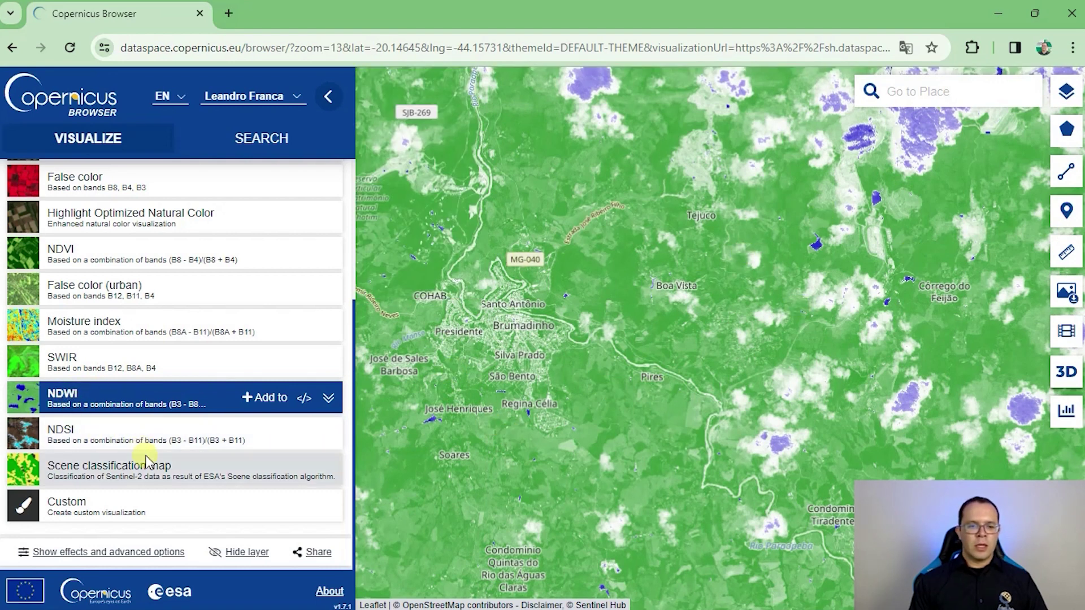
Step: Bring Brumadinho nearer the middle of the map and view the scene in the False color layer based on B8, B4 and B3
{"action": "scroll", "coordinate": [139, 464], "scroll_direction": "up", "scroll_amount": 3}
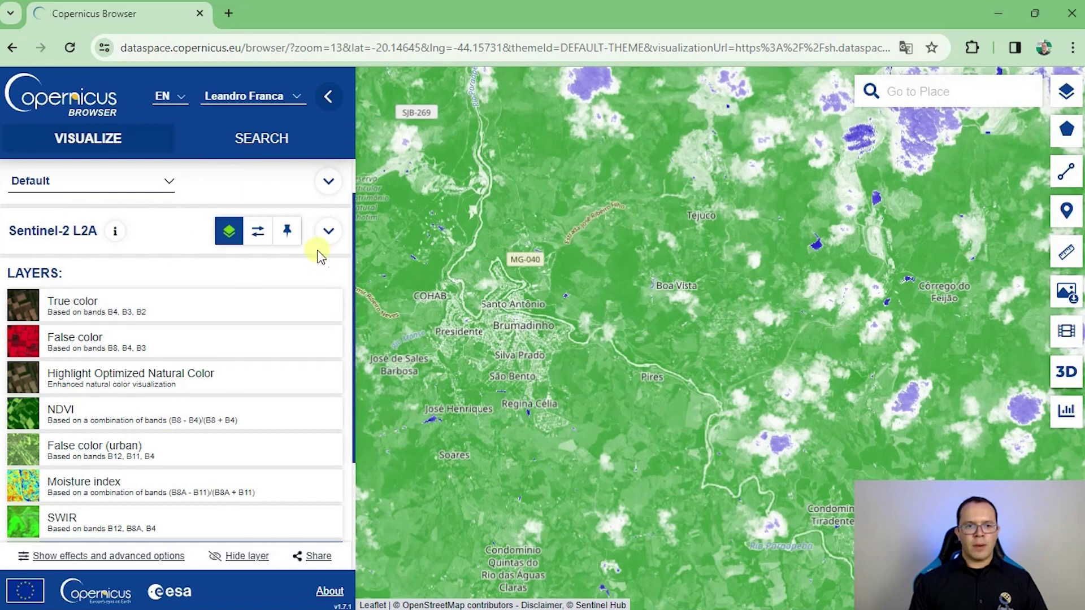
{"action": "left_click_drag", "start_coordinate": [604, 376], "coordinate": [718, 400]}
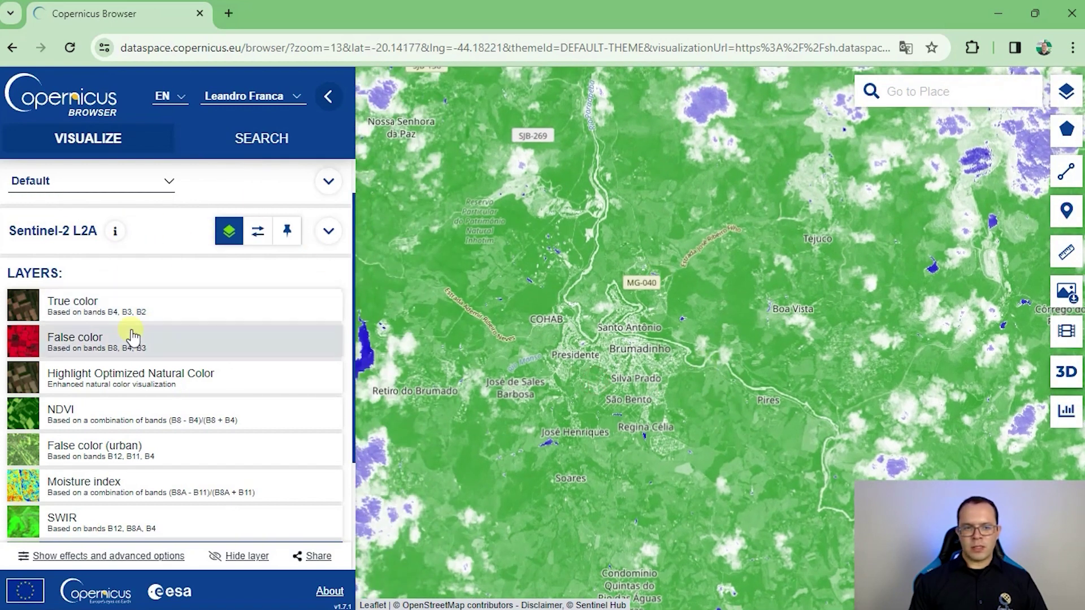
{"action": "left_click", "coordinate": [98, 350]}
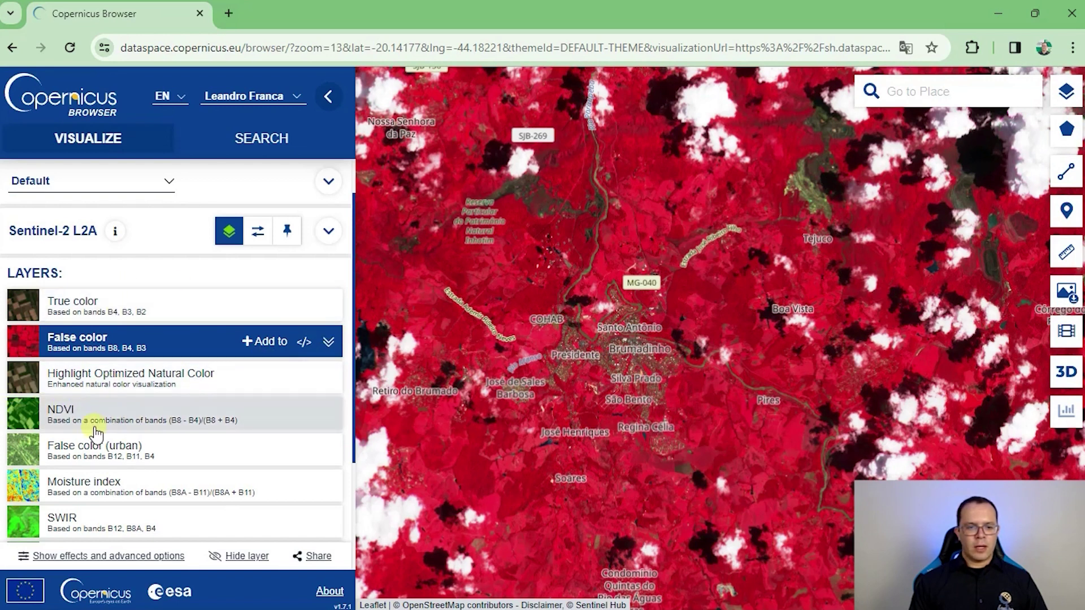
Step: Display the Moisture index layer and read its colour legend and description
{"action": "scroll", "coordinate": [114, 415], "scroll_direction": "down", "scroll_amount": 2}
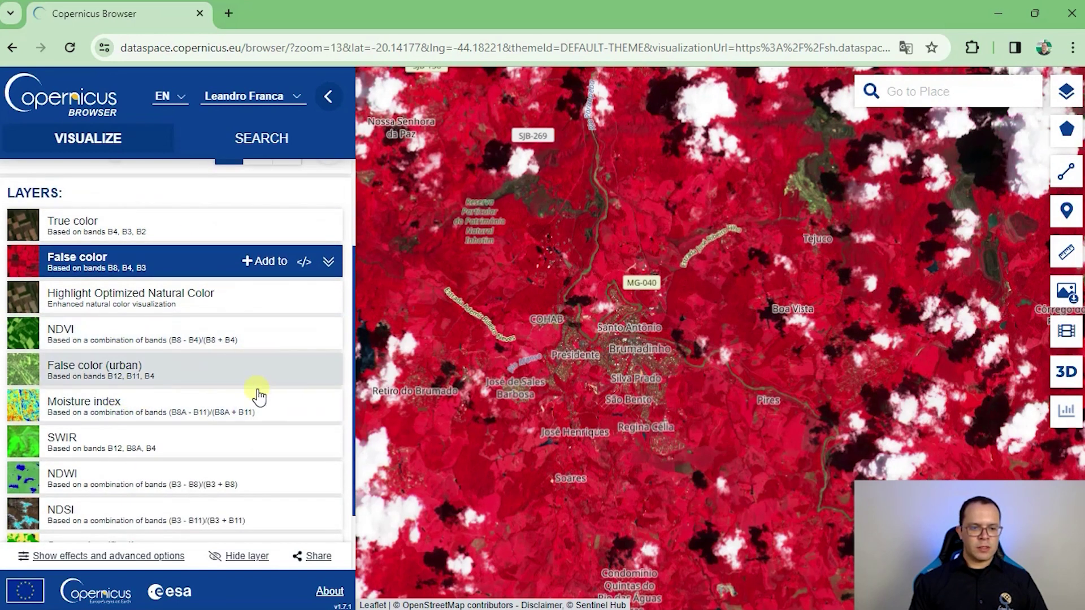
{"action": "left_click", "coordinate": [264, 411]}
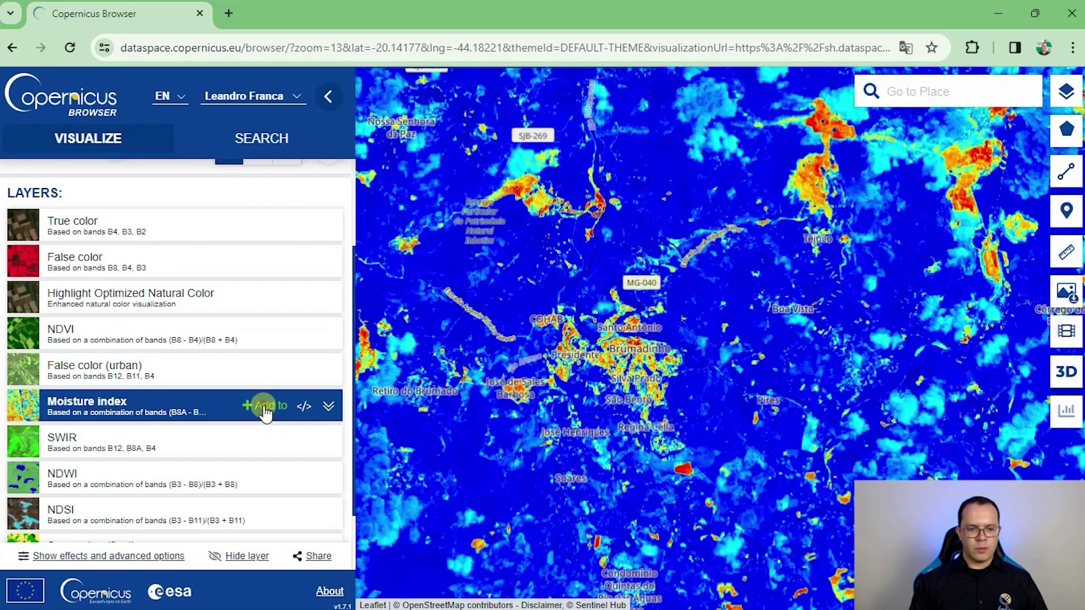
{"action": "left_click", "coordinate": [328, 406]}
{"action": "scroll", "coordinate": [238, 388], "scroll_direction": "down", "scroll_amount": 5}
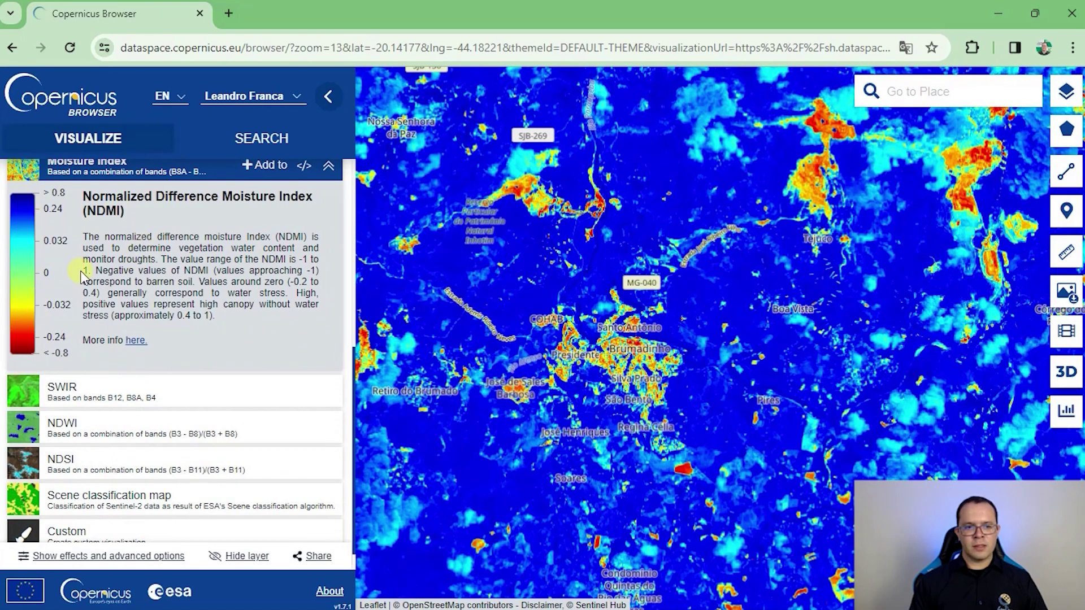
{"action": "scroll", "coordinate": [231, 308], "scroll_direction": "up", "scroll_amount": 2}
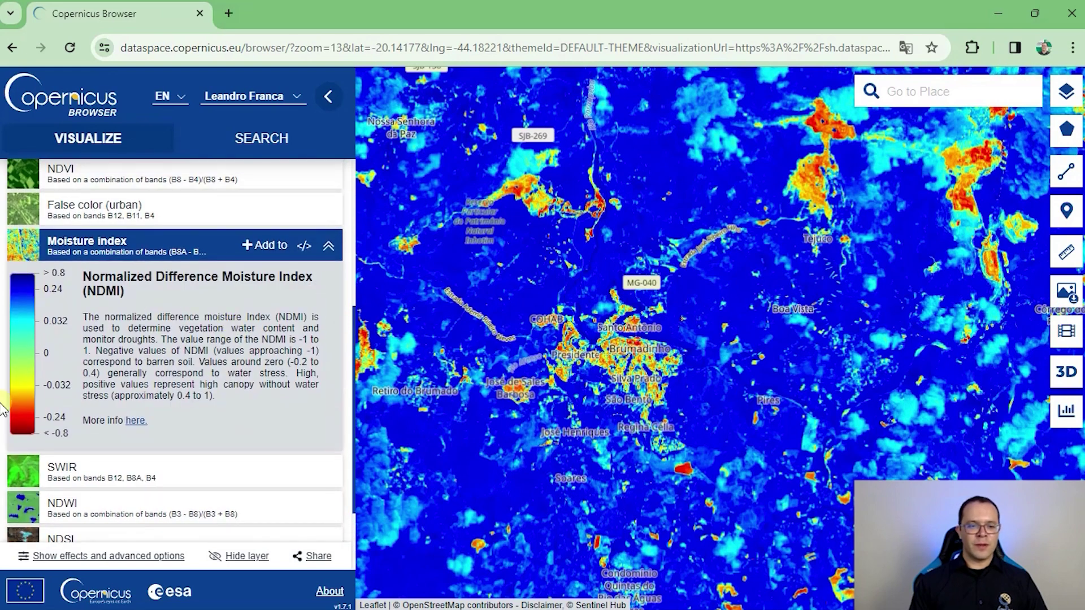
{"action": "scroll", "coordinate": [282, 348], "scroll_direction": "up", "scroll_amount": 5}
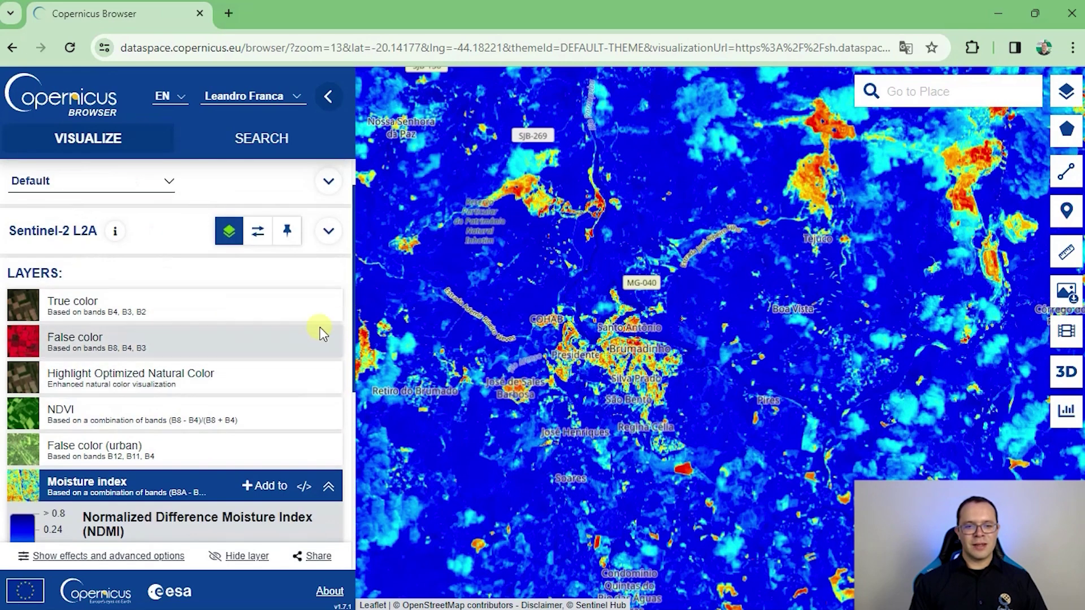
Step: Display the NDVI layer and read its colour legend and description
{"action": "left_click", "coordinate": [238, 416]}
{"action": "left_click", "coordinate": [329, 416]}
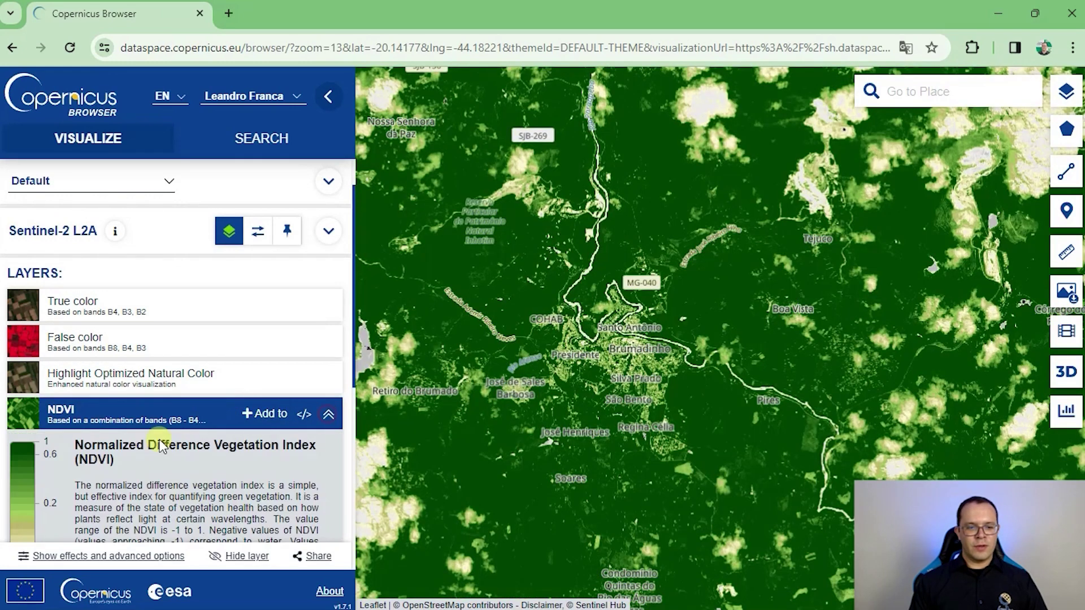
{"action": "scroll", "coordinate": [189, 399], "scroll_direction": "down", "scroll_amount": 4}
{"action": "scroll", "coordinate": [236, 369], "scroll_direction": "up", "scroll_amount": 3}
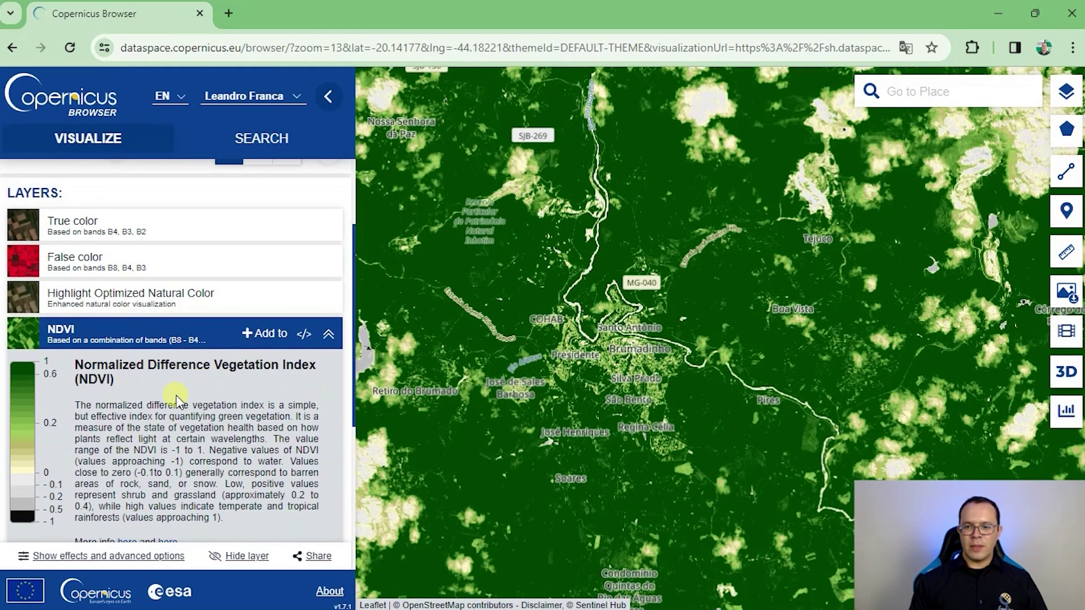
{"action": "scroll", "coordinate": [187, 403], "scroll_direction": "up", "scroll_amount": 3}
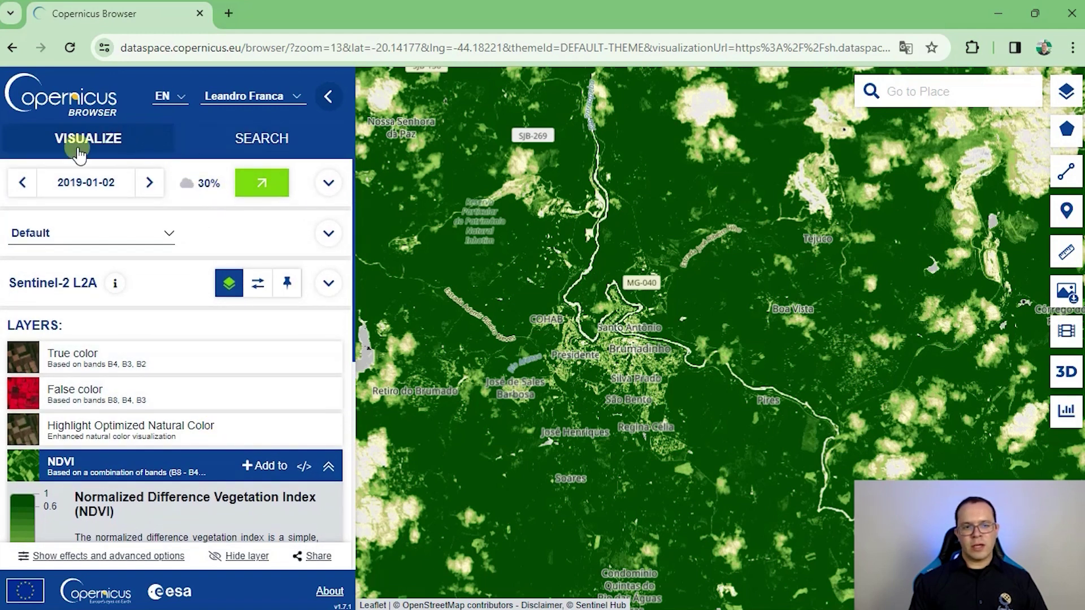
Step: Set up a product search with Sentinel-2 MSI as data source, including the L1C and L2A processing levels
{"action": "left_click", "coordinate": [244, 144]}
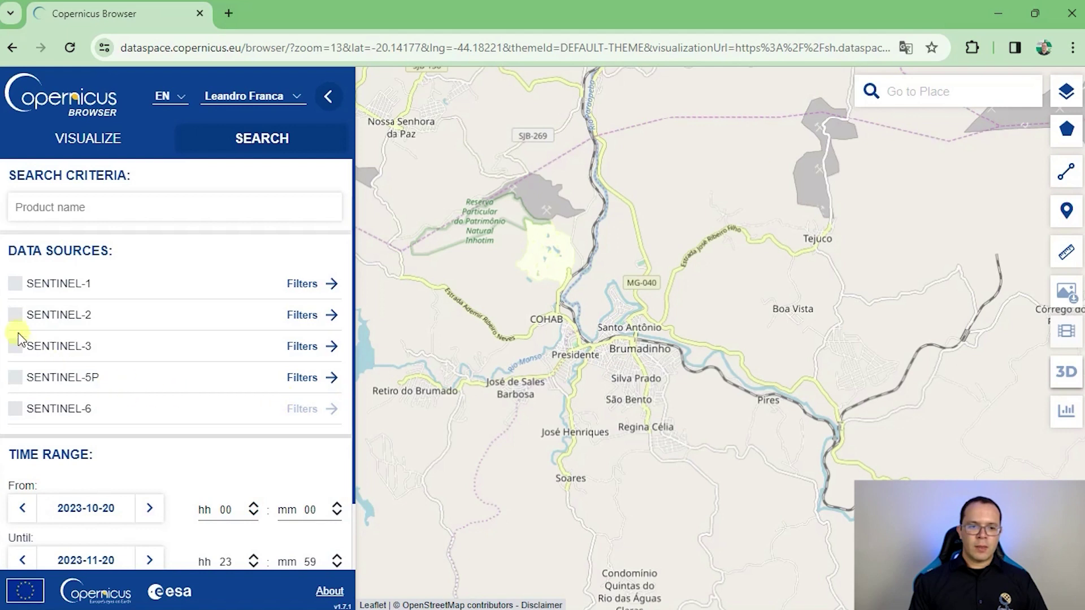
{"action": "left_click", "coordinate": [15, 315]}
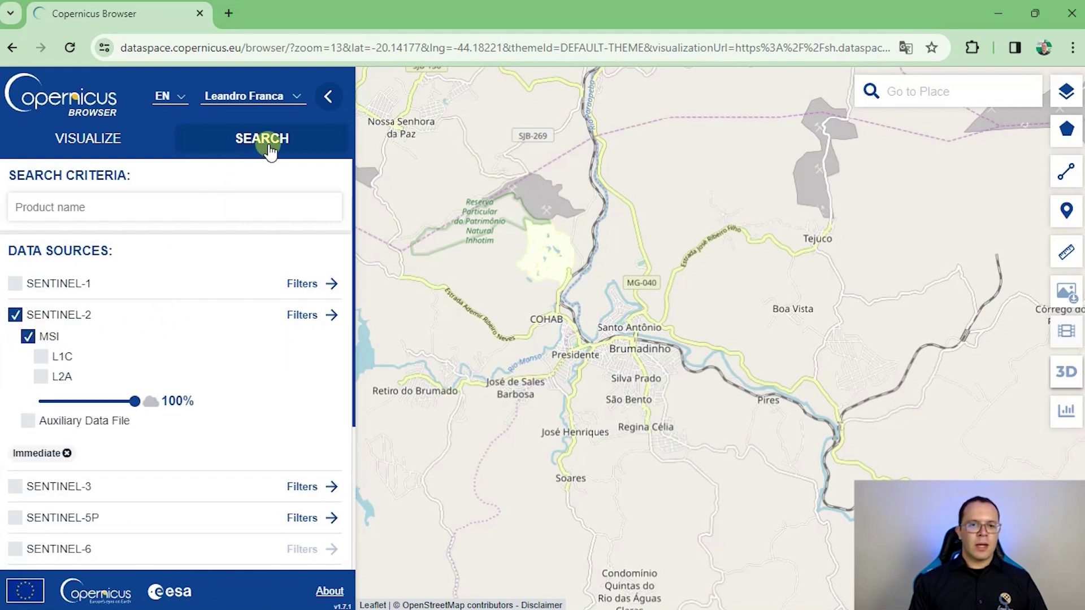
{"action": "left_click", "coordinate": [15, 315]}
{"action": "scroll", "coordinate": [45, 286], "scroll_direction": "down", "scroll_amount": 1}
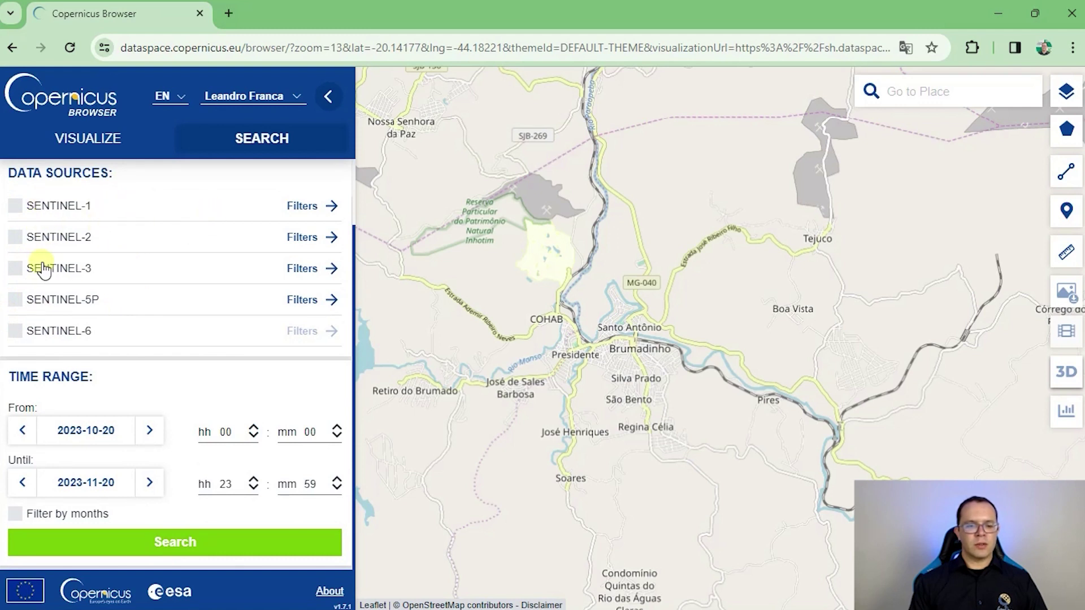
{"action": "left_click", "coordinate": [16, 238]}
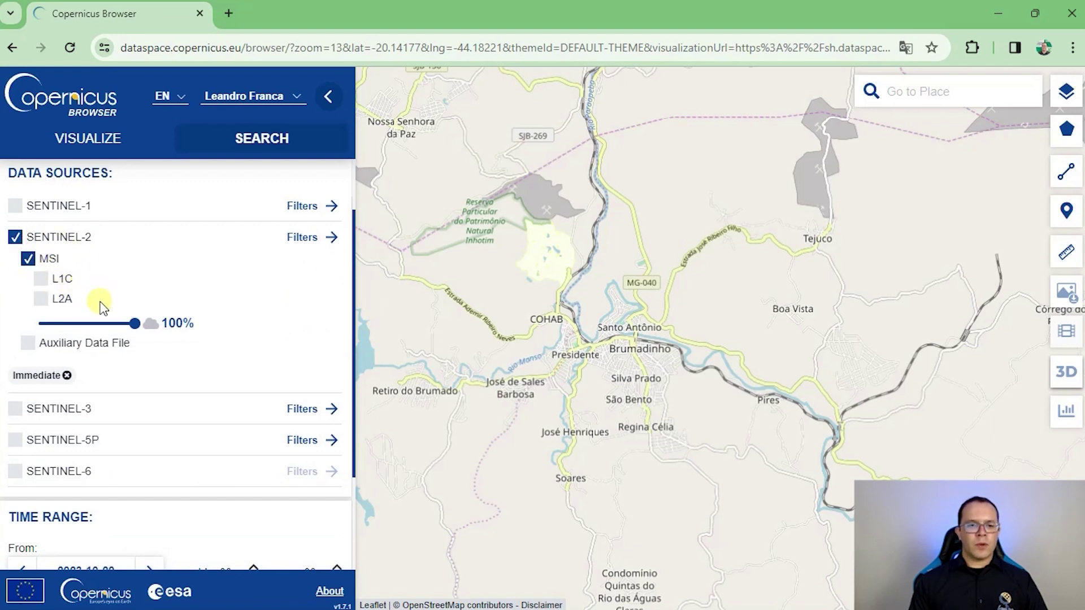
{"action": "left_click", "coordinate": [40, 299]}
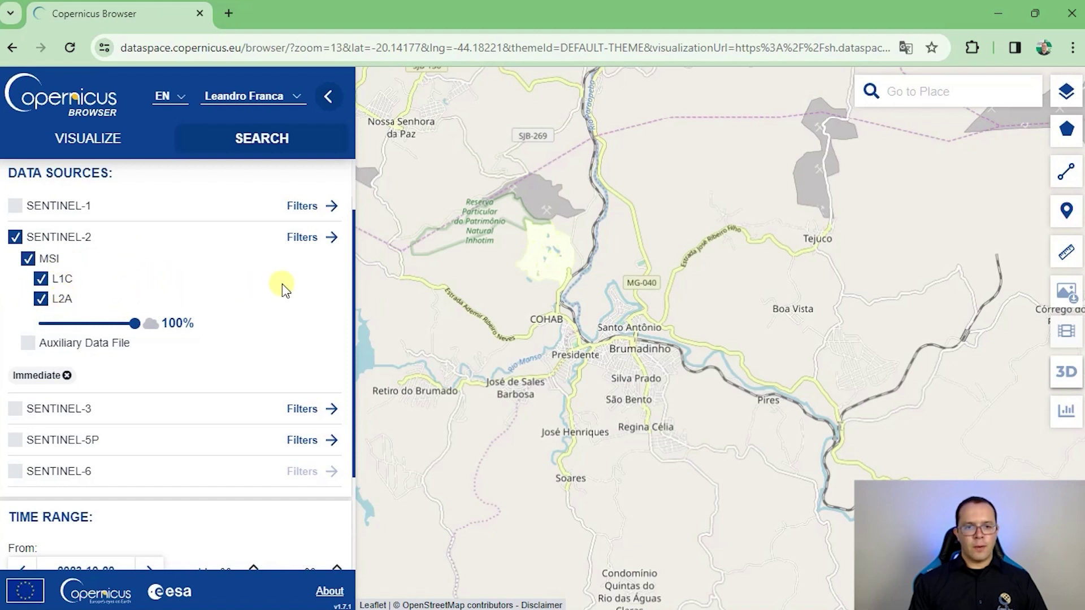
Step: Set the start date of the search's time range to 2019-01-01
{"action": "scroll", "coordinate": [261, 294], "scroll_direction": "down", "scroll_amount": 2}
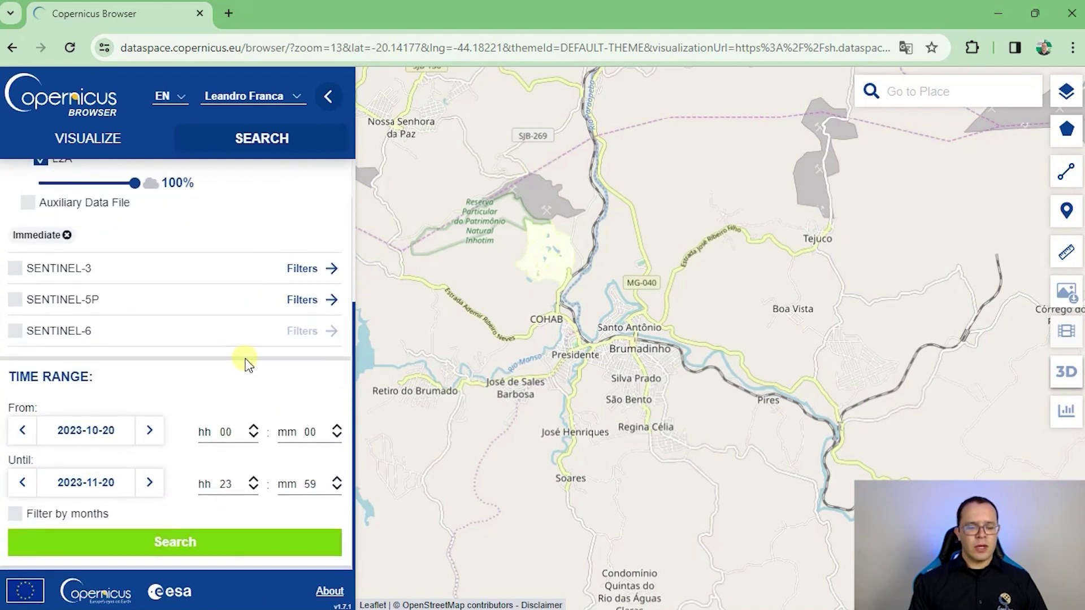
{"action": "left_click", "coordinate": [114, 435]}
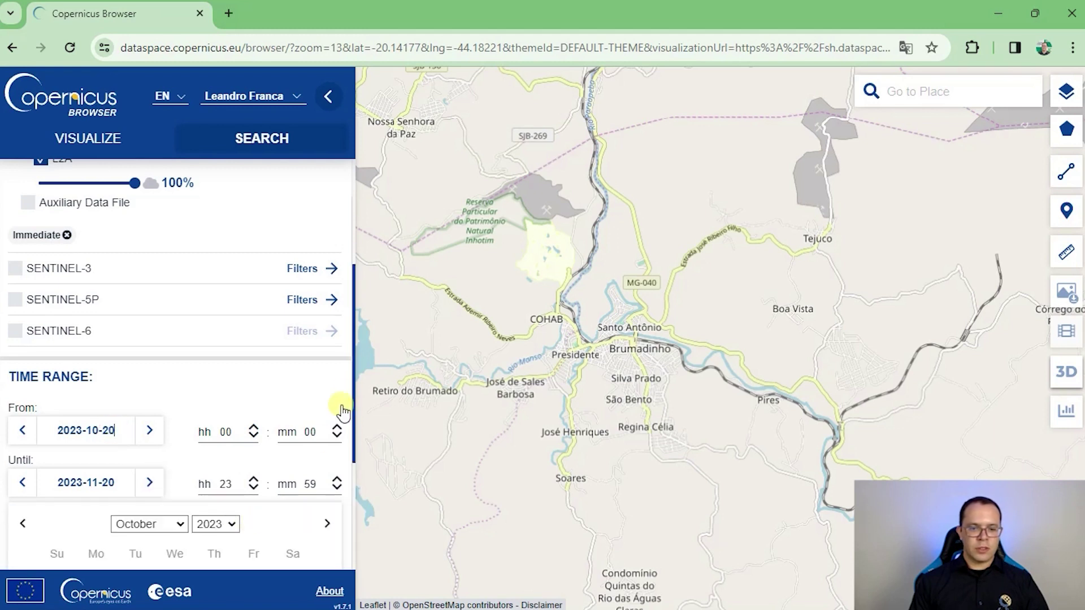
{"action": "left_click_drag", "start_coordinate": [354, 375], "coordinate": [357, 449]}
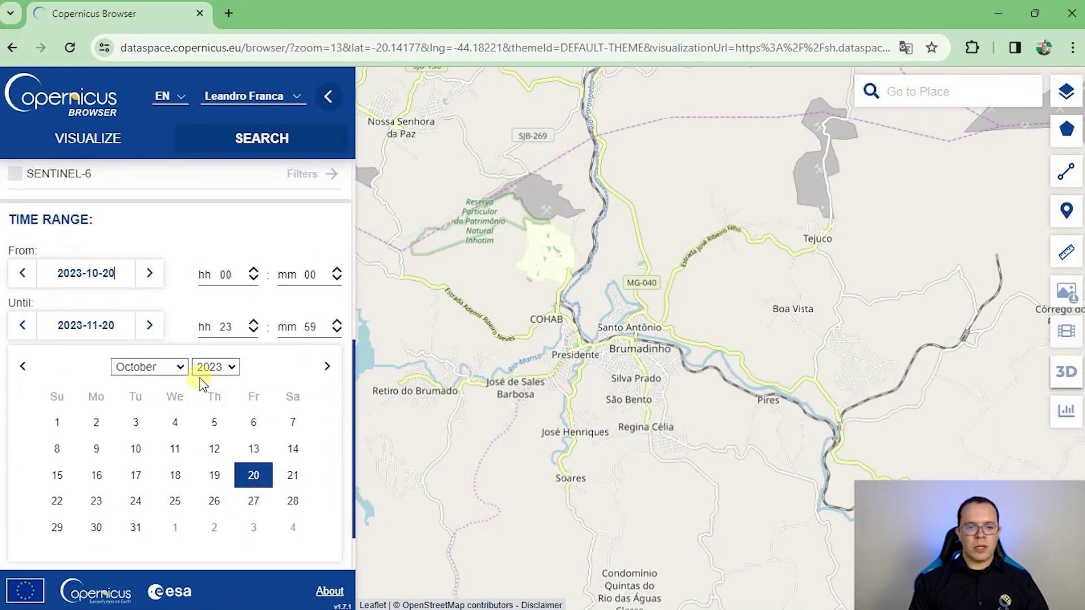
{"action": "left_click", "coordinate": [231, 368]}
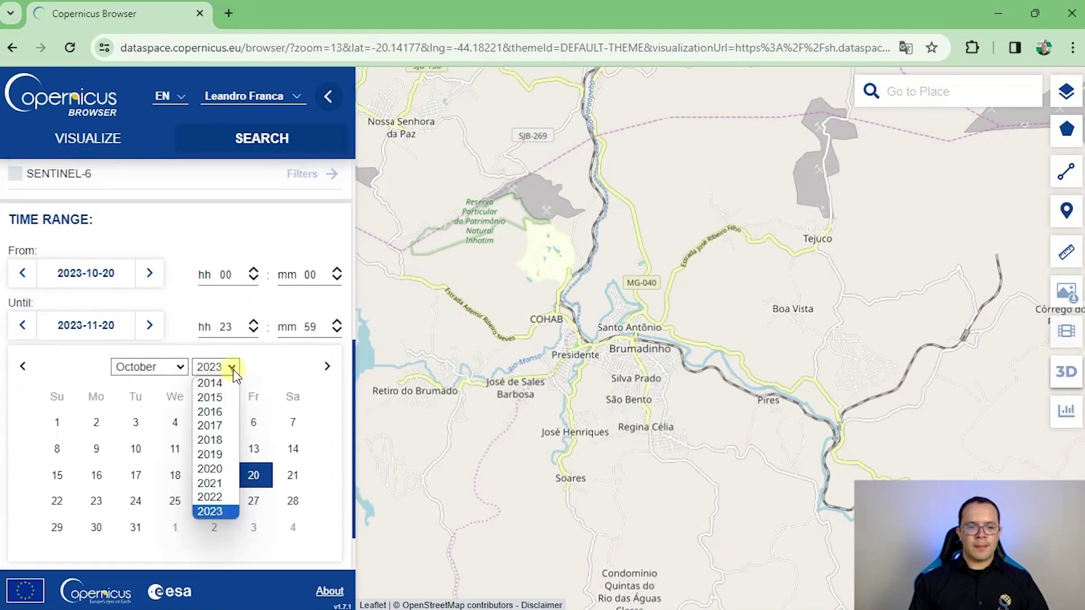
{"action": "left_click", "coordinate": [220, 455]}
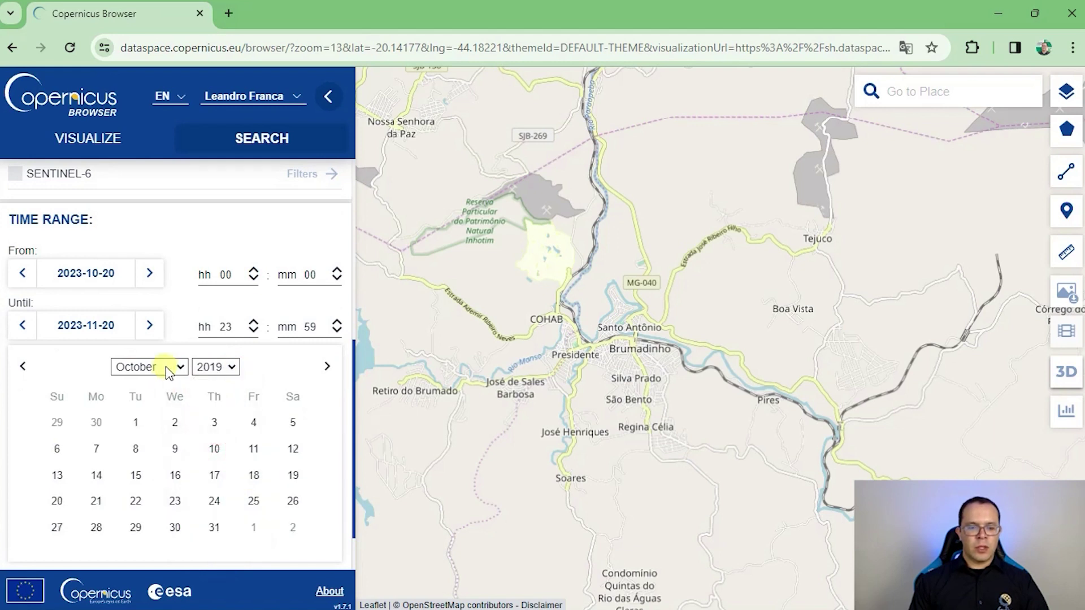
{"action": "left_click", "coordinate": [165, 366]}
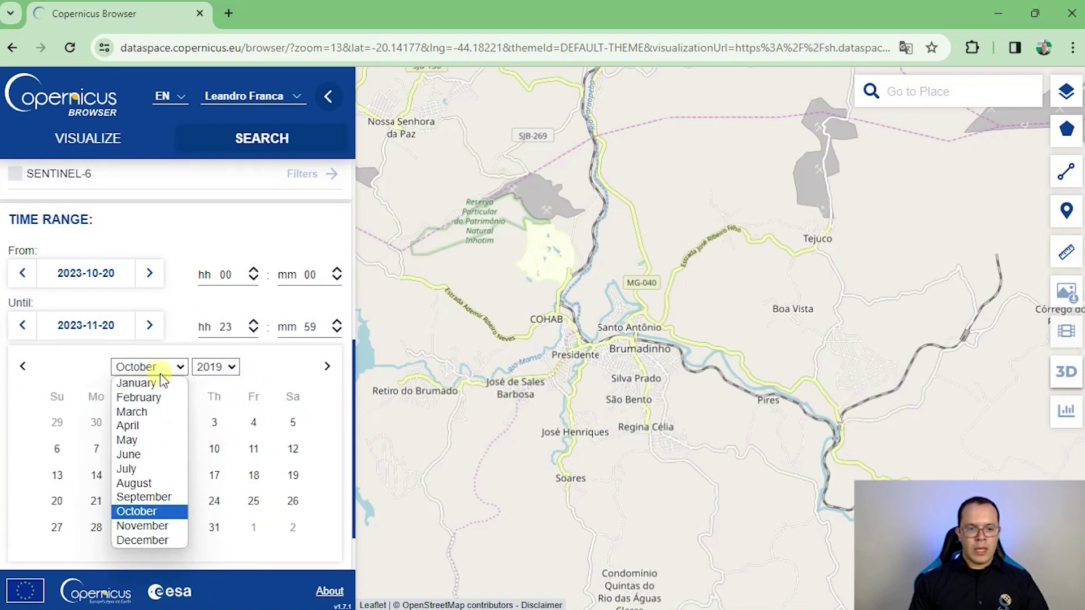
{"action": "left_click", "coordinate": [160, 383]}
{"action": "left_click", "coordinate": [137, 424]}
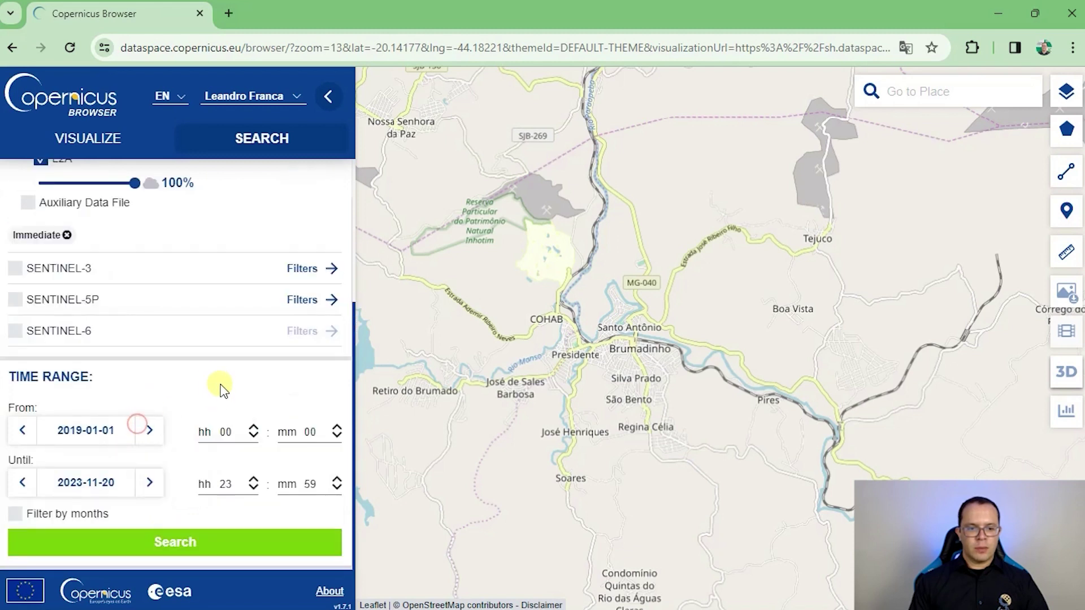
Step: Set the end date of the search's time range to 2019-02-15
{"action": "left_click", "coordinate": [115, 488]}
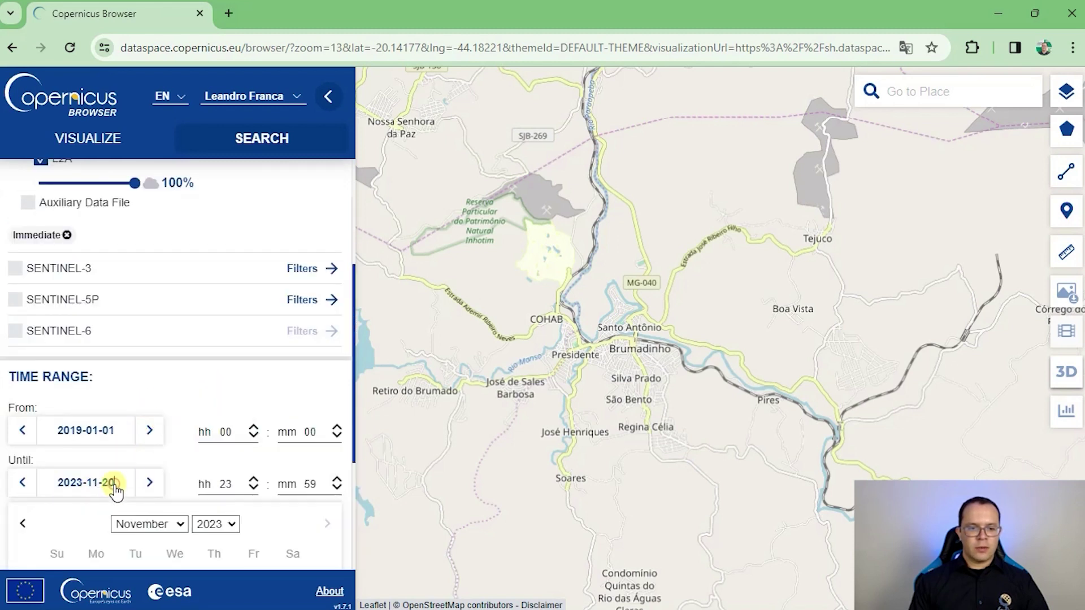
{"action": "left_click_drag", "start_coordinate": [355, 341], "coordinate": [351, 432]}
{"action": "left_click", "coordinate": [180, 339]}
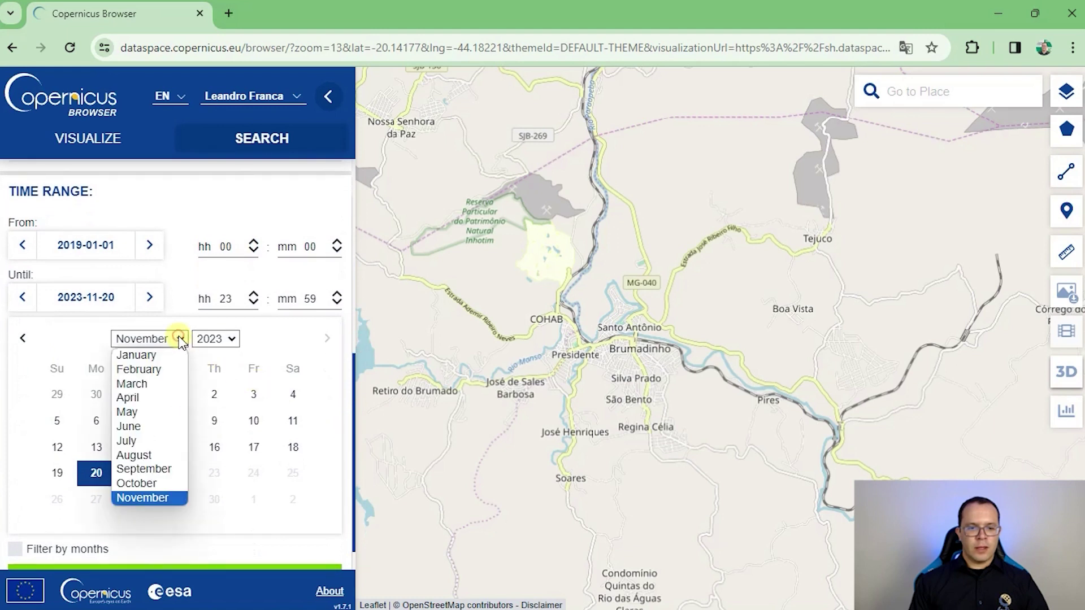
{"action": "left_click", "coordinate": [144, 369]}
{"action": "left_click", "coordinate": [226, 338]}
{"action": "left_click", "coordinate": [223, 356]}
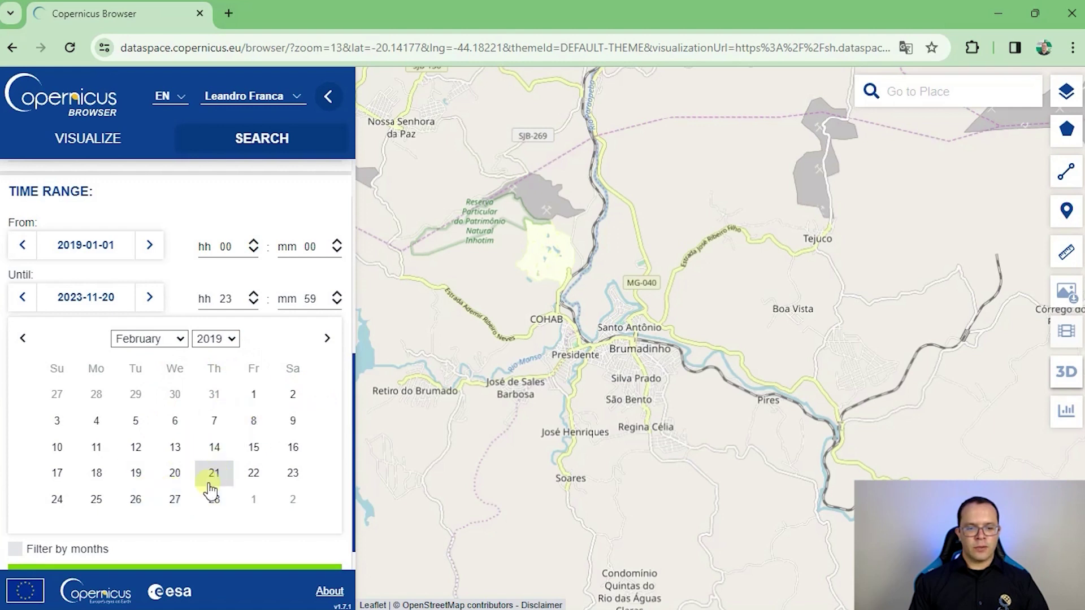
{"action": "left_click", "coordinate": [253, 447]}
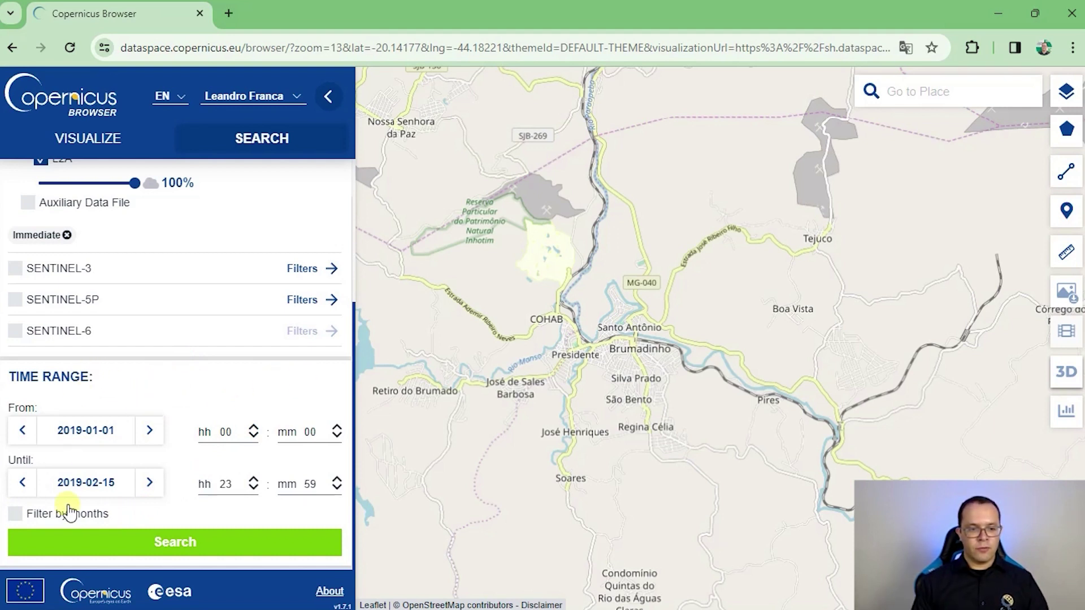
Step: Limit the cloud cover of the Sentinel-2 MSI products to 20%
{"action": "left_click_drag", "start_coordinate": [353, 372], "coordinate": [279, 252]}
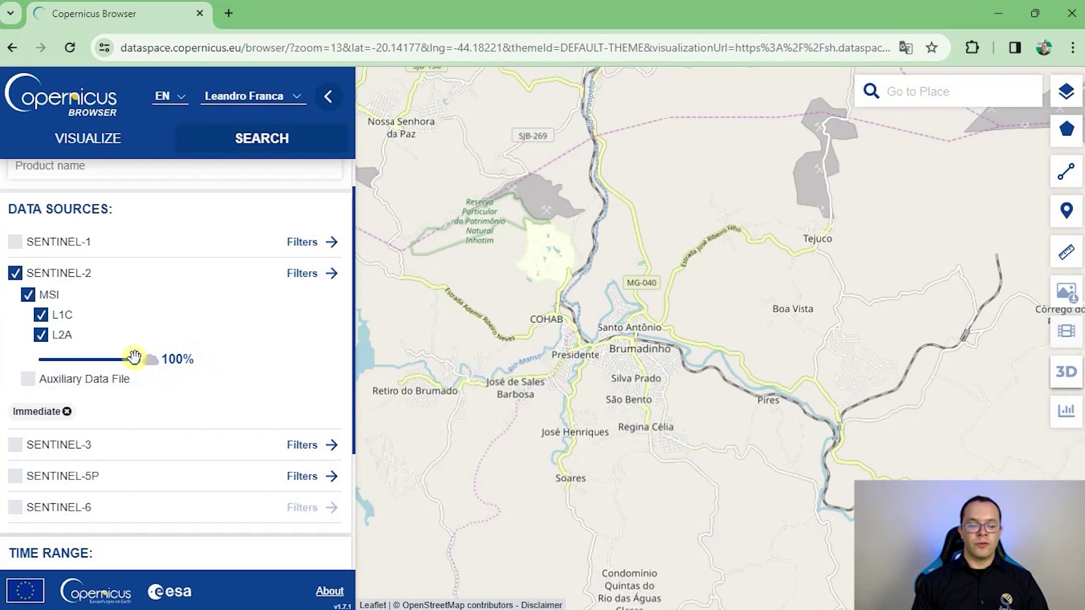
{"action": "left_click_drag", "start_coordinate": [135, 359], "coordinate": [63, 366]}
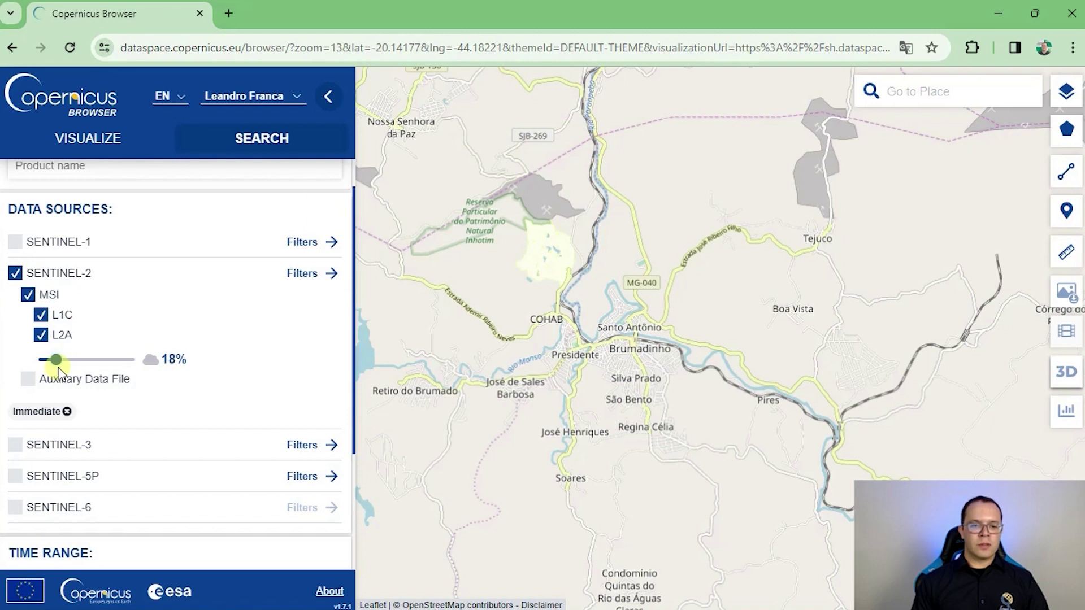
{"action": "left_click_drag", "start_coordinate": [58, 367], "coordinate": [61, 369]}
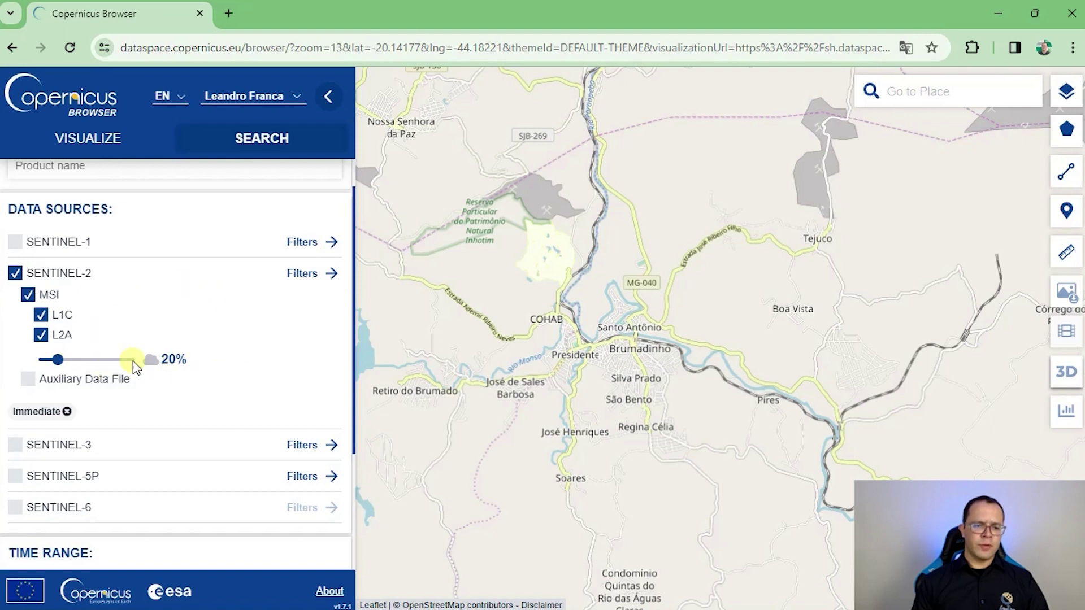
{"action": "left_click_drag", "start_coordinate": [352, 328], "coordinate": [349, 294]}
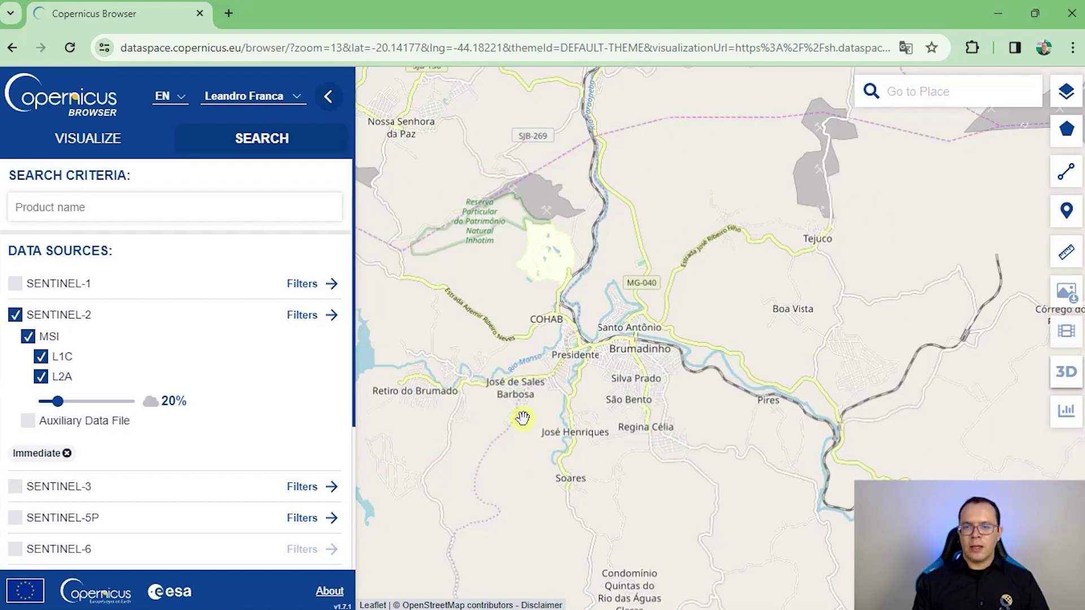
Step: Draw a four-sided polygon of about 31 km² around Brumadinho, from COHAB and Soares across to Boa Vista, as area of interest
{"action": "left_click_drag", "start_coordinate": [602, 368], "coordinate": [615, 395]}
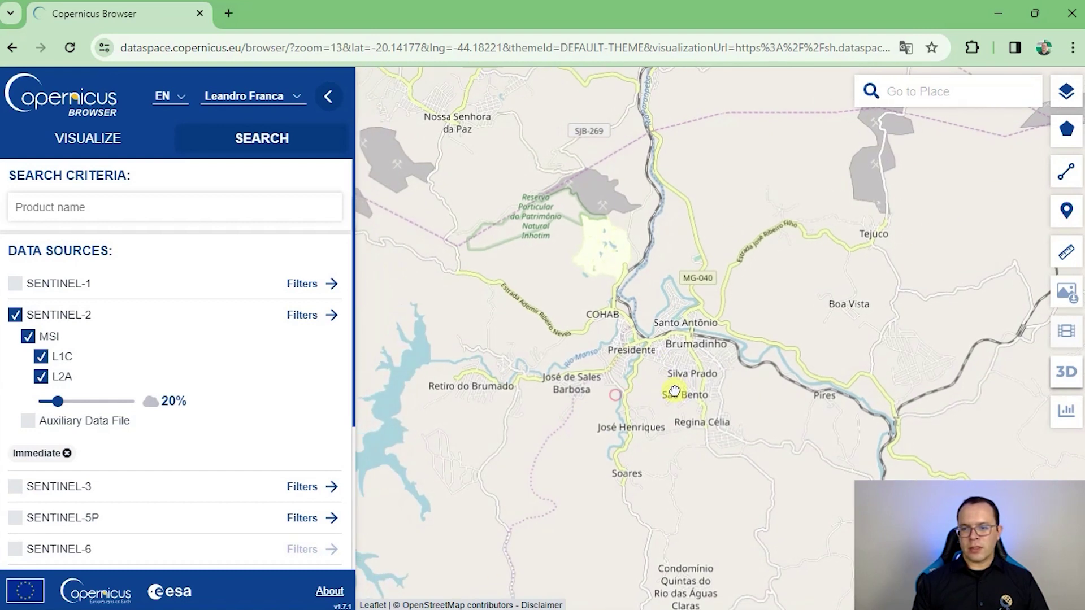
{"action": "left_click_drag", "start_coordinate": [848, 435], "coordinate": [677, 393]}
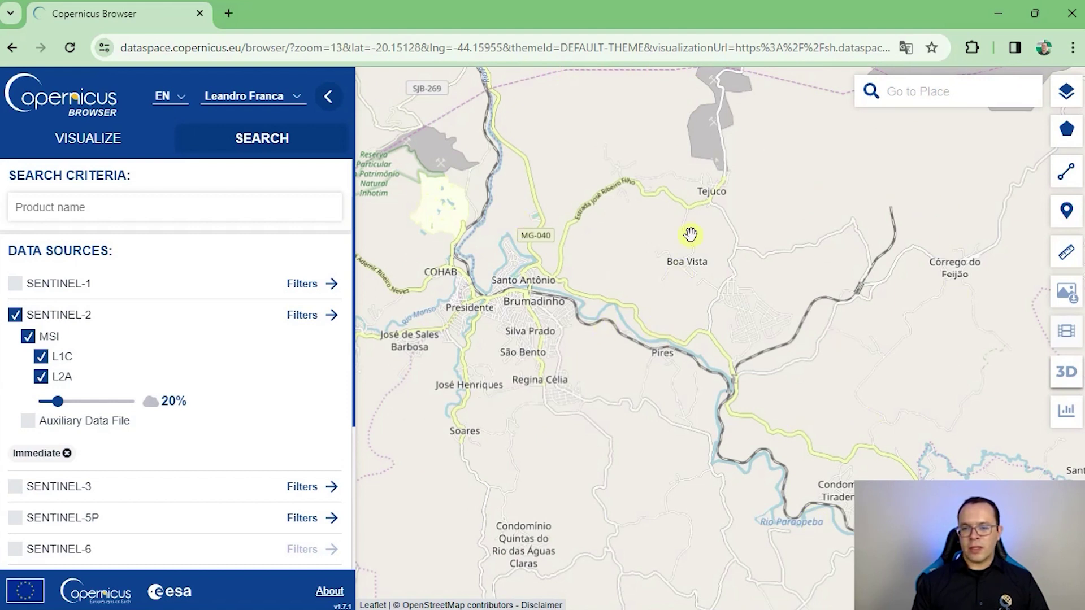
{"action": "mouse_move", "coordinate": [1067, 131]}
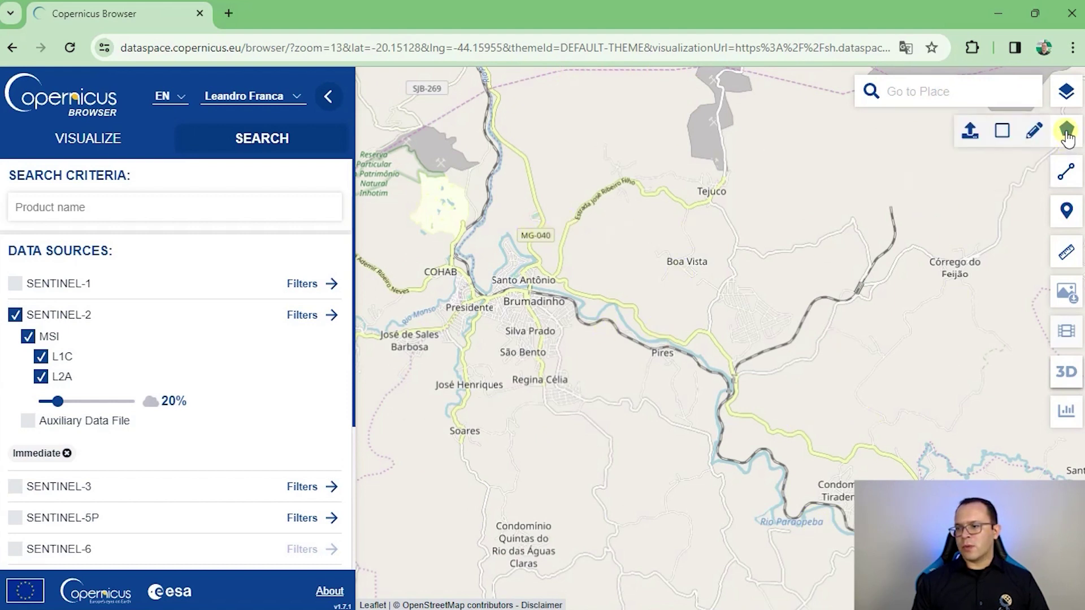
{"action": "left_click", "coordinate": [1036, 133]}
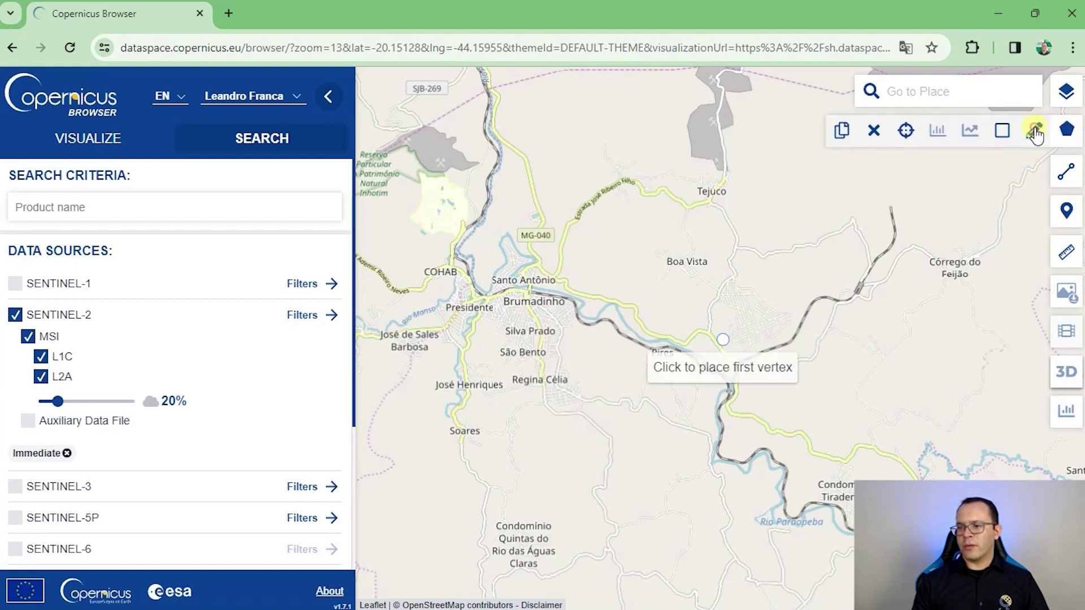
{"action": "left_click", "coordinate": [467, 231]}
{"action": "left_click", "coordinate": [759, 230]}
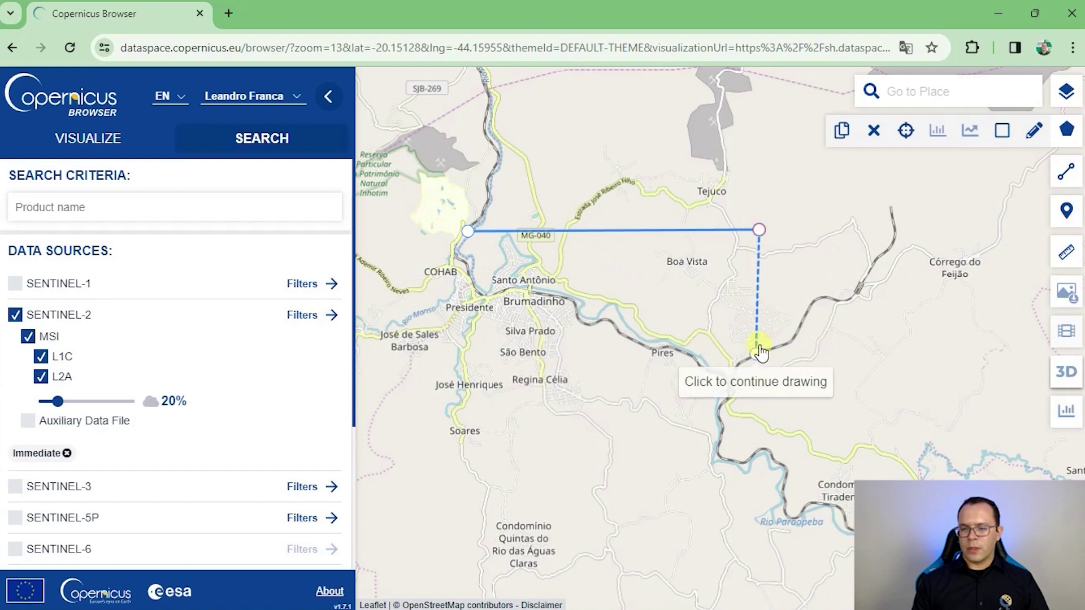
{"action": "left_click", "coordinate": [758, 423]}
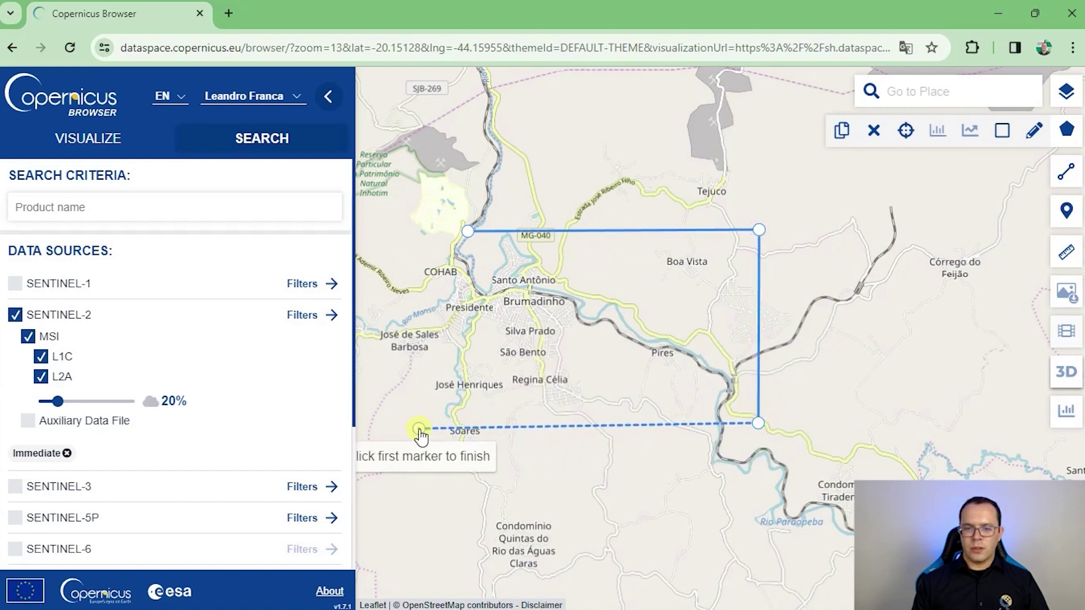
{"action": "left_click", "coordinate": [419, 427]}
{"action": "left_click", "coordinate": [468, 232]}
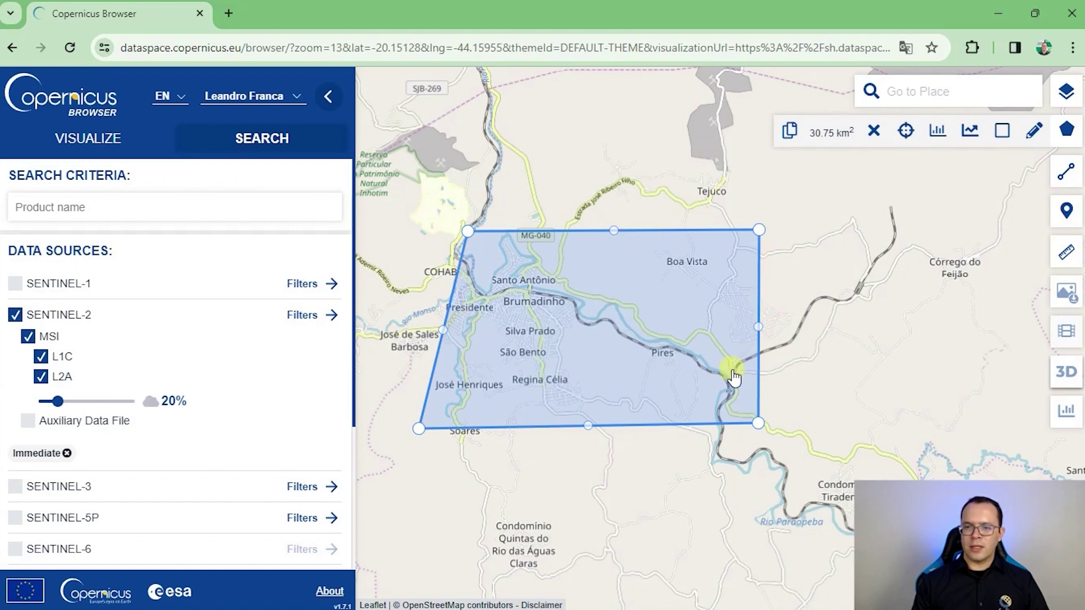
Step: Reshape the polygon to about 46 km² by adding a vertex near COHAB and extending its eastern corners past Boa Vista, and delete it
{"action": "left_click_drag", "start_coordinate": [445, 335], "coordinate": [417, 287]}
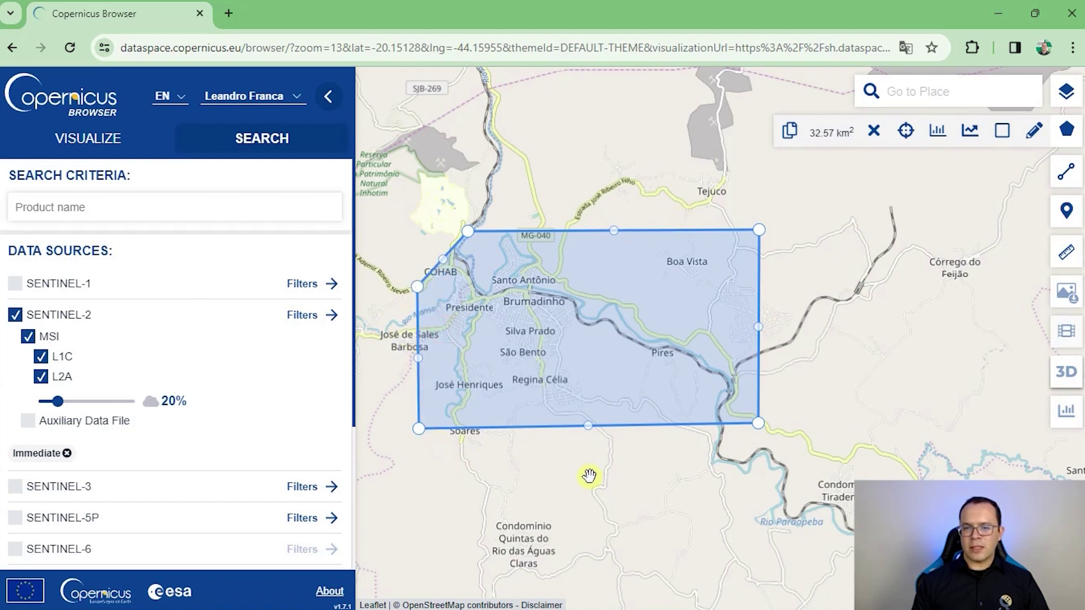
{"action": "left_click_drag", "start_coordinate": [760, 233], "coordinate": [877, 206]}
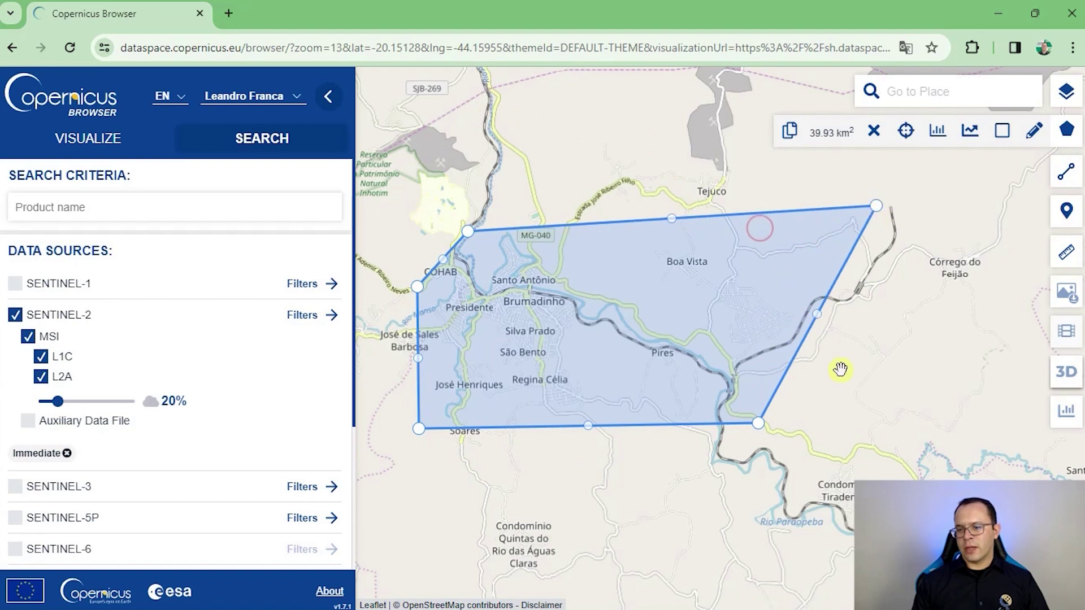
{"action": "left_click_drag", "start_coordinate": [758, 428], "coordinate": [896, 411]}
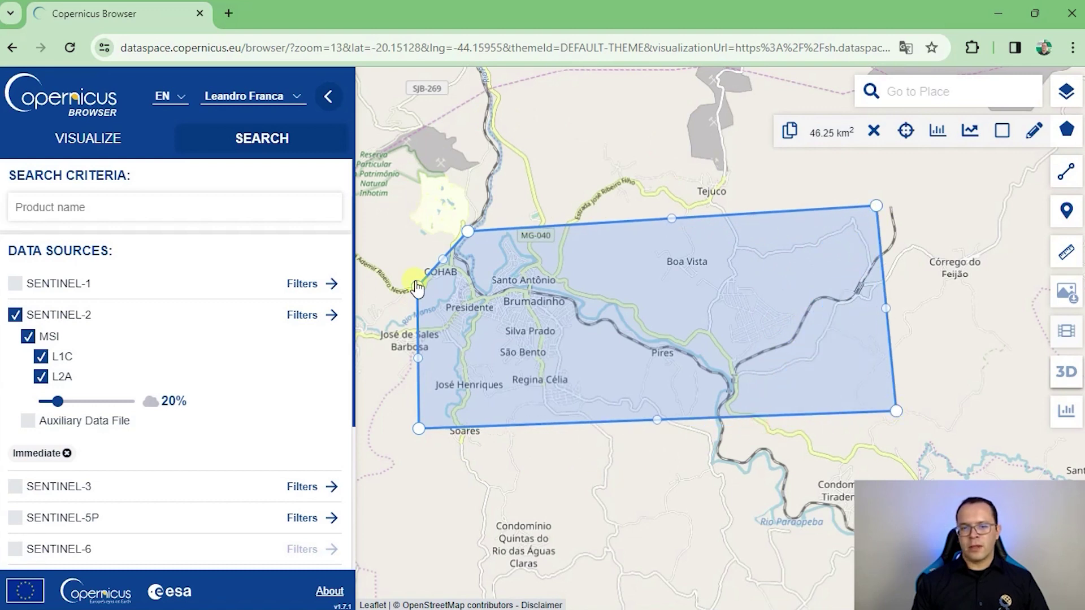
{"action": "left_click", "coordinate": [874, 133]}
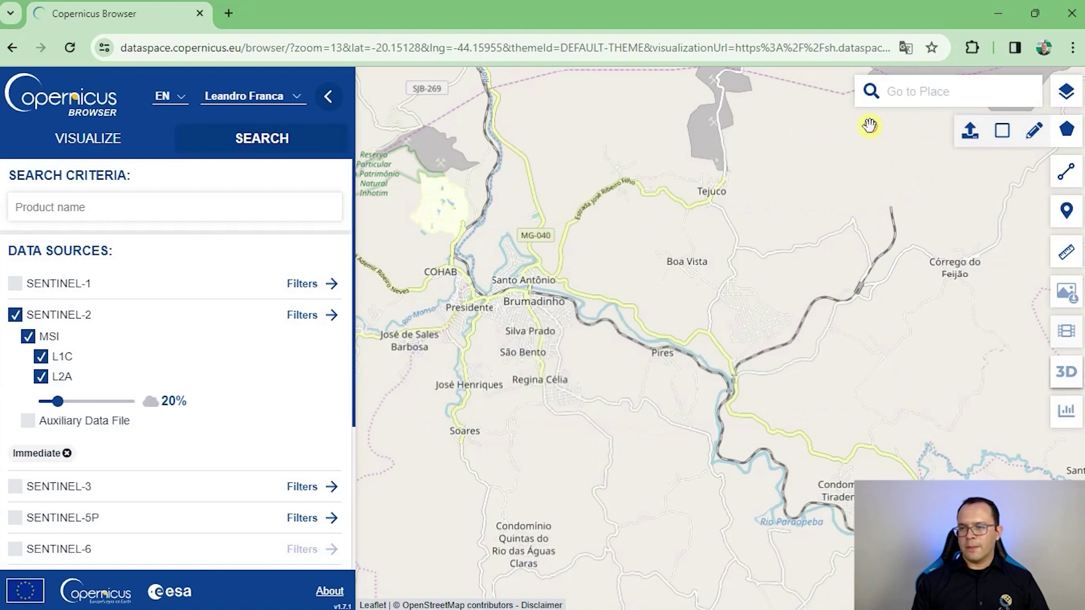
Step: Draw a rectangular area of interest of about 52 km² covering Brumadinho, Tejuco, Boa Vista and Pires
{"action": "left_click", "coordinate": [1003, 132]}
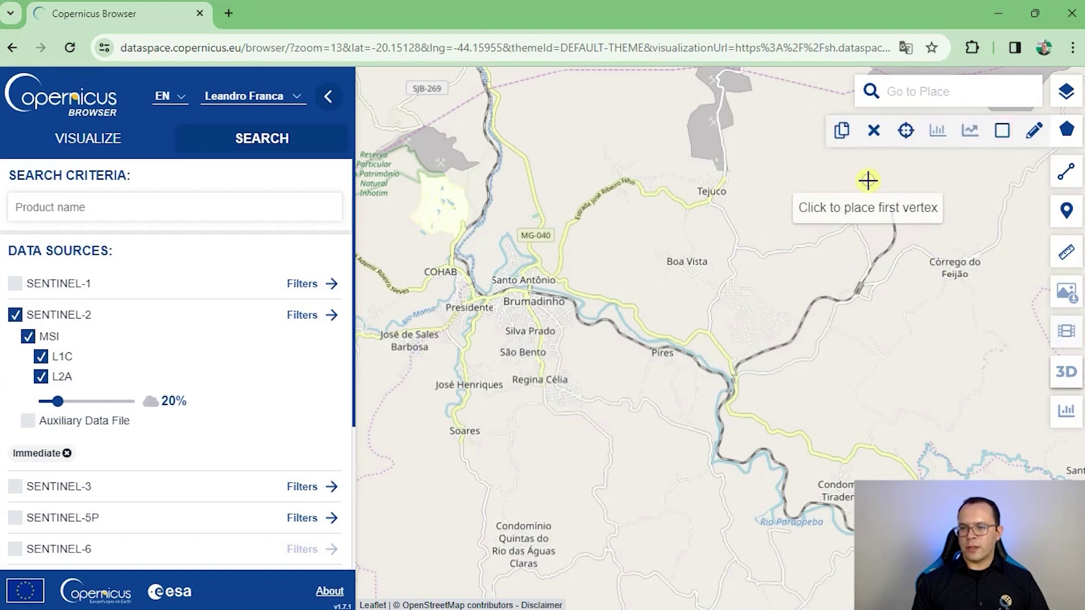
{"action": "left_click", "coordinate": [868, 181]}
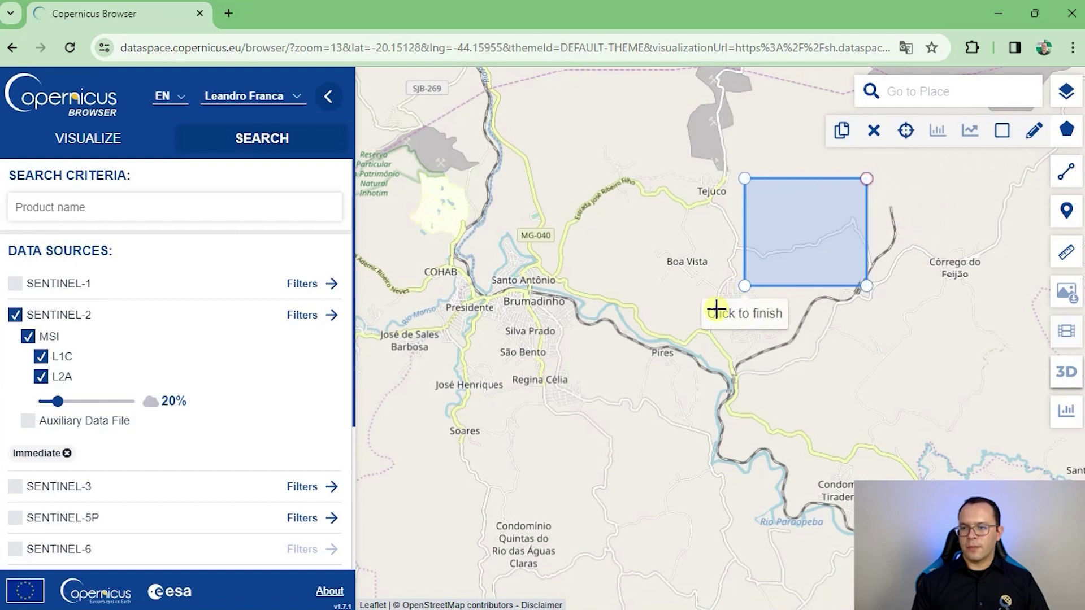
{"action": "left_click", "coordinate": [447, 427]}
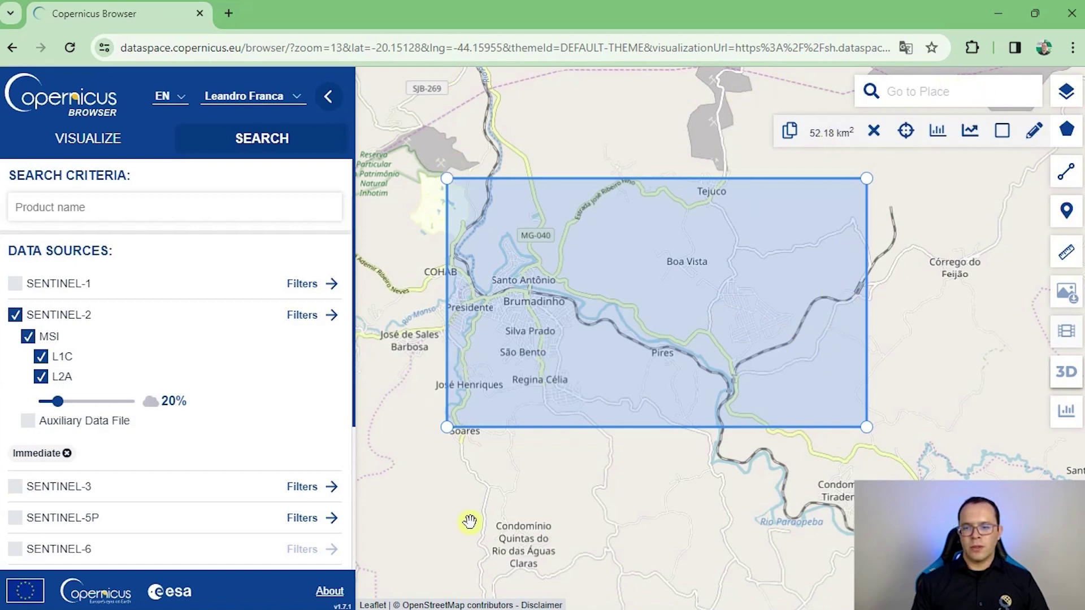
Step: Examine the rectangle's location relative to Belo Horizonte and its coverage of Brumadinho at several map scales
{"action": "scroll", "coordinate": [679, 486], "scroll_direction": "down", "scroll_amount": 4}
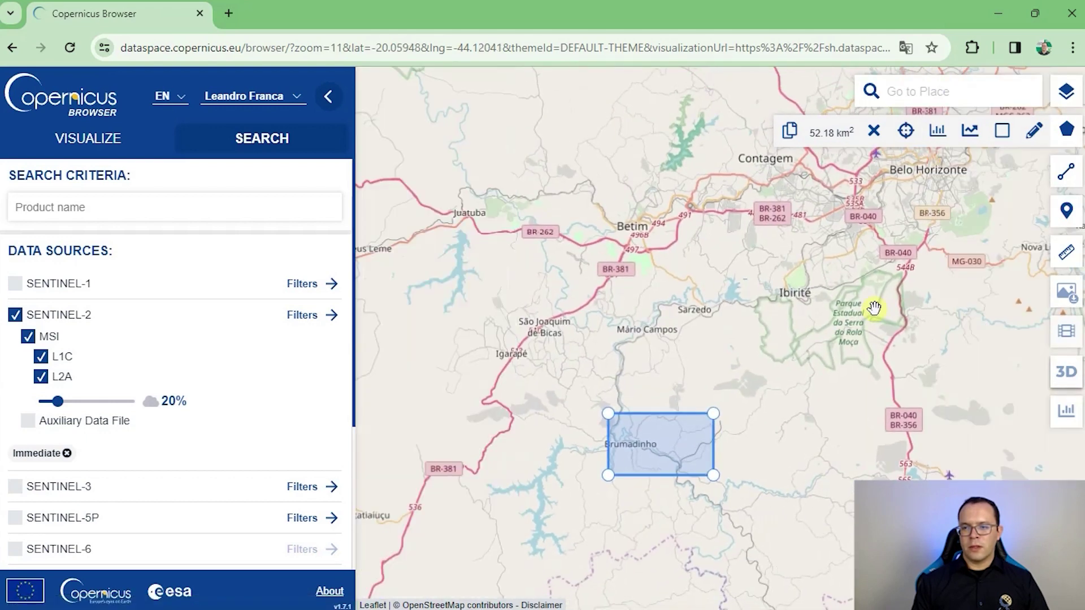
{"action": "scroll", "coordinate": [554, 411], "scroll_direction": "down", "scroll_amount": 2}
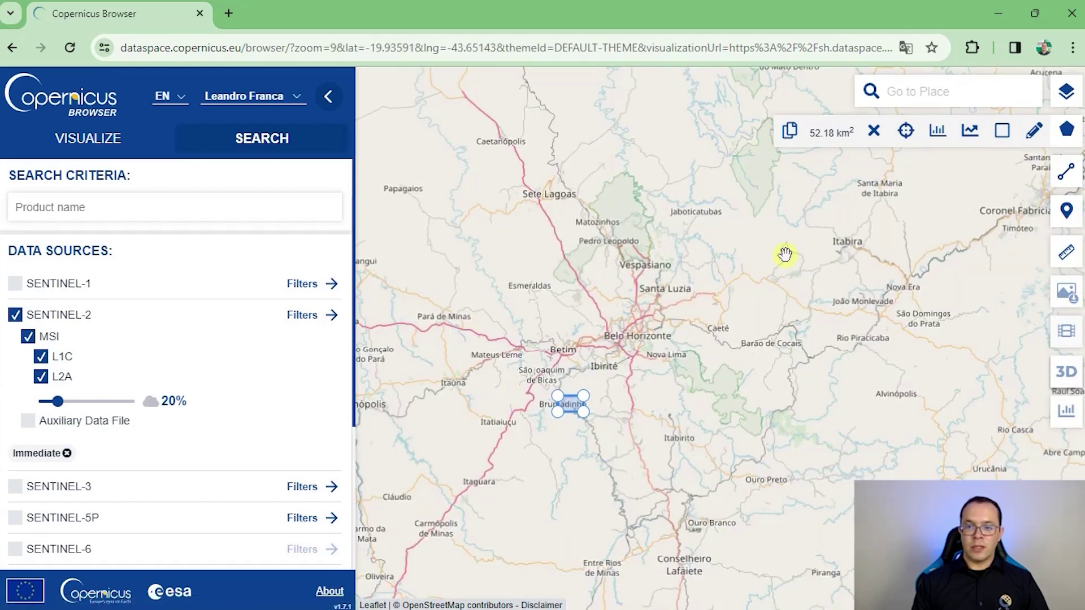
{"action": "scroll", "coordinate": [565, 407], "scroll_direction": "up", "scroll_amount": 3}
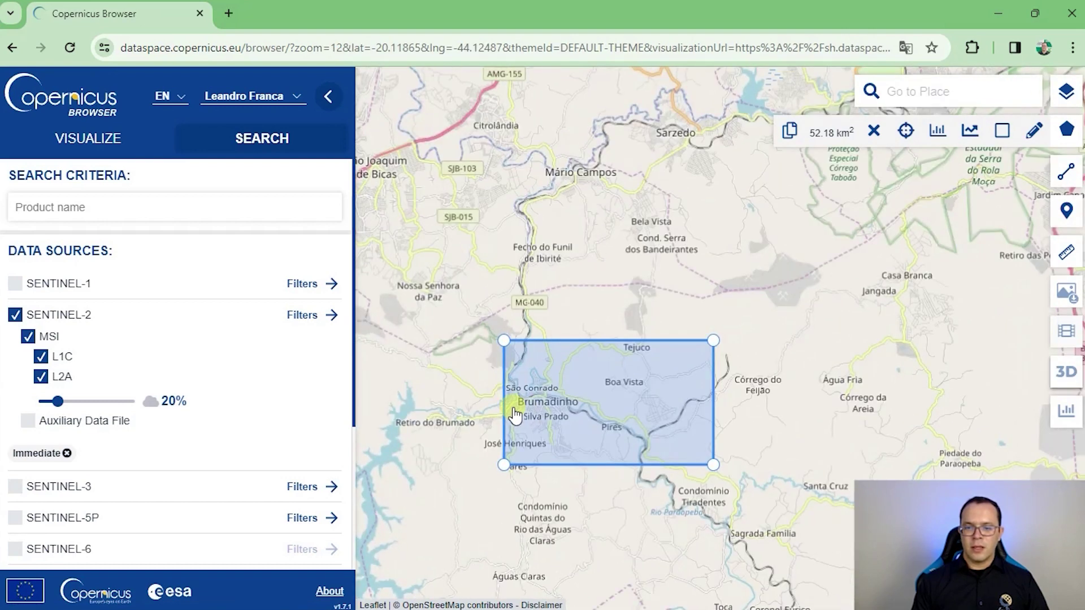
{"action": "scroll", "coordinate": [514, 415], "scroll_direction": "up", "scroll_amount": 1}
{"action": "left_click_drag", "start_coordinate": [671, 256], "coordinate": [620, 140]}
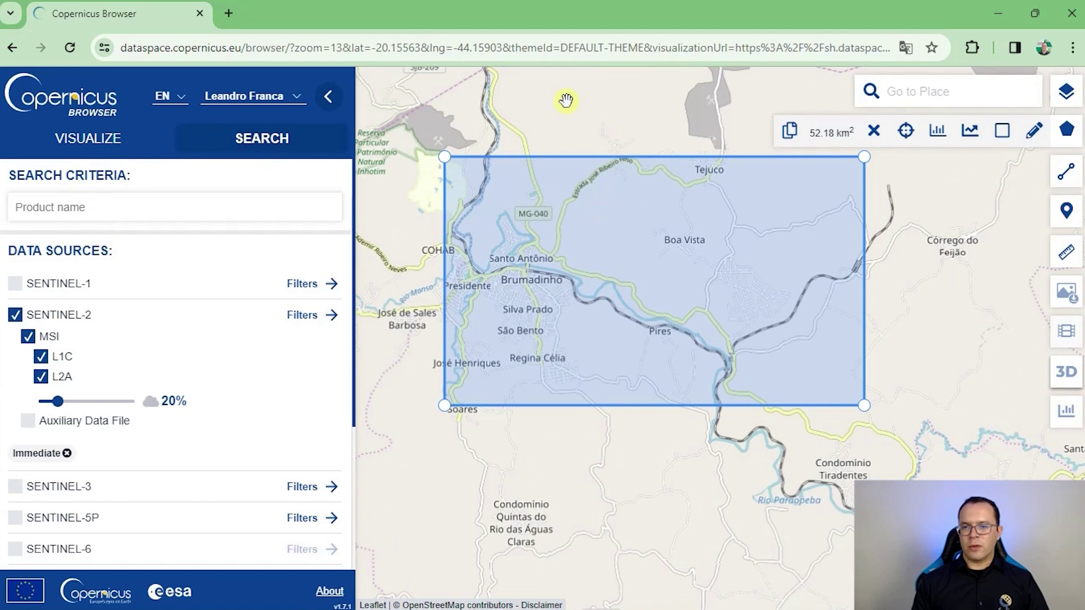
{"action": "left_click_drag", "start_coordinate": [565, 100], "coordinate": [611, 187]}
{"action": "scroll", "coordinate": [571, 351], "scroll_direction": "up", "scroll_amount": 1}
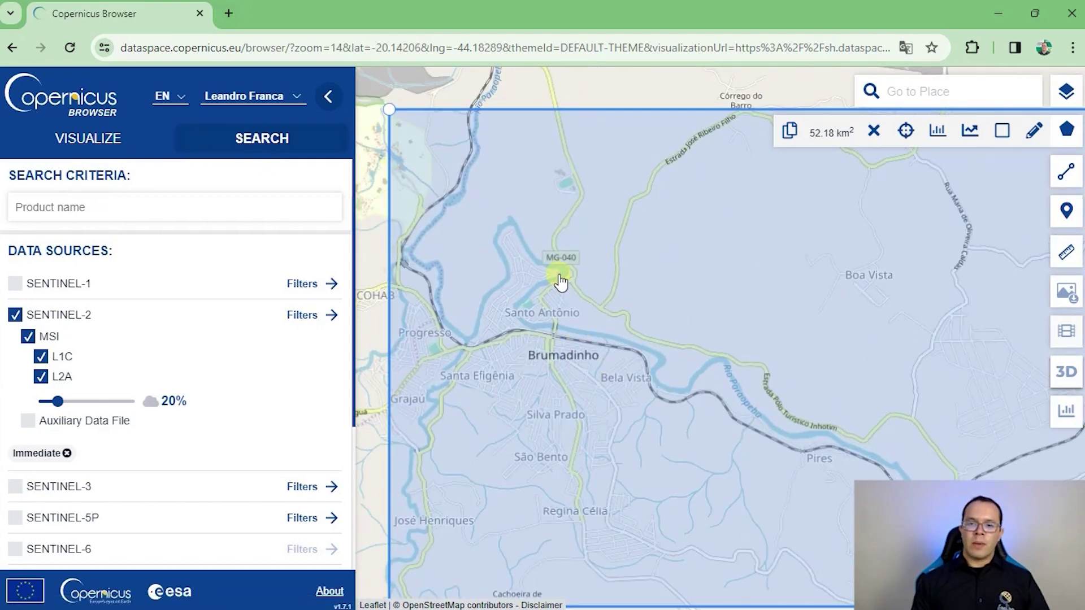
{"action": "scroll", "coordinate": [562, 282], "scroll_direction": "down", "scroll_amount": 1}
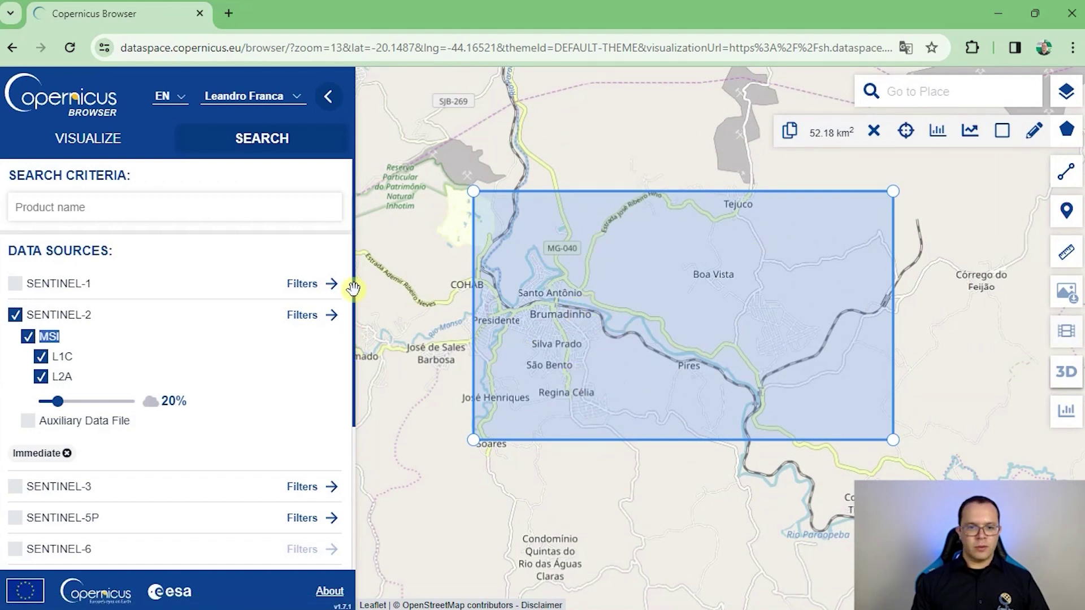
Step: Exclude the L1C processing level from the Sentinel-2 data sources and include it again
{"action": "scroll", "coordinate": [350, 289], "scroll_direction": "down", "scroll_amount": 1}
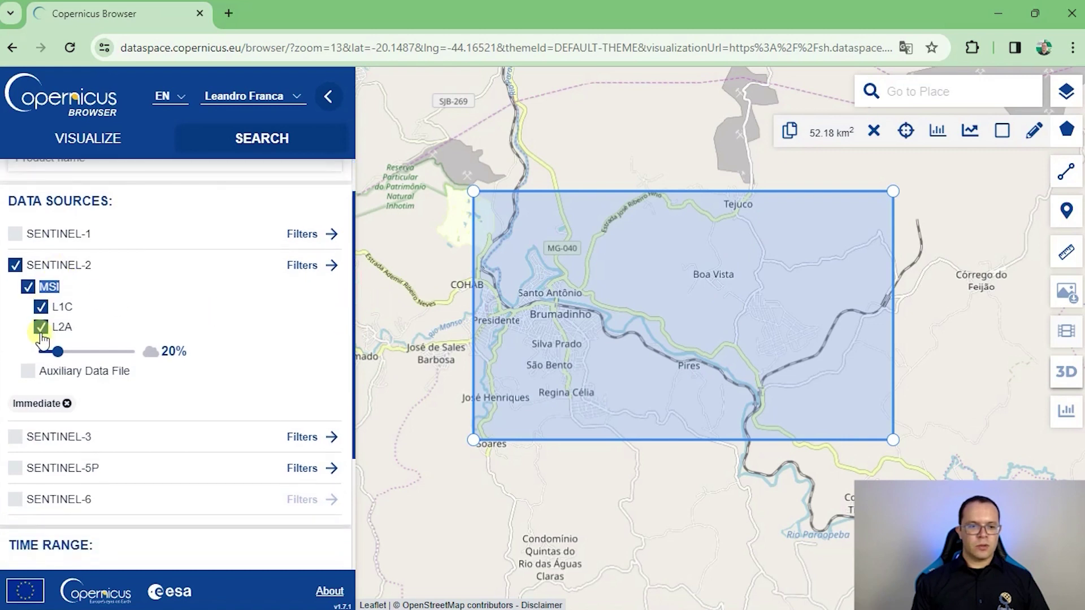
{"action": "left_click", "coordinate": [42, 308]}
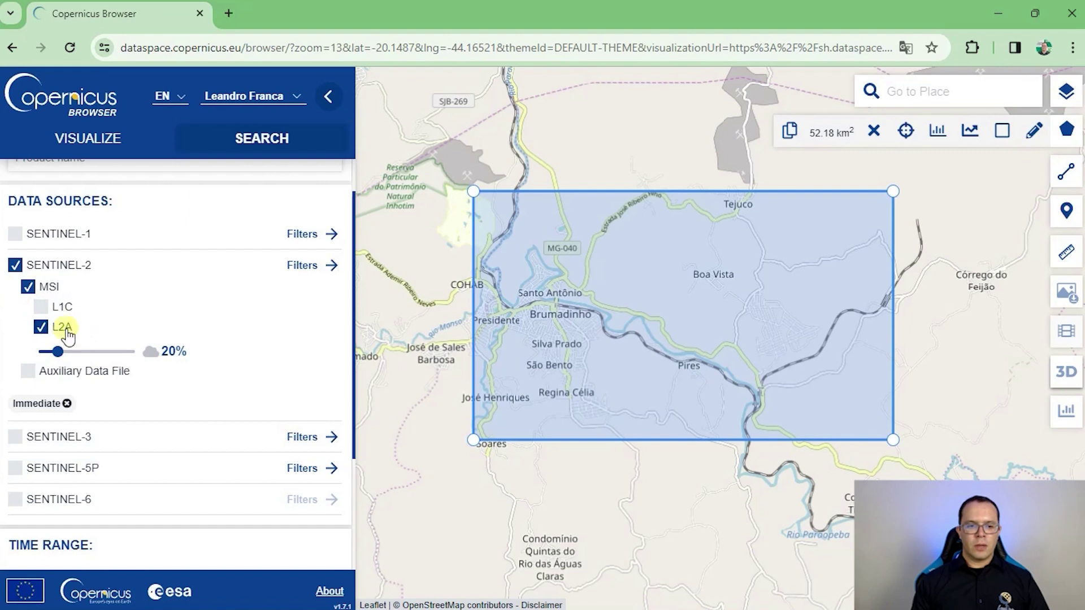
{"action": "left_click", "coordinate": [43, 310]}
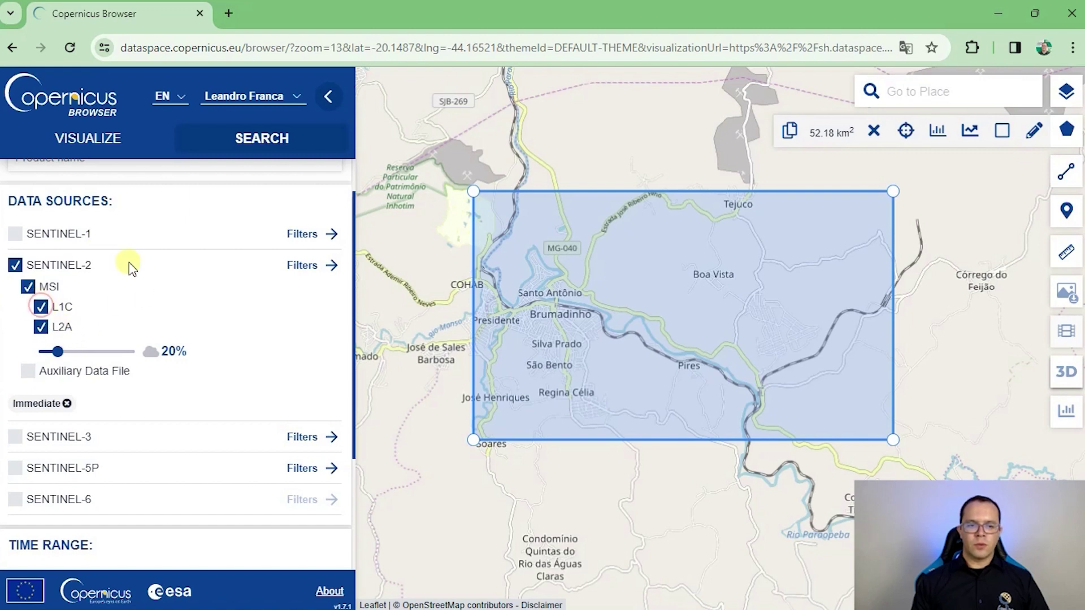
{"action": "double_click", "coordinate": [352, 301]}
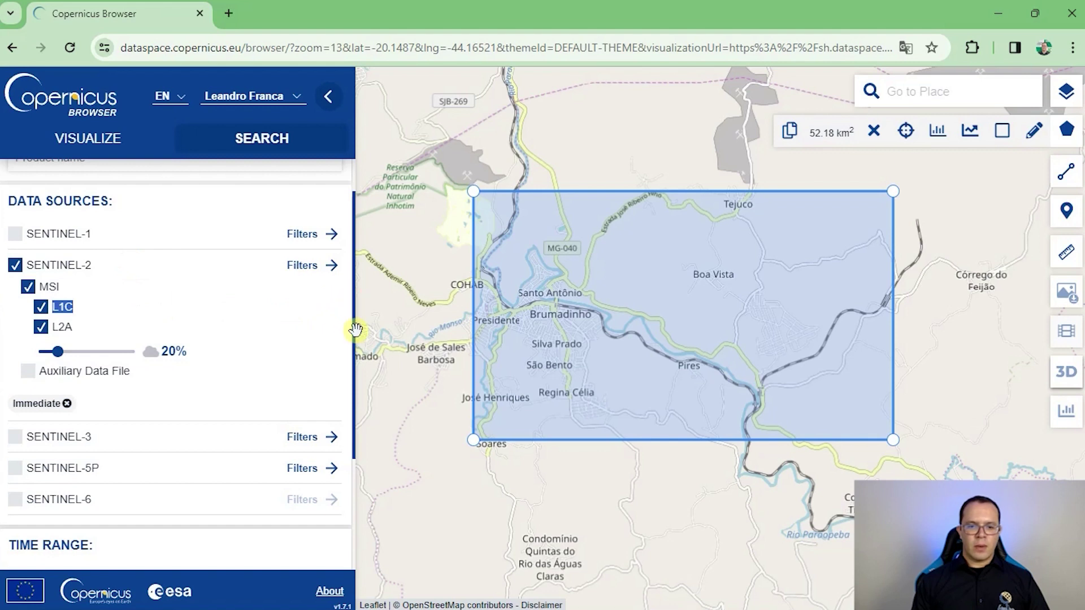
Step: Run the Sentinel-2 product search for the drawn rectangle and look over the returned products and their map footprint
{"action": "left_click_drag", "start_coordinate": [354, 331], "coordinate": [366, 443]}
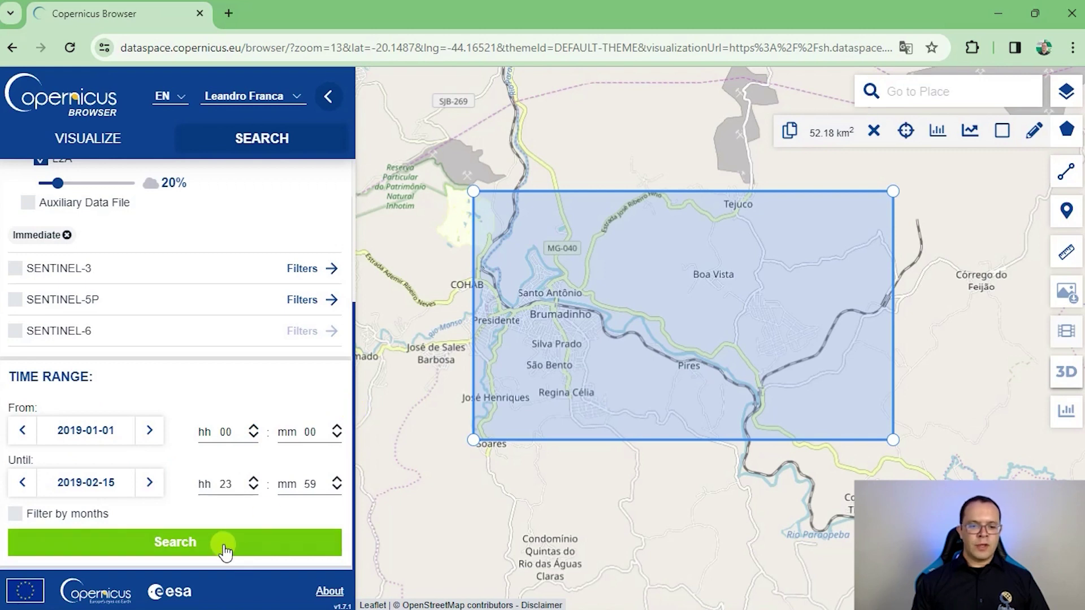
{"action": "left_click", "coordinate": [178, 544]}
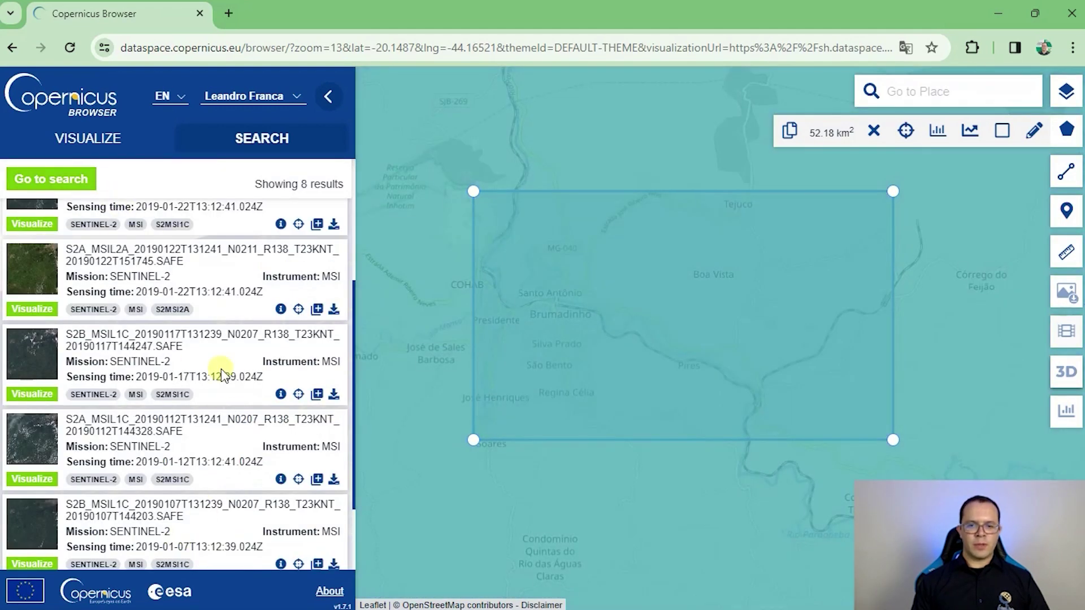
{"action": "scroll", "coordinate": [615, 345], "scroll_direction": "down", "scroll_amount": 1}
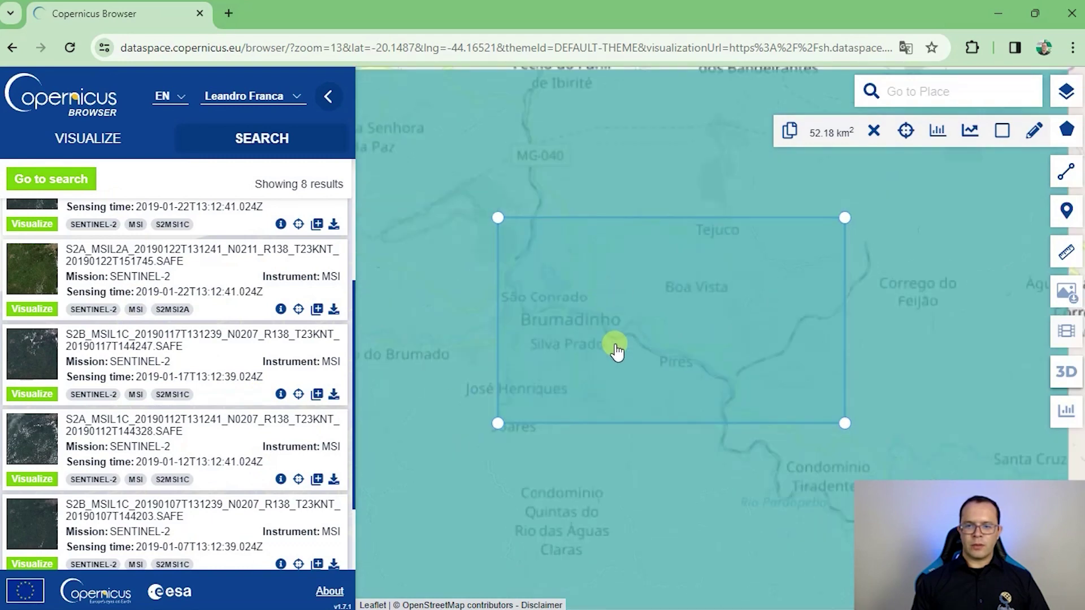
Step: Examine the found Sentinel-2 products and their tile footprint around the Brumadinho rectangle at several map scales
{"action": "scroll", "coordinate": [616, 350], "scroll_direction": "down", "scroll_amount": 4}
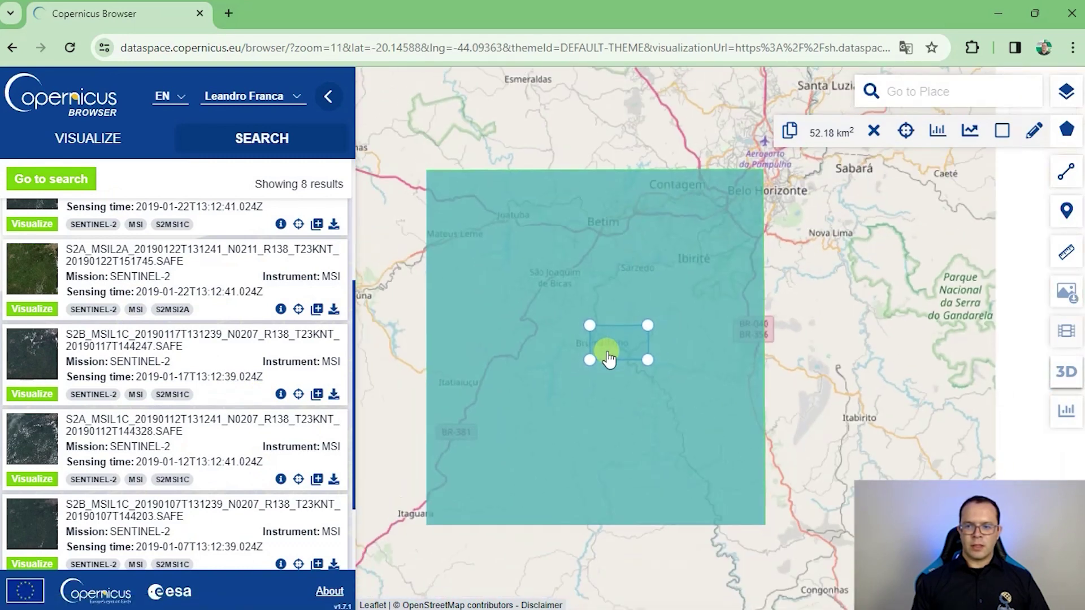
{"action": "scroll", "coordinate": [792, 282], "scroll_direction": "down", "scroll_amount": 2}
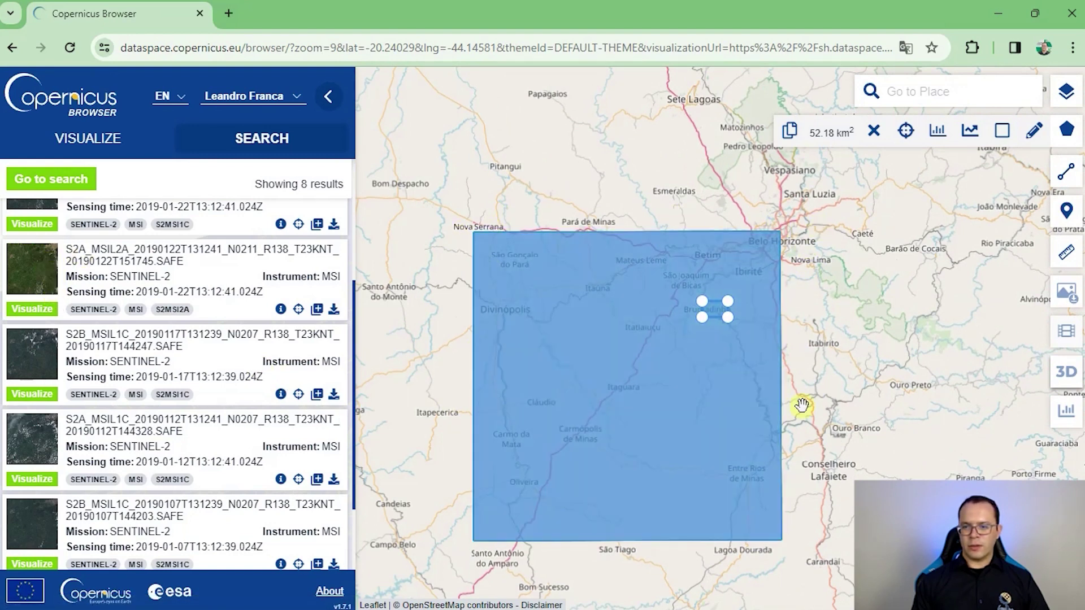
{"action": "scroll", "coordinate": [715, 308], "scroll_direction": "up", "scroll_amount": 2}
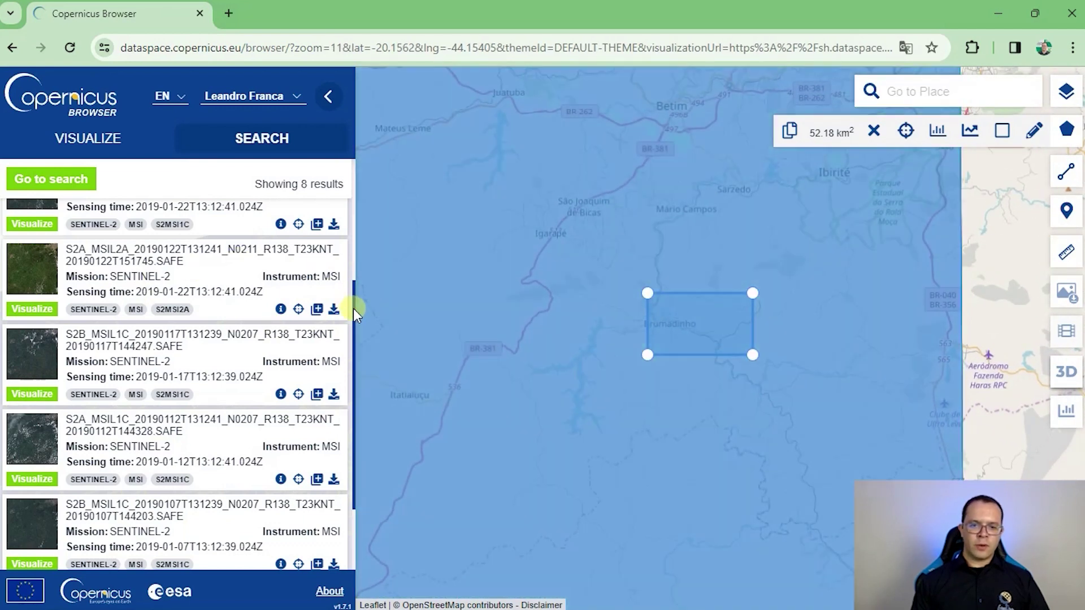
{"action": "left_click_drag", "start_coordinate": [353, 308], "coordinate": [348, 186]}
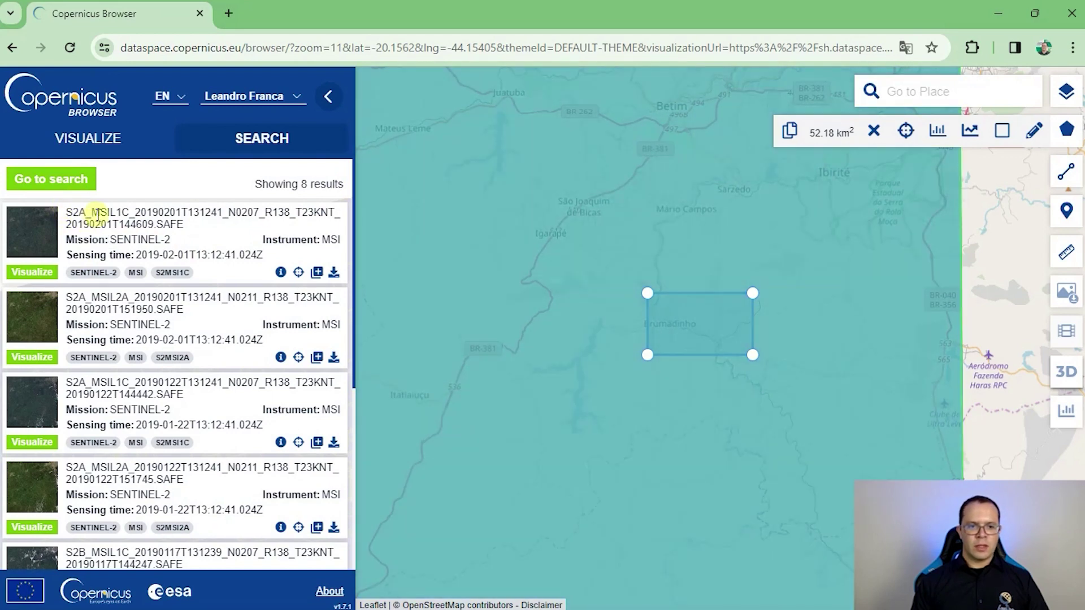
{"action": "scroll", "coordinate": [79, 314], "scroll_direction": "down", "scroll_amount": 4}
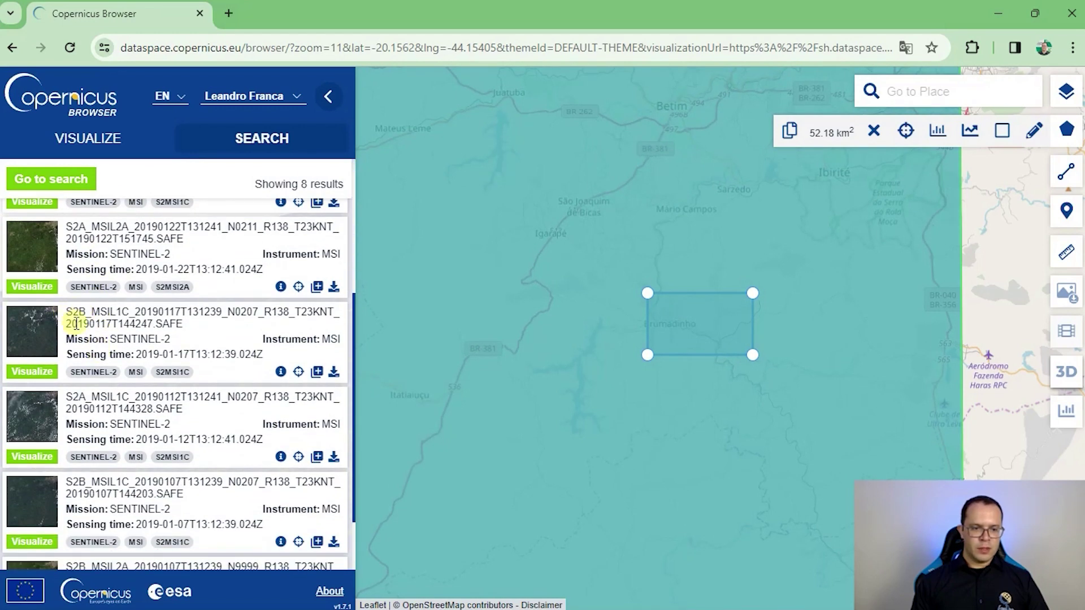
{"action": "scroll", "coordinate": [88, 316], "scroll_direction": "up", "scroll_amount": 3}
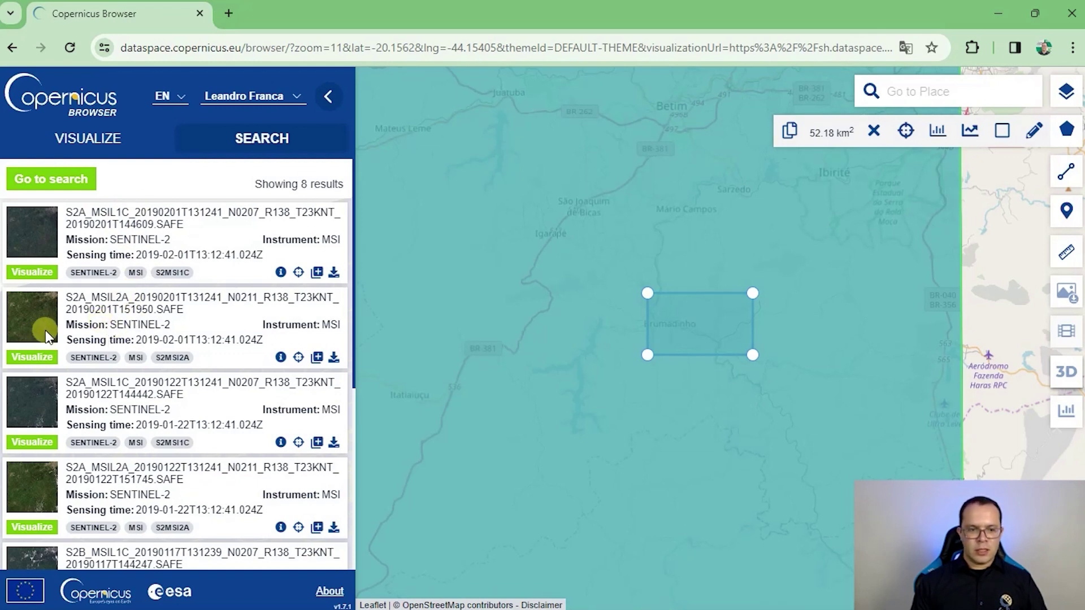
{"action": "scroll", "coordinate": [655, 386], "scroll_direction": "down", "scroll_amount": 2}
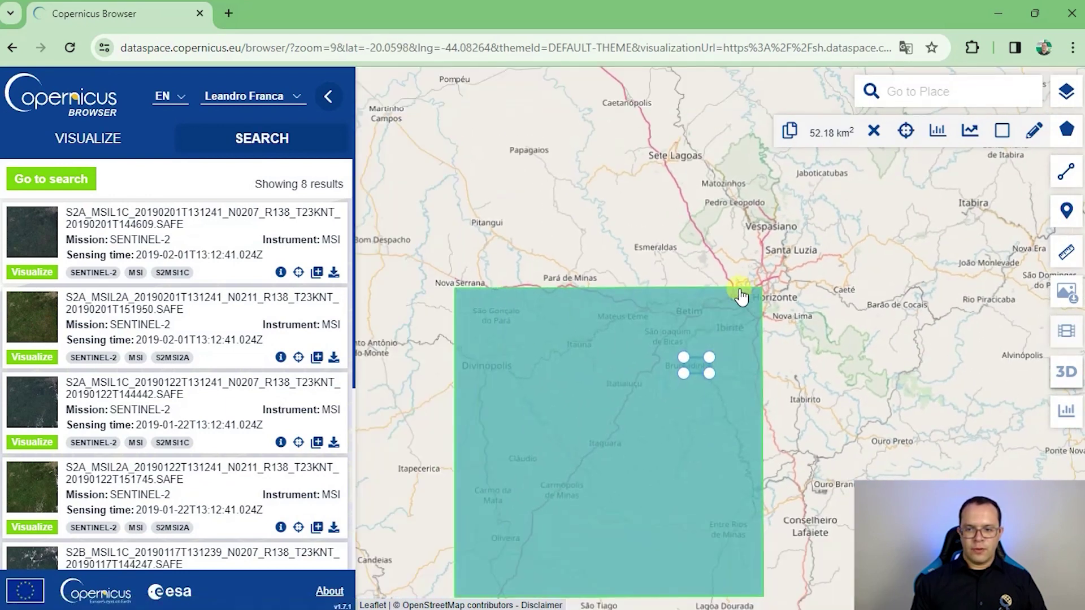
{"action": "left_click_drag", "start_coordinate": [812, 338], "coordinate": [799, 235]}
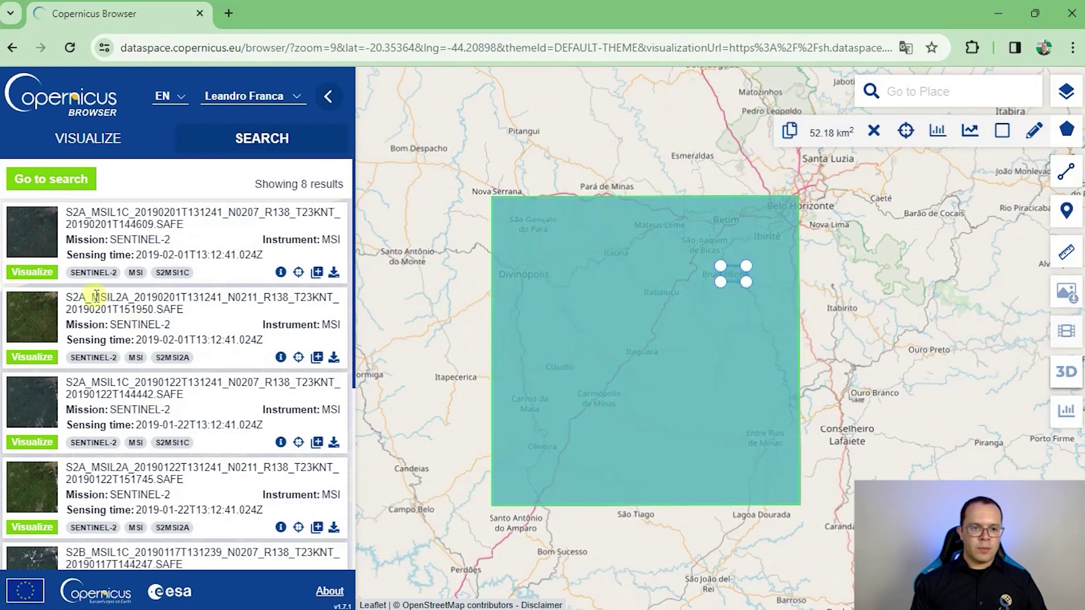
Step: Visualize the S2A MSIL2A product of 2019-02-01 on the map and return to the search results
{"action": "left_click", "coordinate": [34, 358]}
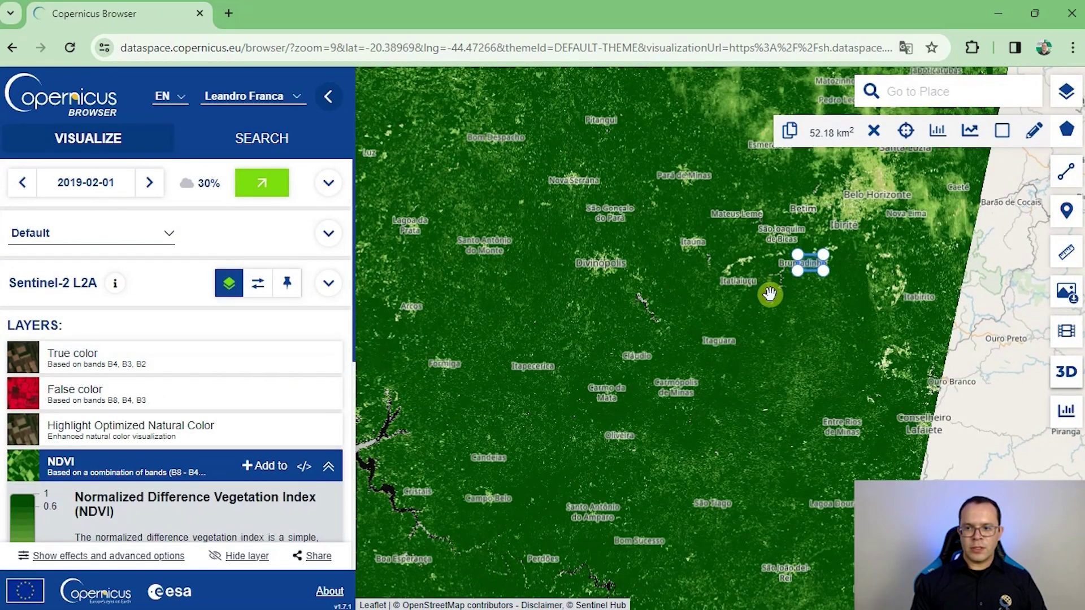
{"action": "scroll", "coordinate": [769, 292], "scroll_direction": "down", "scroll_amount": 1}
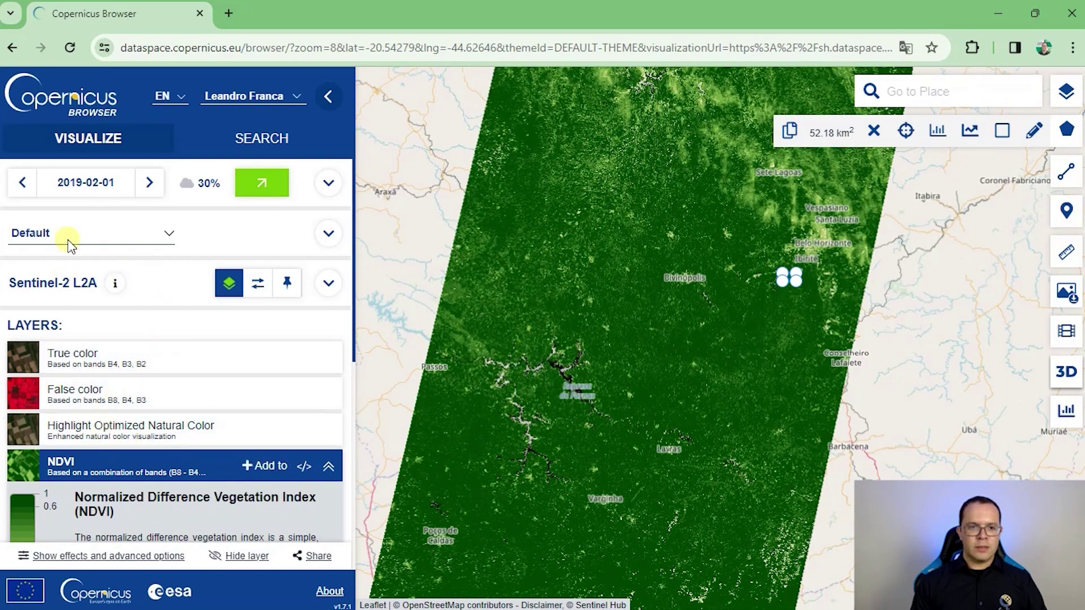
{"action": "left_click", "coordinate": [243, 137]}
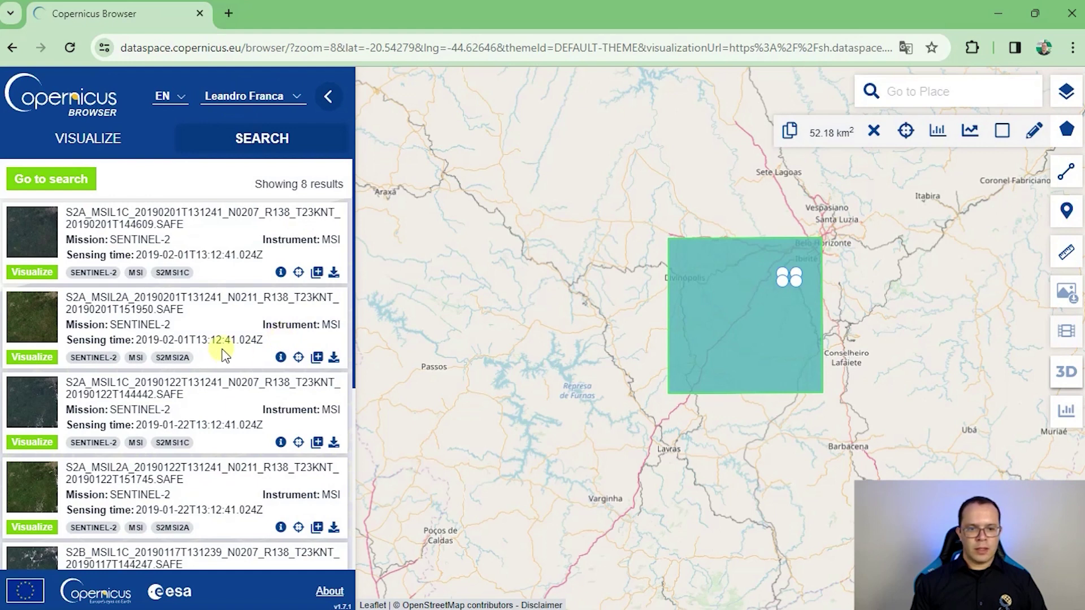
Step: Download the S2A MSIL2A product of 2019-02-01 and show the downloaded zip in its folder in File Explorer
{"action": "left_click", "coordinate": [334, 358]}
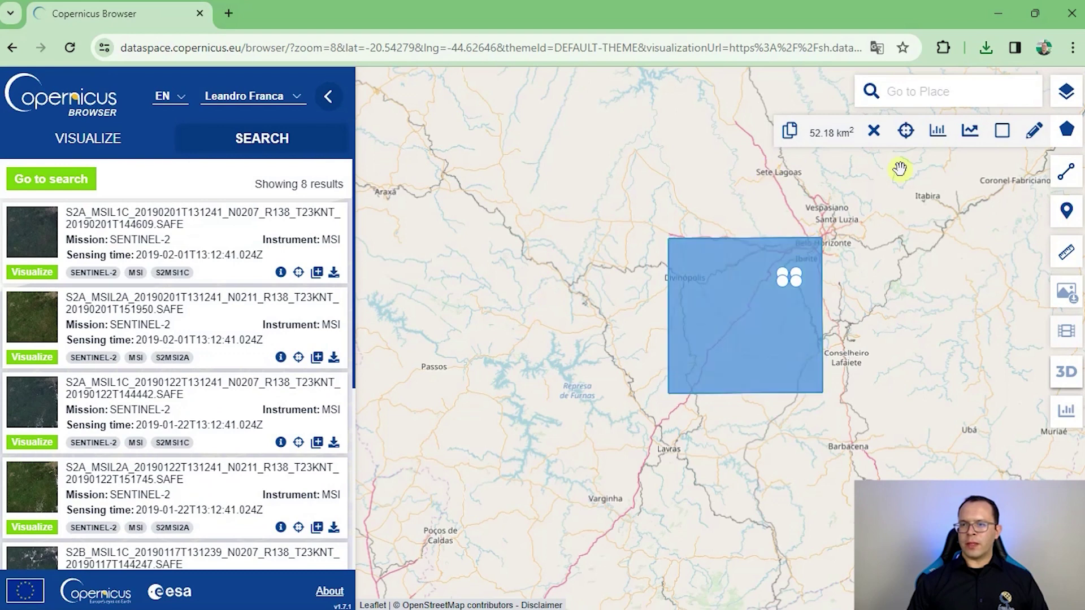
{"action": "left_click", "coordinate": [991, 49]}
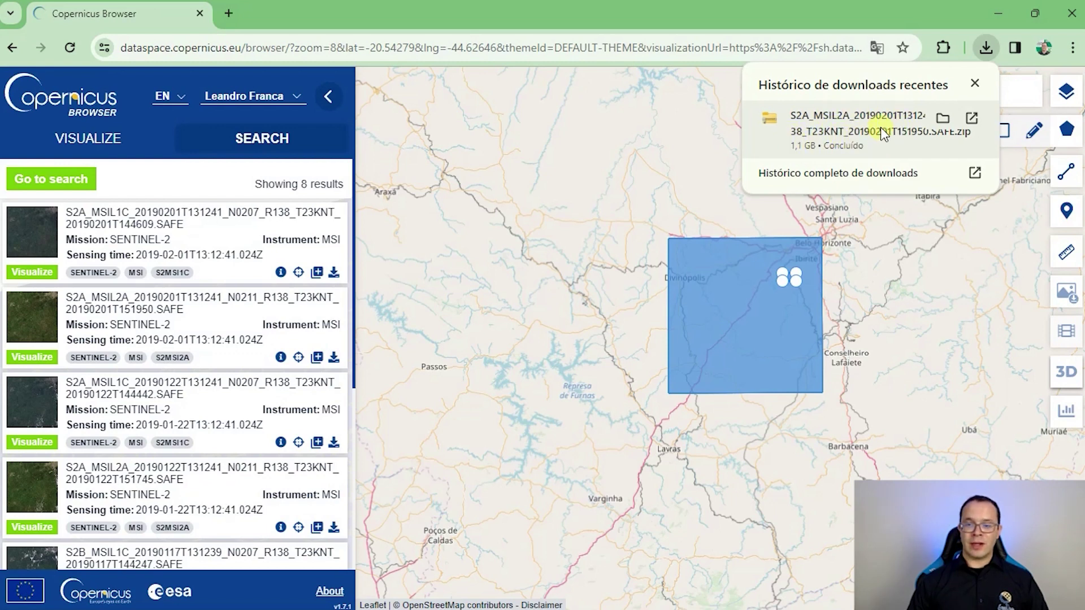
{"action": "left_click", "coordinate": [943, 118]}
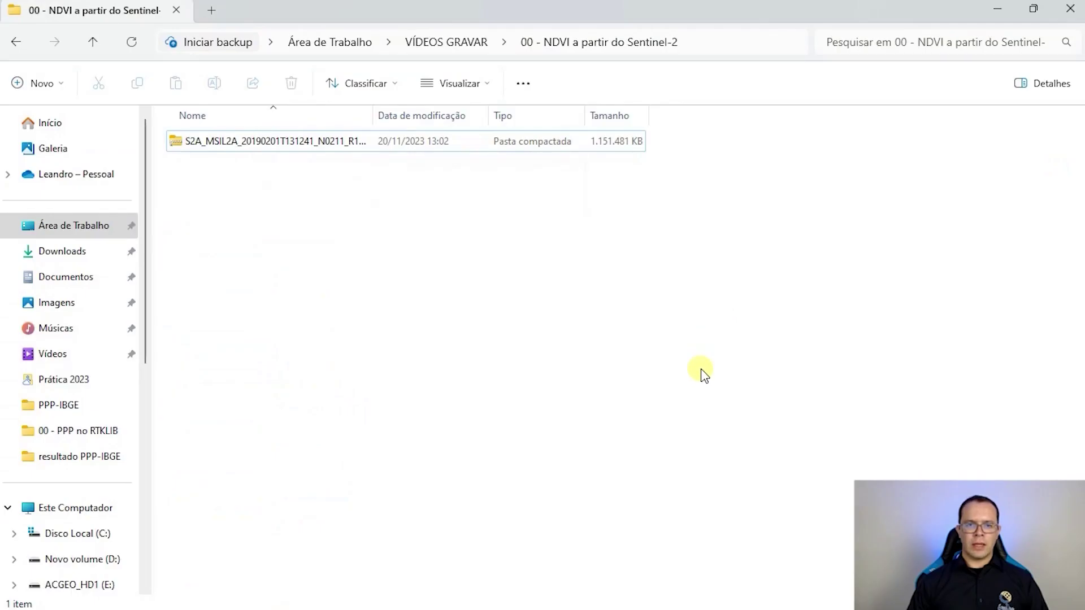
Step: Extract the S2A_MSIL2A_20190201T131241 zip into the current folder with WinRAR and open the extracted SAFE folder
{"action": "left_click", "coordinate": [274, 141]}
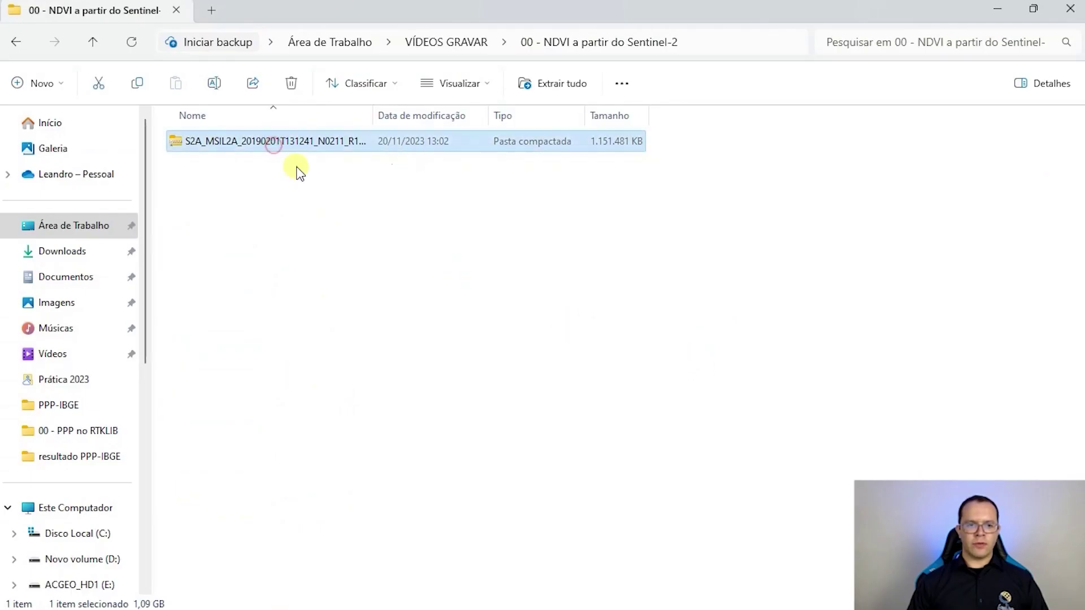
{"action": "right_click", "coordinate": [273, 141]}
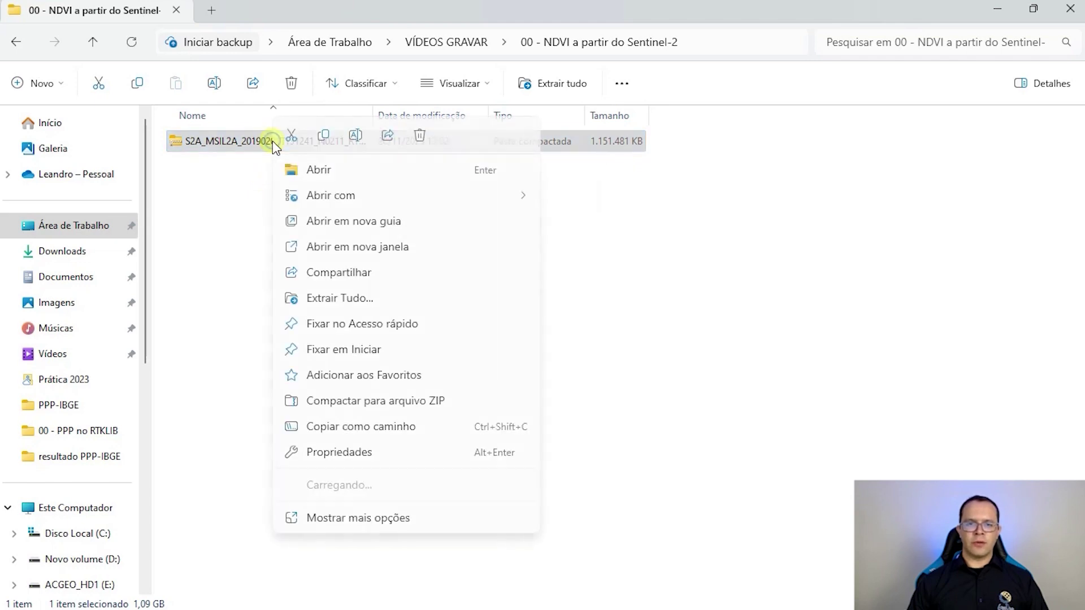
{"action": "mouse_move", "coordinate": [479, 485]}
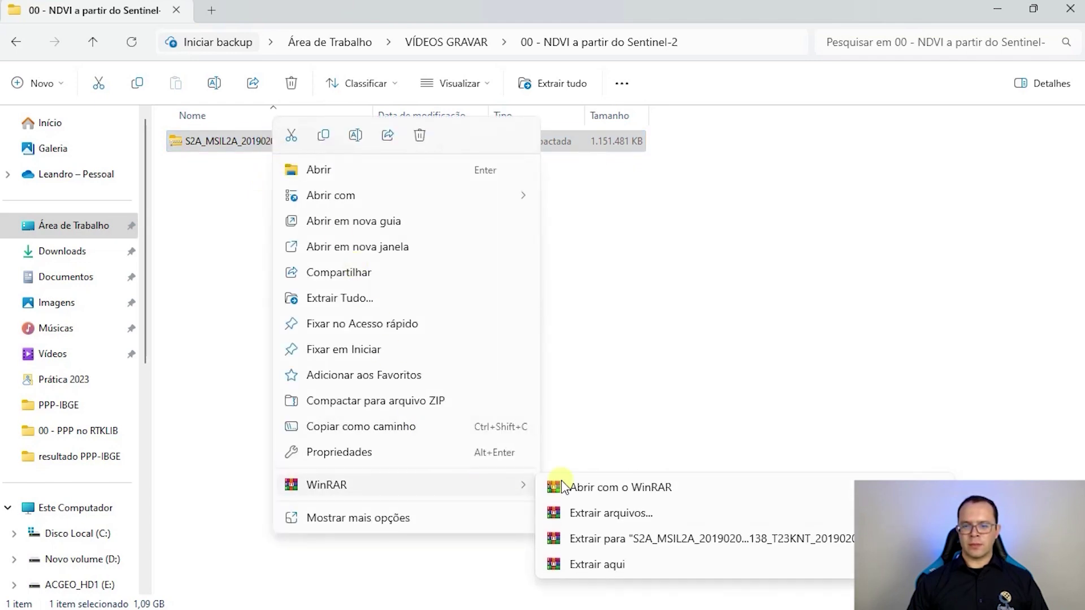
{"action": "left_click", "coordinate": [639, 565]}
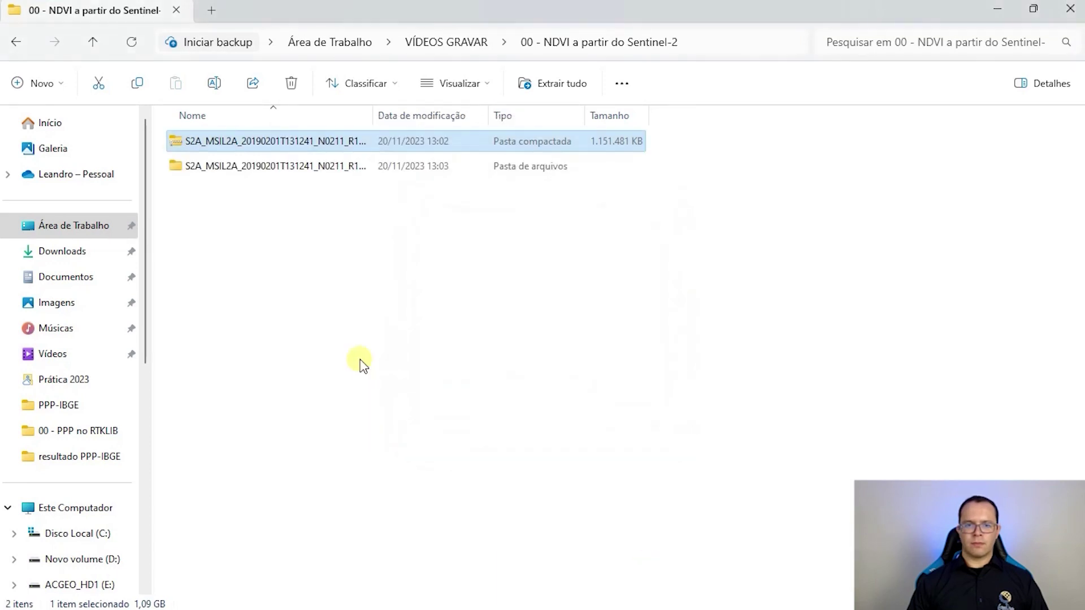
{"action": "left_click", "coordinate": [267, 170]}
{"action": "double_click", "coordinate": [294, 163]}
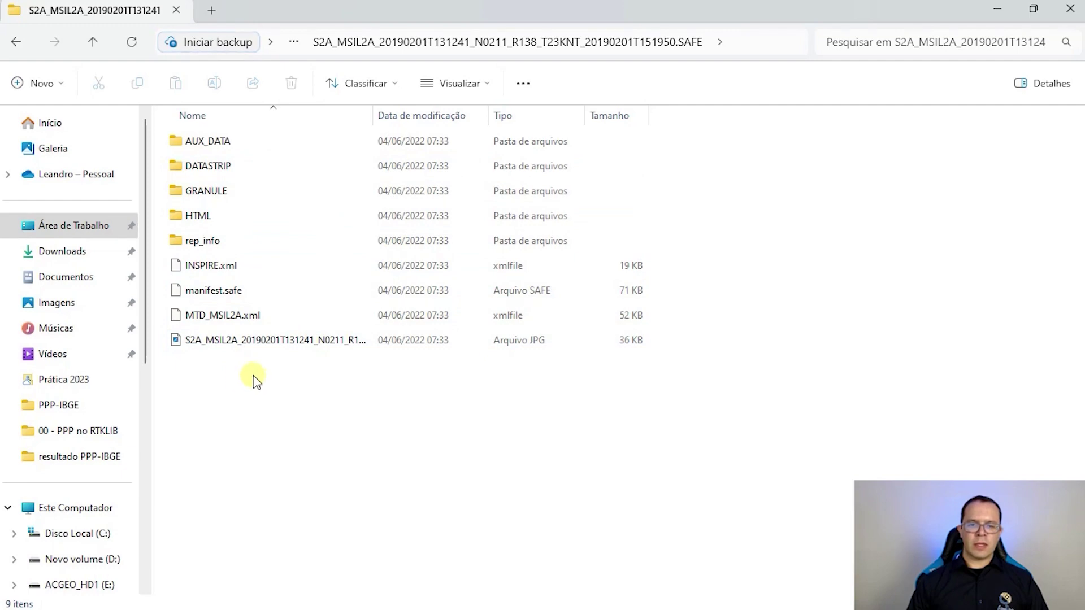
Step: View the product's quick-look JPG enlarged to the full screen and close the image viewer
{"action": "left_click", "coordinate": [245, 342]}
{"action": "double_click", "coordinate": [245, 342]}
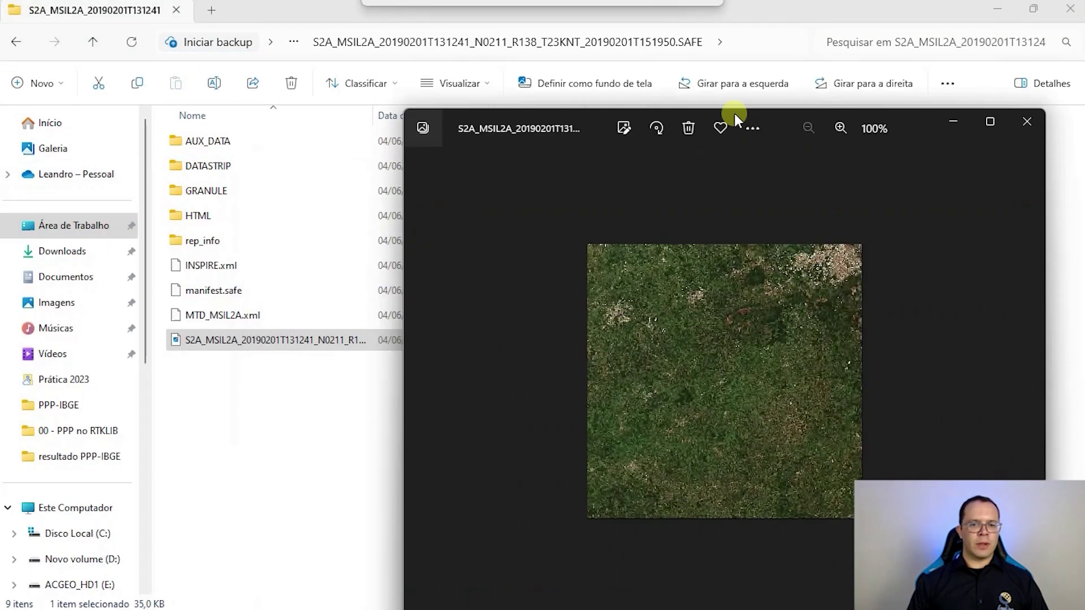
{"action": "left_click_drag", "start_coordinate": [735, 114], "coordinate": [746, 5]}
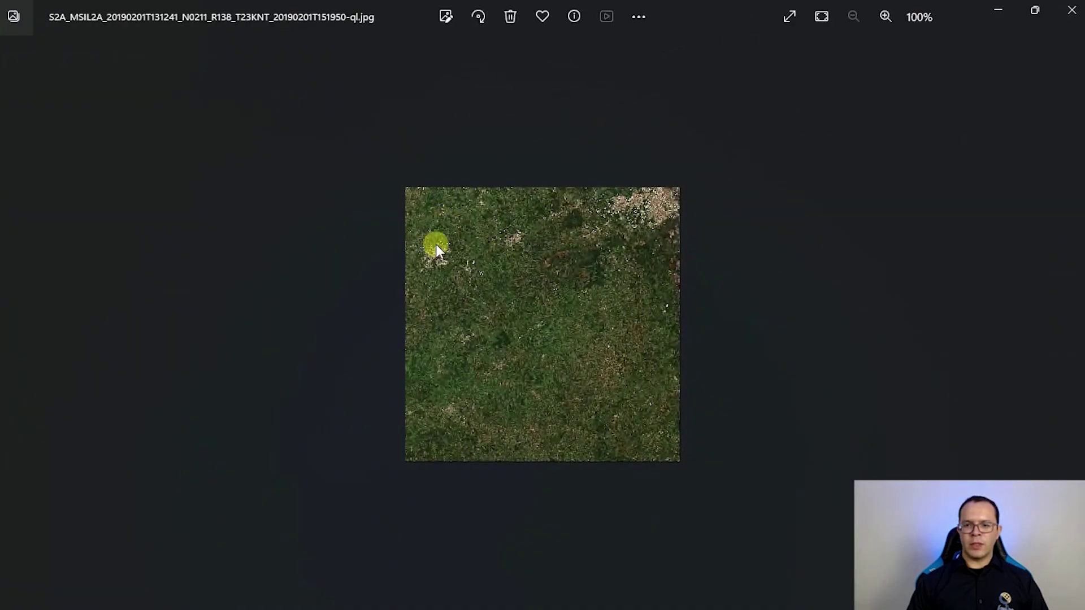
{"action": "left_click", "coordinate": [1072, 10]}
Step: Open the GRANULE folder, its L2A_T23KNT_A018868_20190201T131240 subfolder and the IMG_DATA folder inside it
{"action": "left_click", "coordinate": [227, 190]}
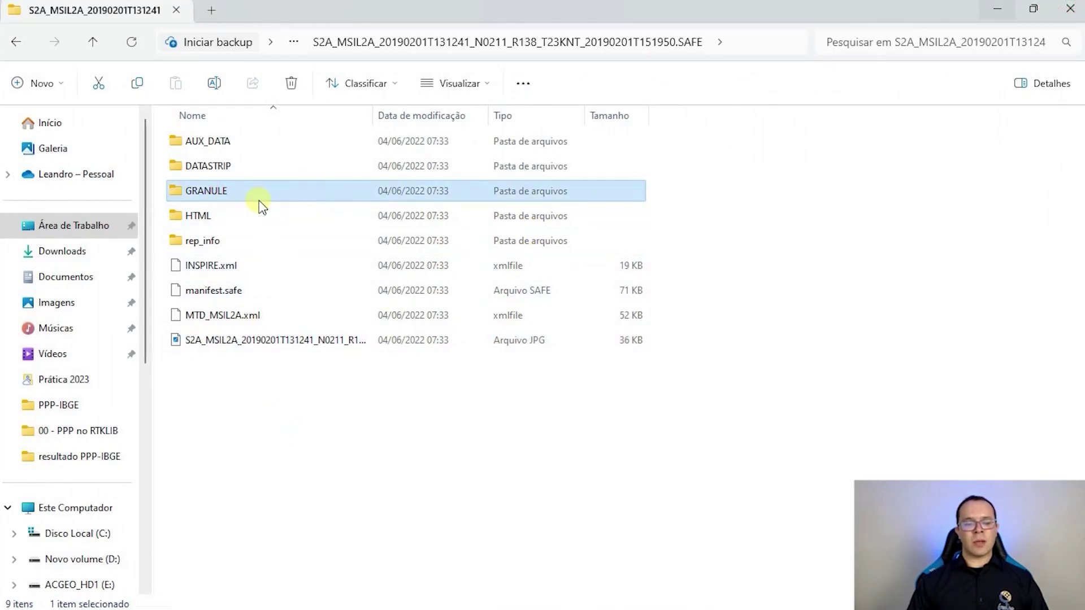
{"action": "mouse_move", "coordinate": [262, 204]}
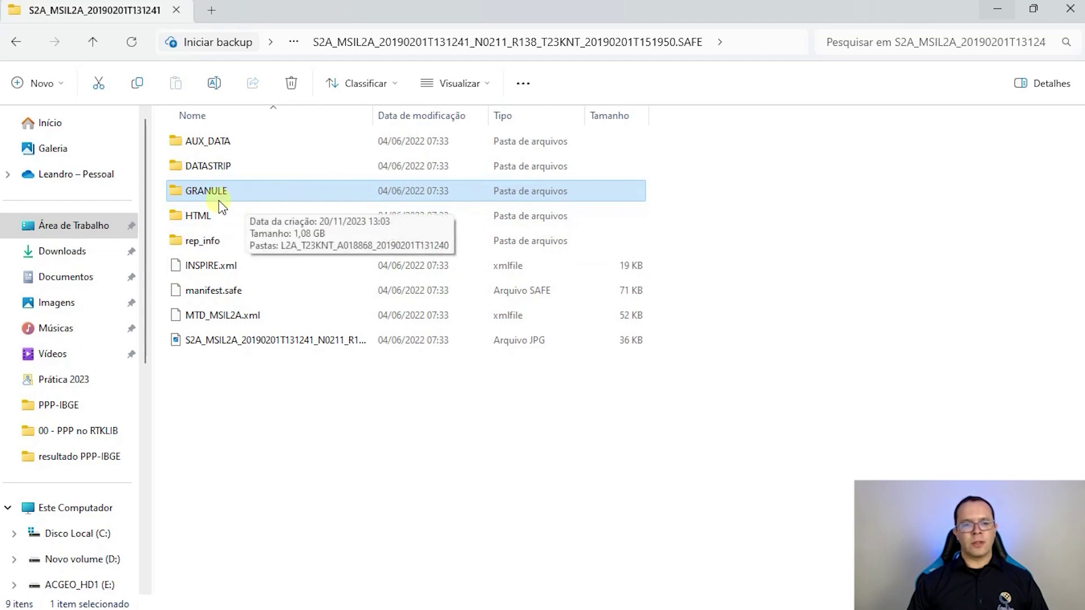
{"action": "double_click", "coordinate": [217, 192]}
{"action": "left_click", "coordinate": [247, 141]}
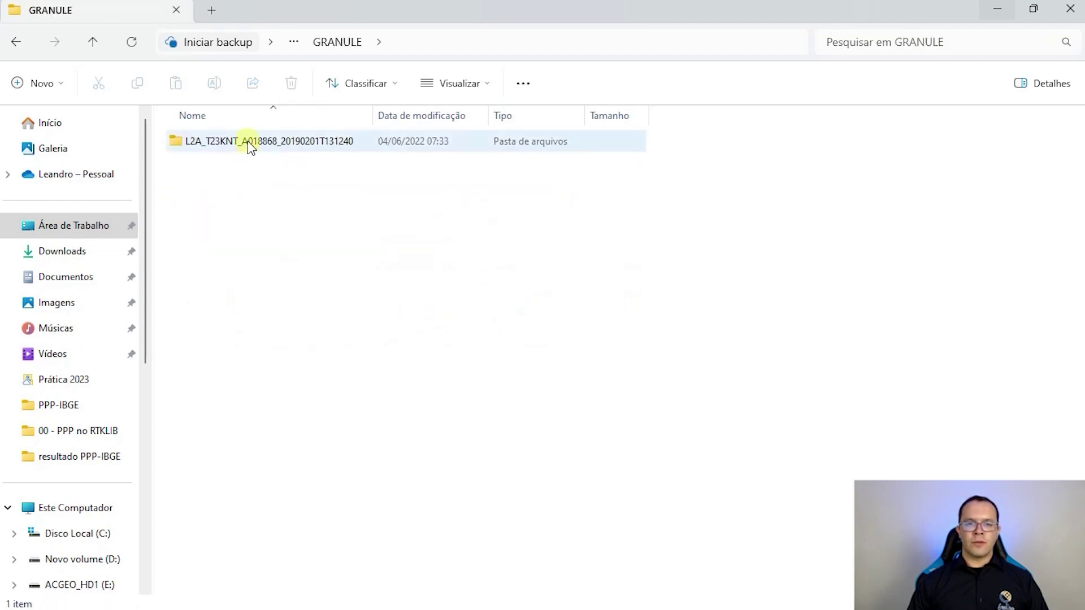
{"action": "double_click", "coordinate": [265, 142]}
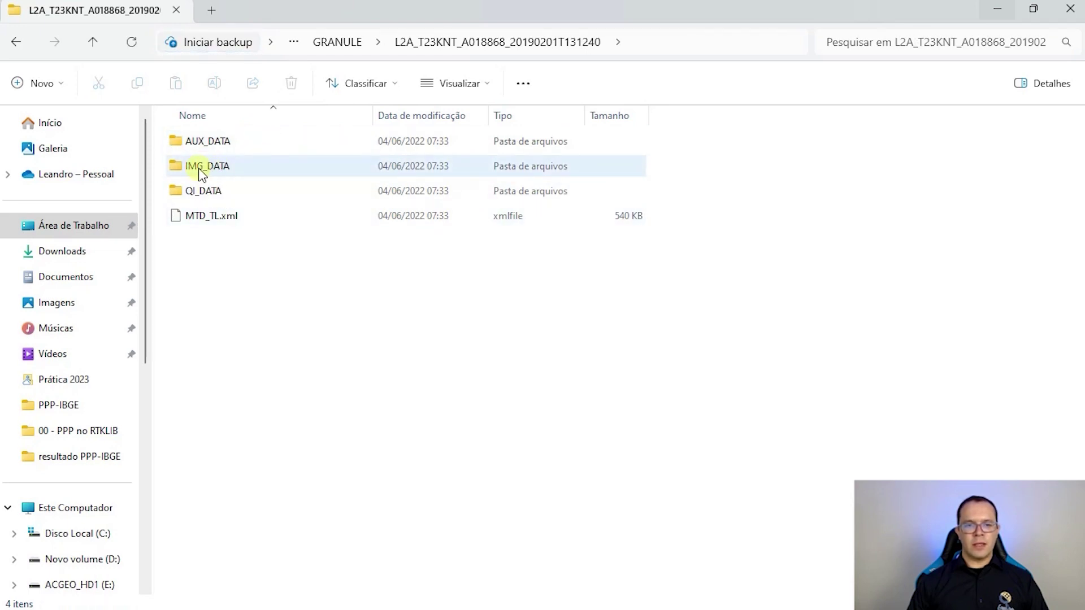
{"action": "double_click", "coordinate": [221, 167]}
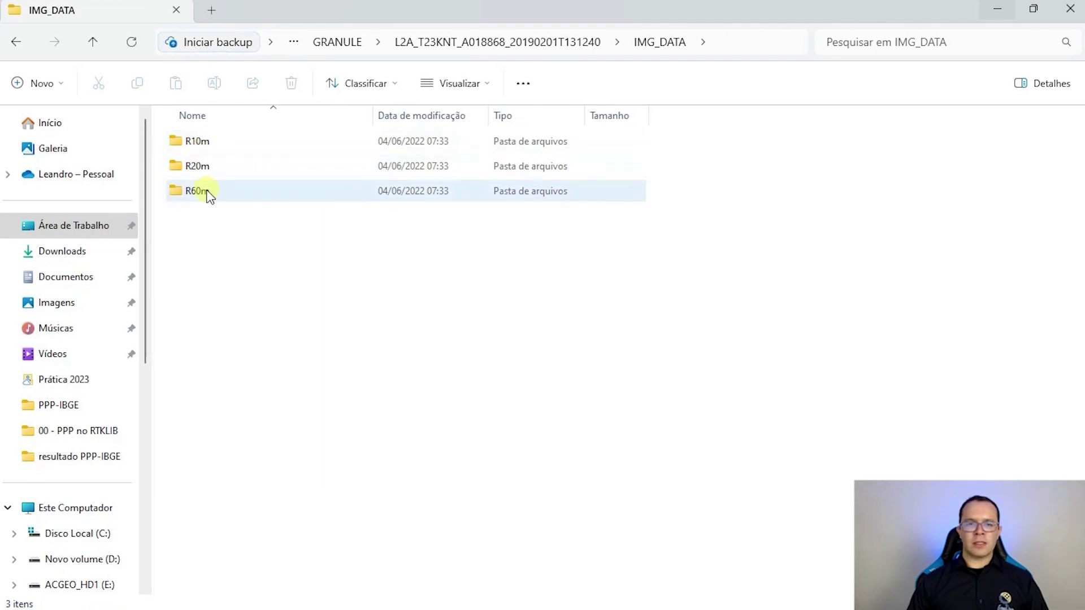
Step: Look over the R10m, R20m and R60m folders, open R10m and widen its file name column
{"action": "left_click", "coordinate": [214, 142]}
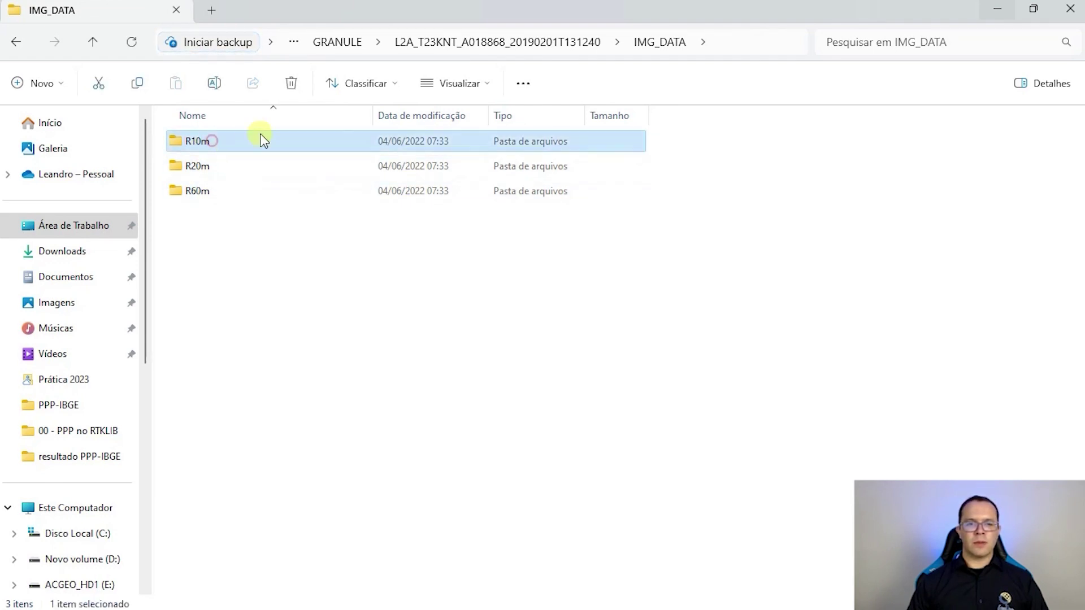
{"action": "left_click", "coordinate": [222, 165]}
{"action": "left_click", "coordinate": [223, 187]}
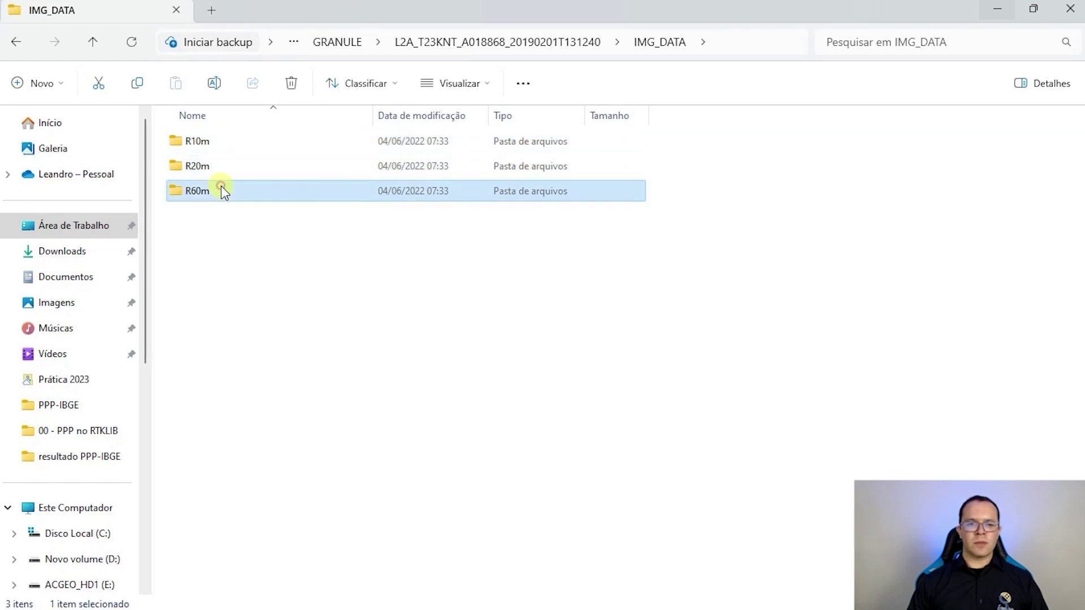
{"action": "double_click", "coordinate": [238, 143]}
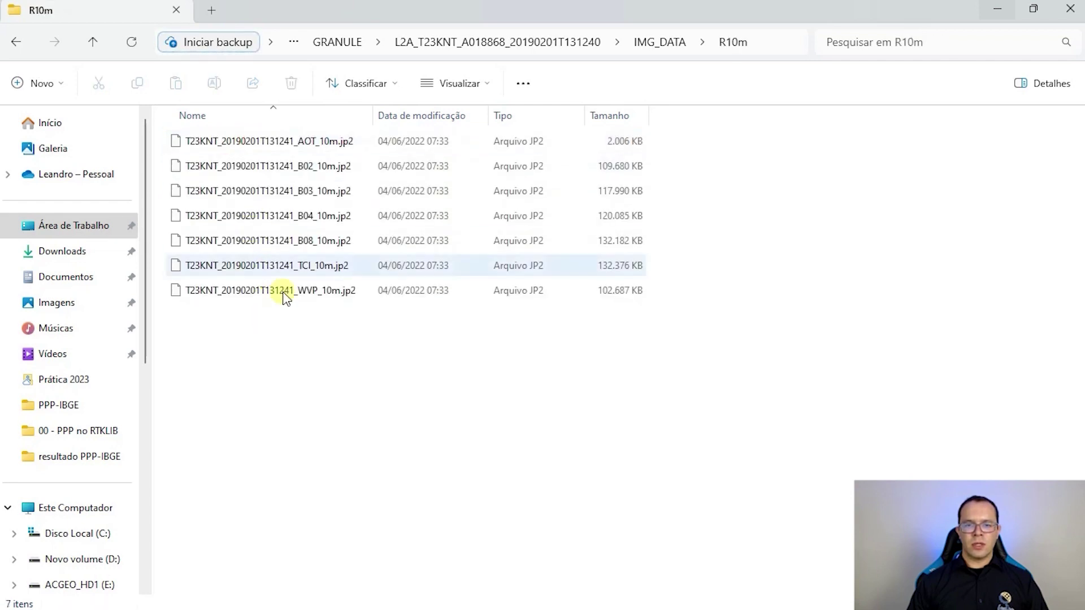
{"action": "left_click_drag", "start_coordinate": [373, 121], "coordinate": [402, 119]}
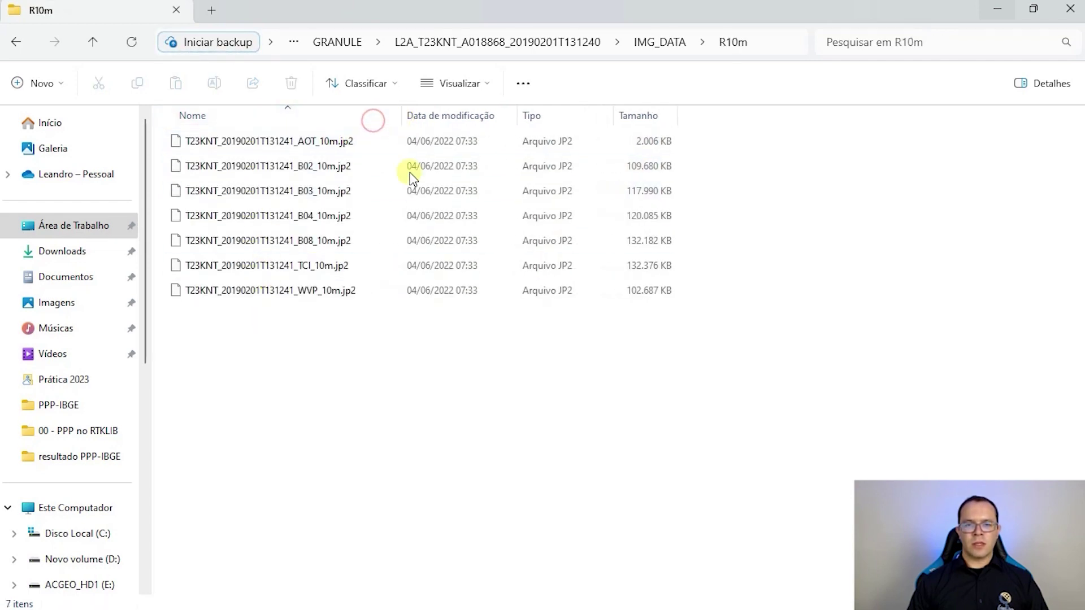
Step: Examine the 10 m band files B02, B03, B04 and B08 in the R10m folder
{"action": "left_click", "coordinate": [436, 293]}
{"action": "left_click", "coordinate": [269, 172]}
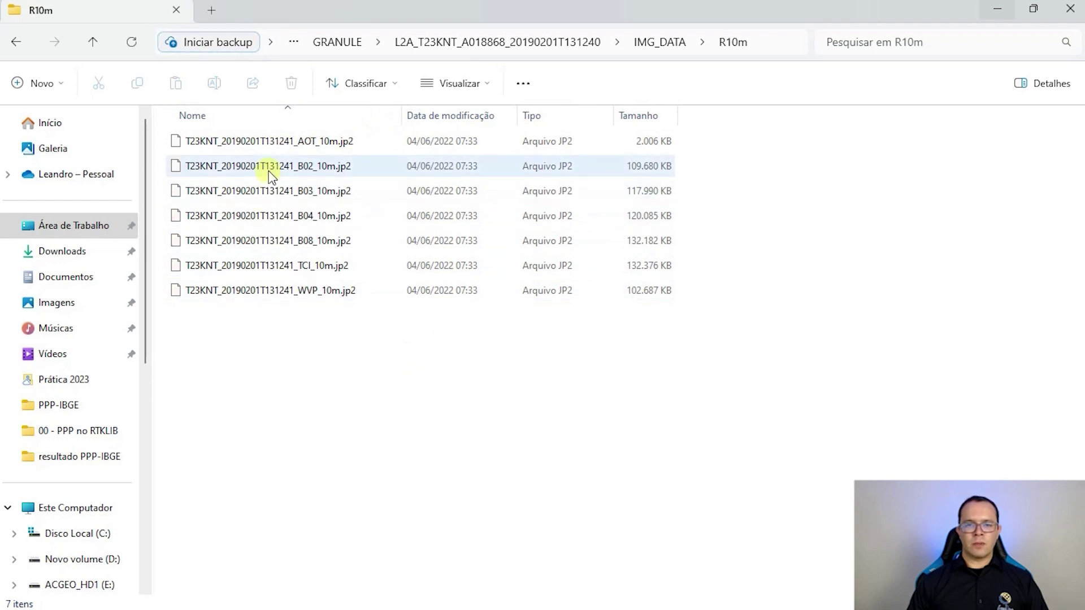
{"action": "left_click", "coordinate": [289, 193]}
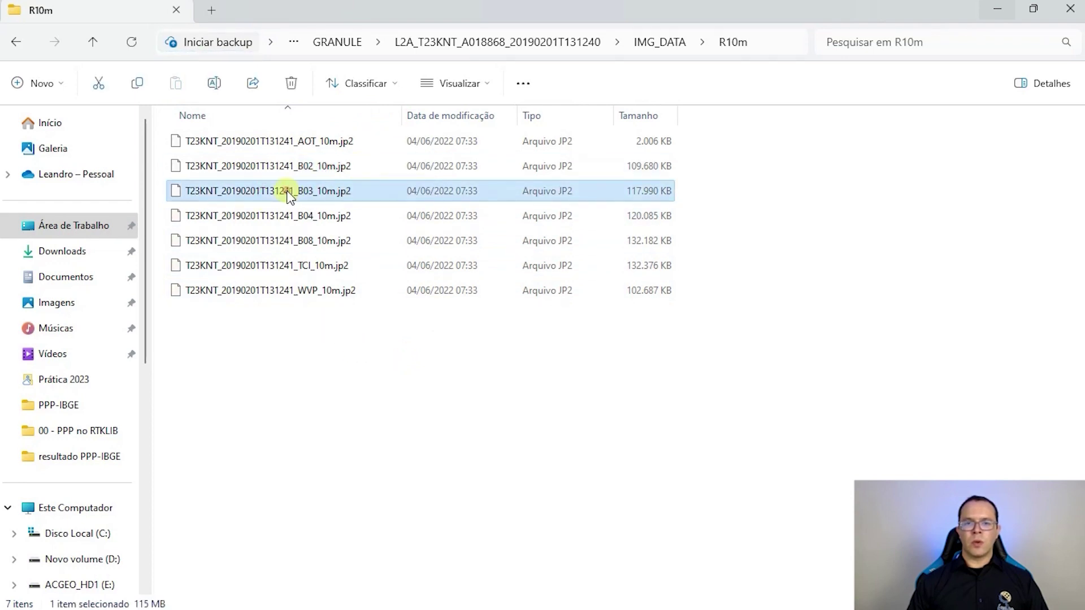
{"action": "left_click", "coordinate": [308, 218]}
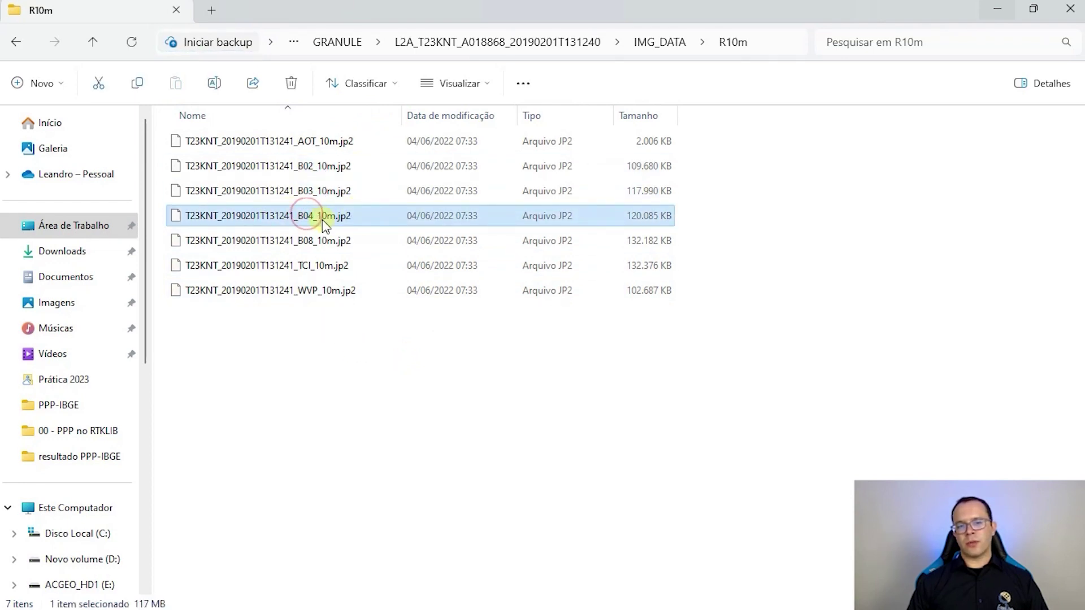
{"action": "left_click", "coordinate": [310, 240]}
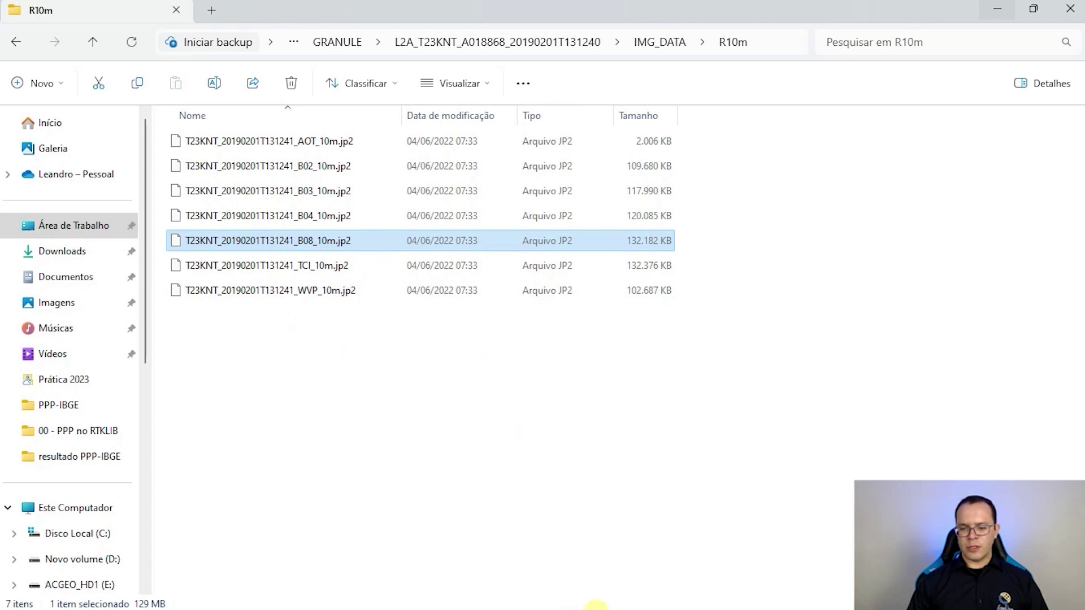
{"action": "left_click", "coordinate": [596, 605]}
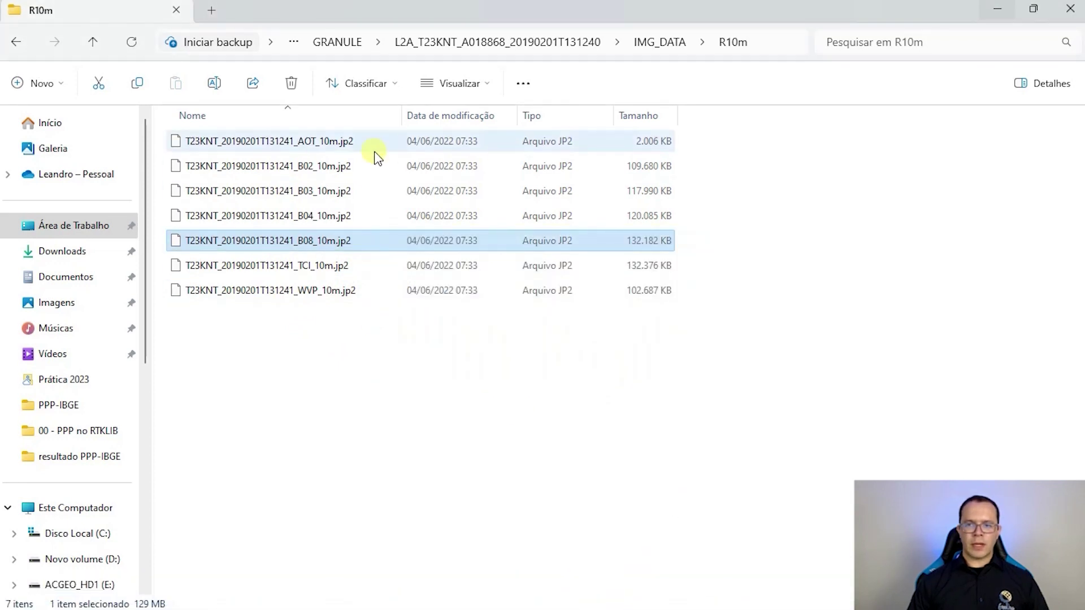
Step: Load the B02, B03, B04 and B08 10 m band files into the QGIS project and collapse their layer legends
{"action": "left_click", "coordinate": [318, 173], "text": "shift"}
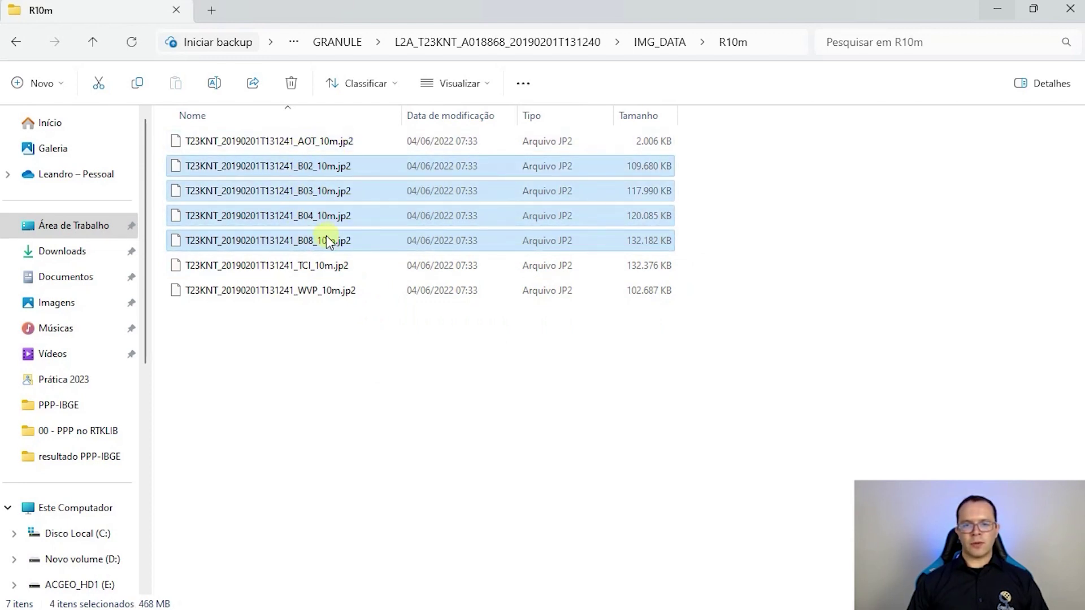
{"action": "left_click_drag", "start_coordinate": [327, 238], "coordinate": [576, 392]}
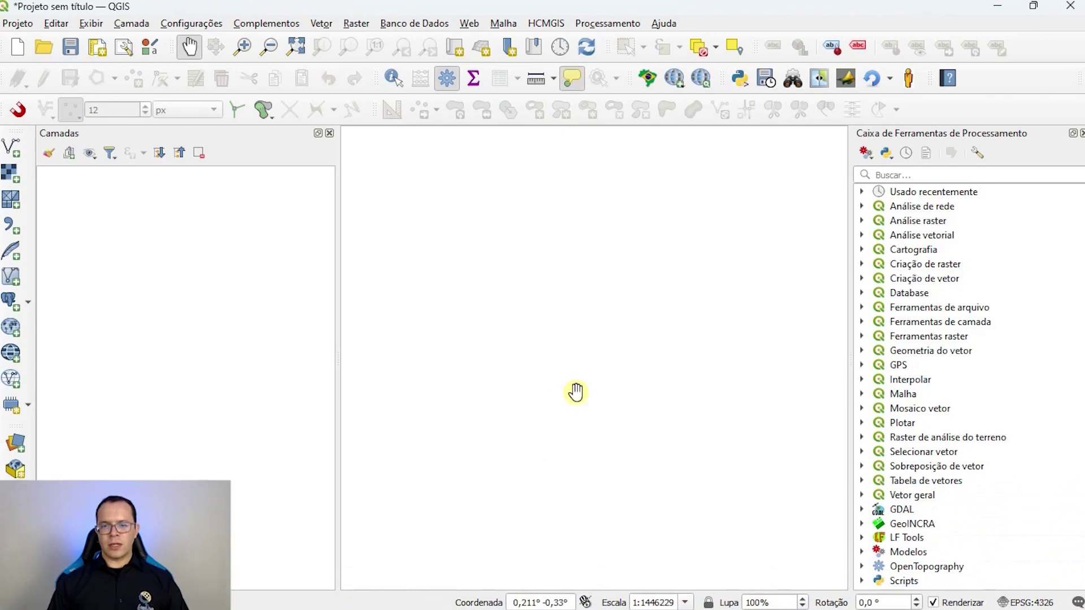
{"action": "left_click_drag", "start_coordinate": [338, 357], "coordinate": [286, 351]}
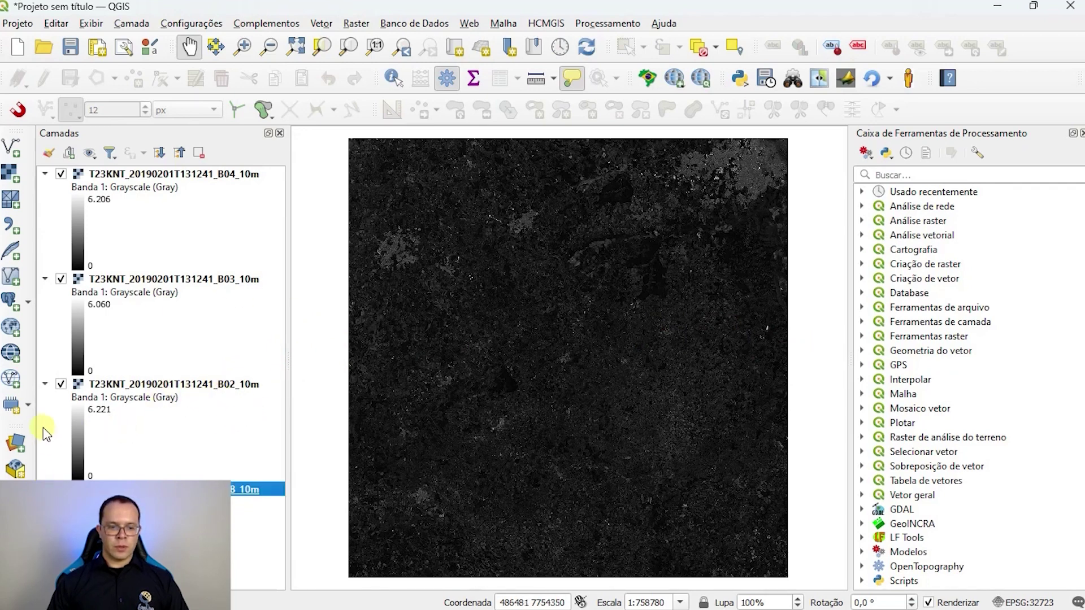
{"action": "left_click", "coordinate": [44, 384]}
{"action": "left_click", "coordinate": [44, 279]}
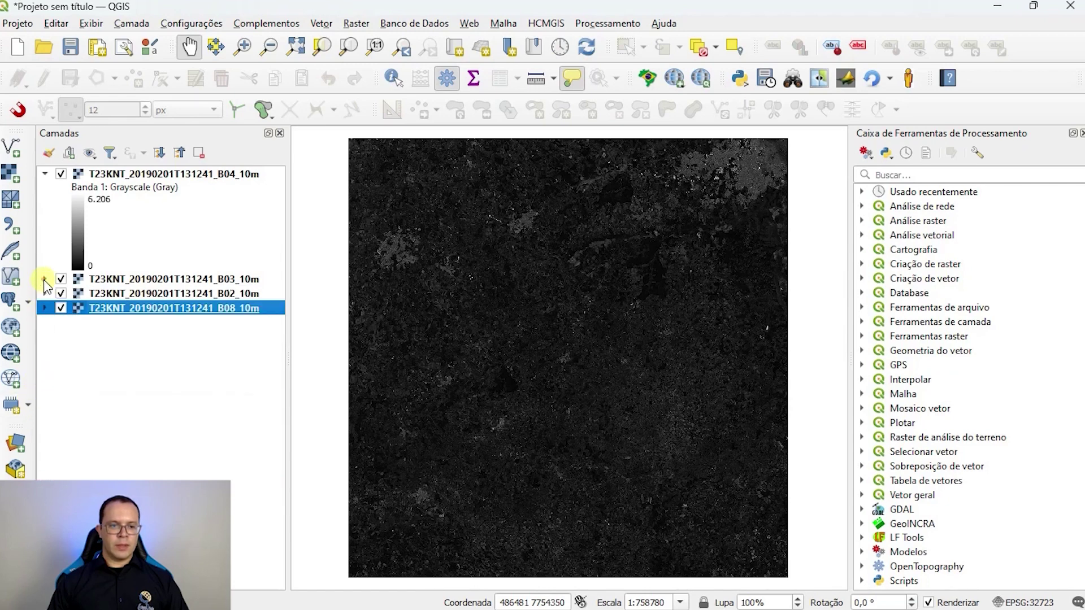
{"action": "left_click", "coordinate": [45, 174]}
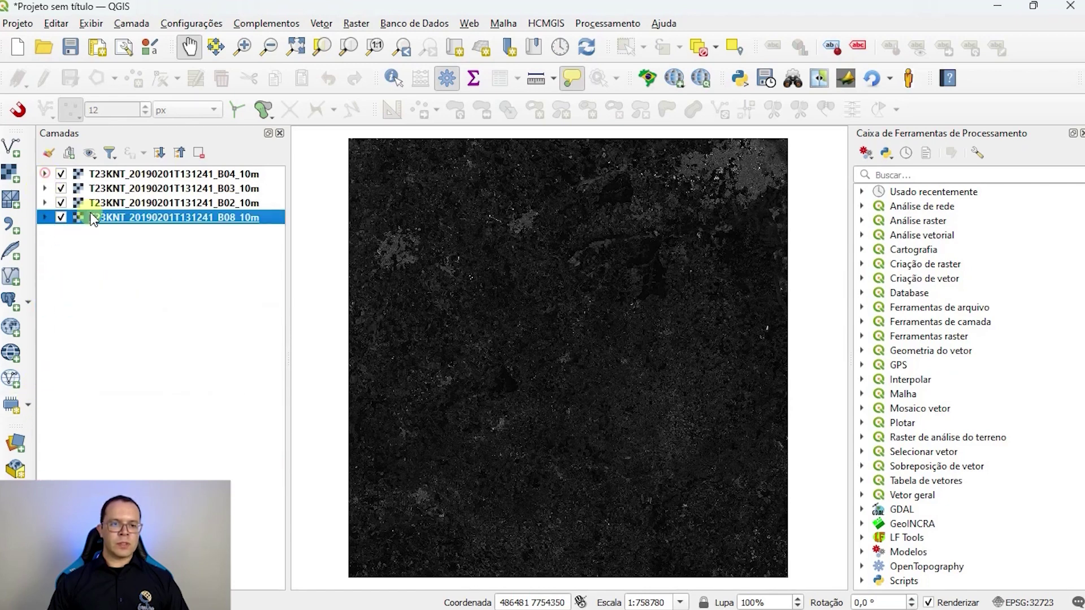
Step: Expand the legends of the B04, B03 and B02 layers to examine their grayscale value ranges
{"action": "left_click", "coordinate": [189, 174]}
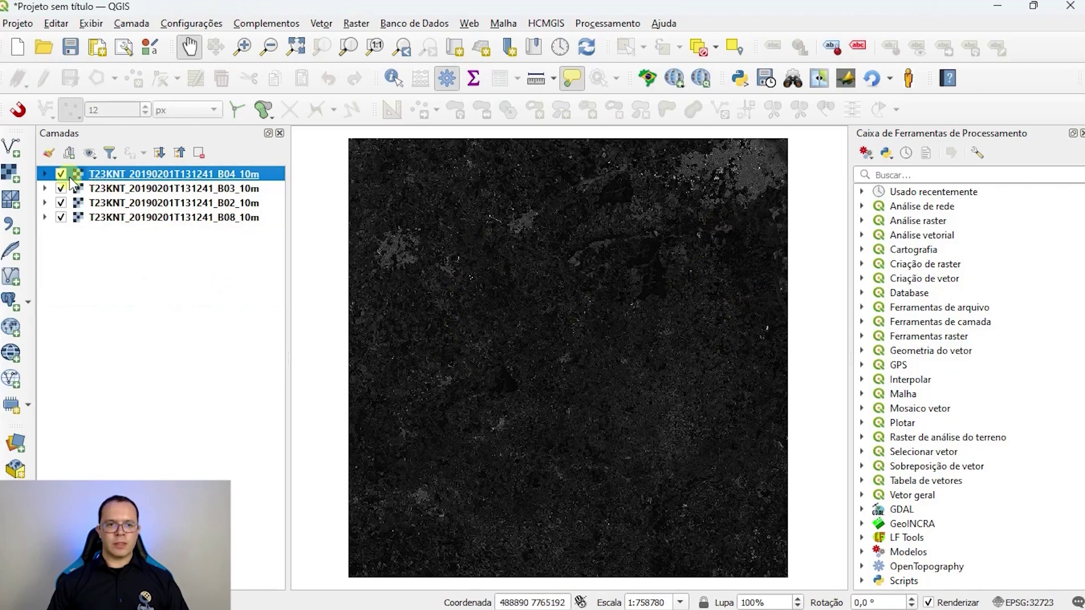
{"action": "left_click", "coordinate": [45, 174]}
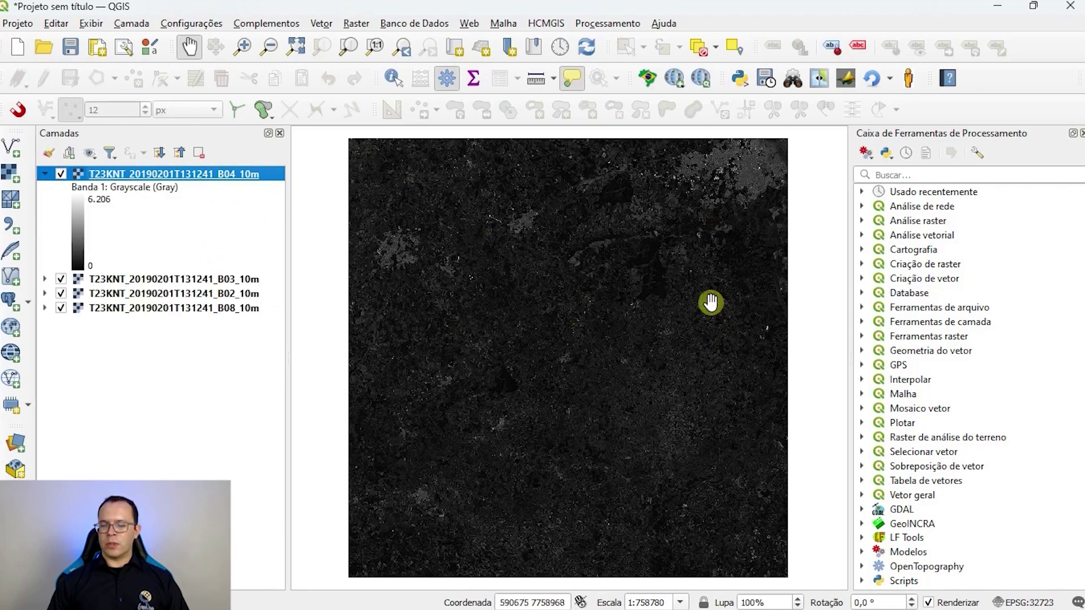
{"action": "scroll", "coordinate": [710, 300], "scroll_direction": "down", "scroll_amount": 1}
{"action": "scroll", "coordinate": [683, 318], "scroll_direction": "up", "scroll_amount": 1}
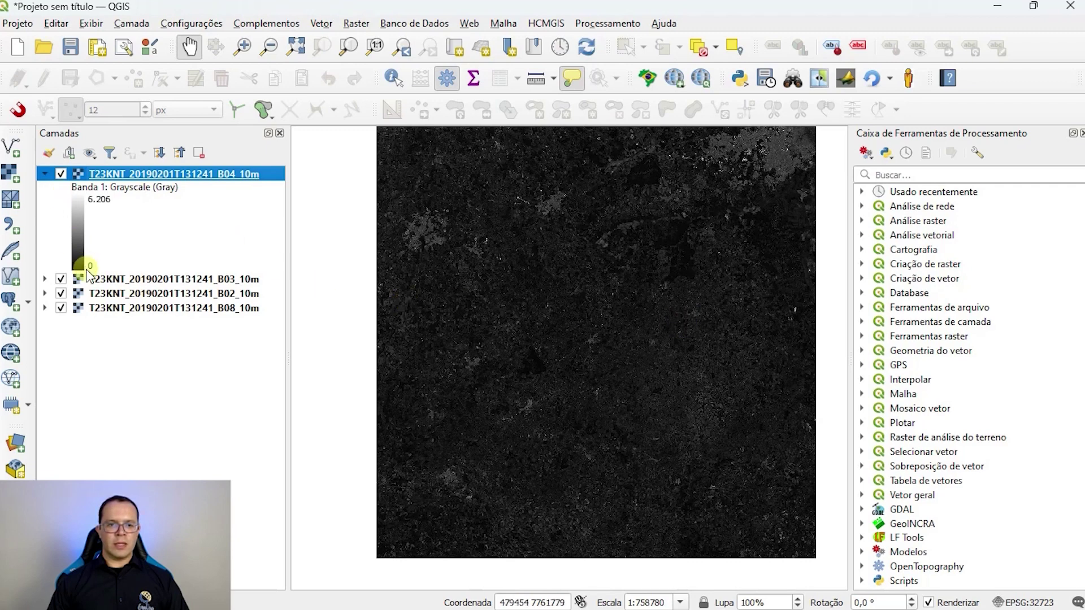
{"action": "left_click", "coordinate": [44, 279]}
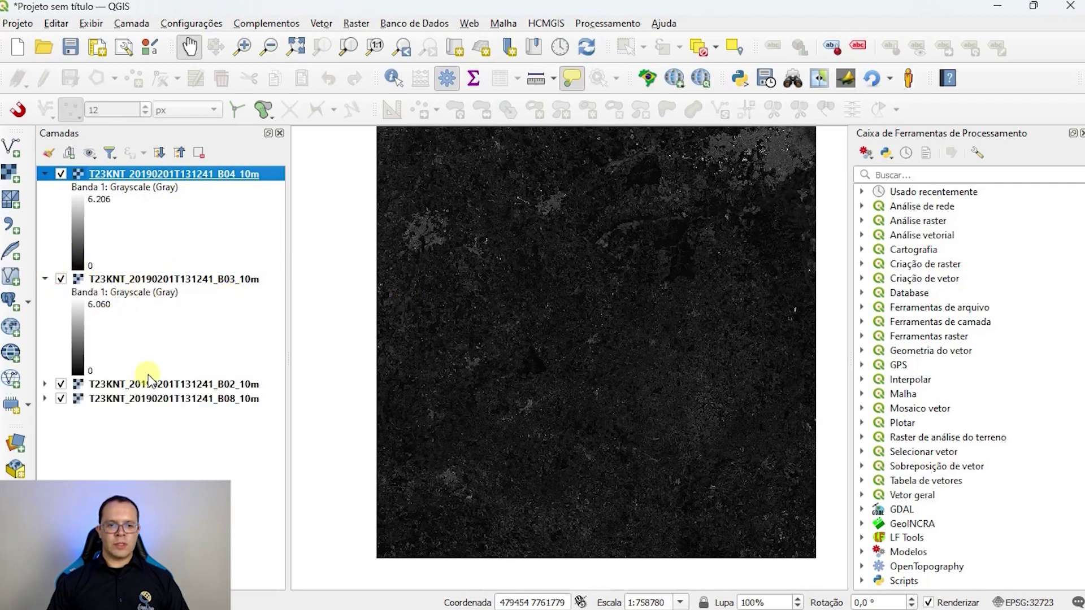
{"action": "left_click", "coordinate": [44, 384]}
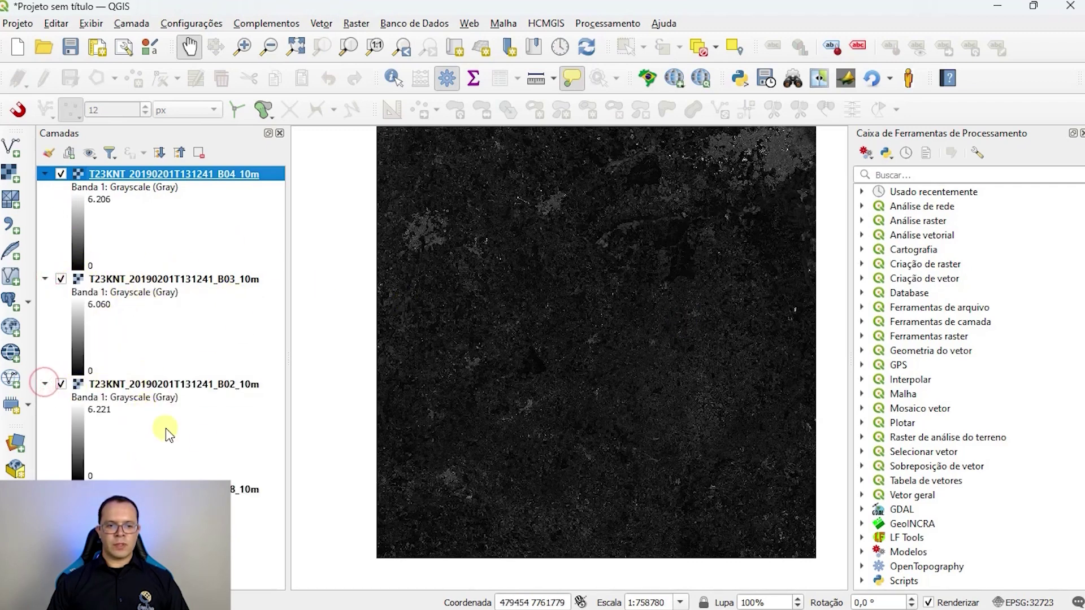
Step: Examine the B04 layer's properties information, including its pixel size and coordinate reference system, and close the properties
{"action": "double_click", "coordinate": [130, 175]}
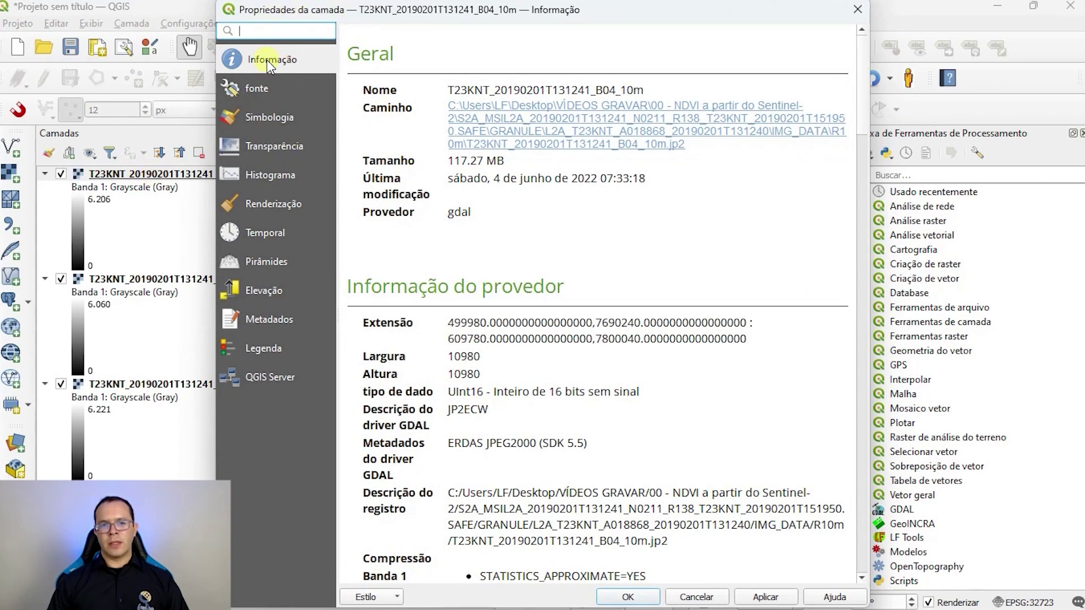
{"action": "left_click", "coordinate": [287, 117]}
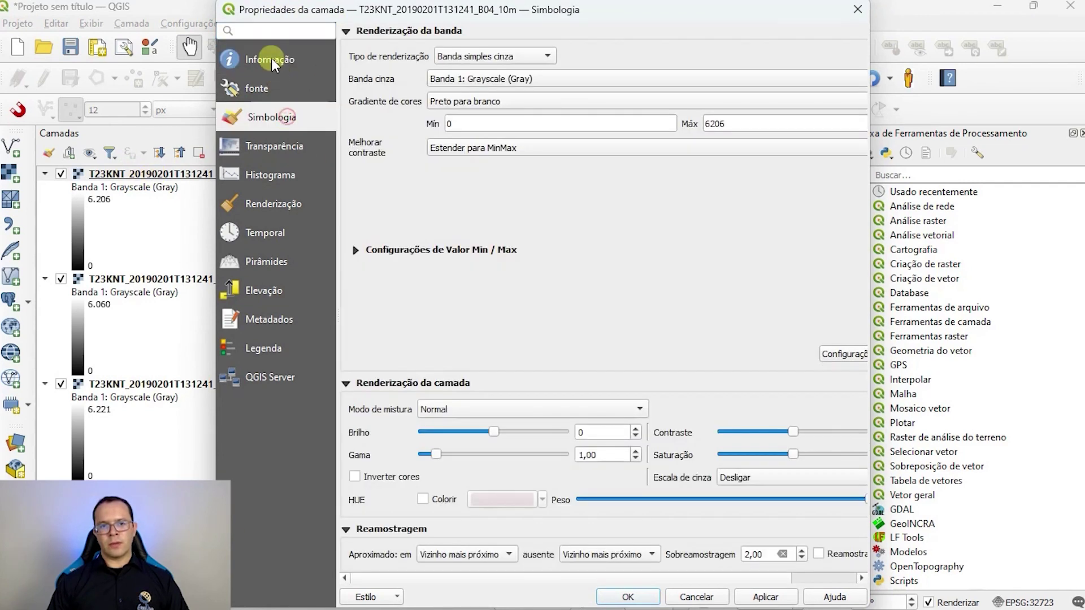
{"action": "left_click", "coordinate": [271, 59]}
{"action": "scroll", "coordinate": [435, 255], "scroll_direction": "down", "scroll_amount": 5}
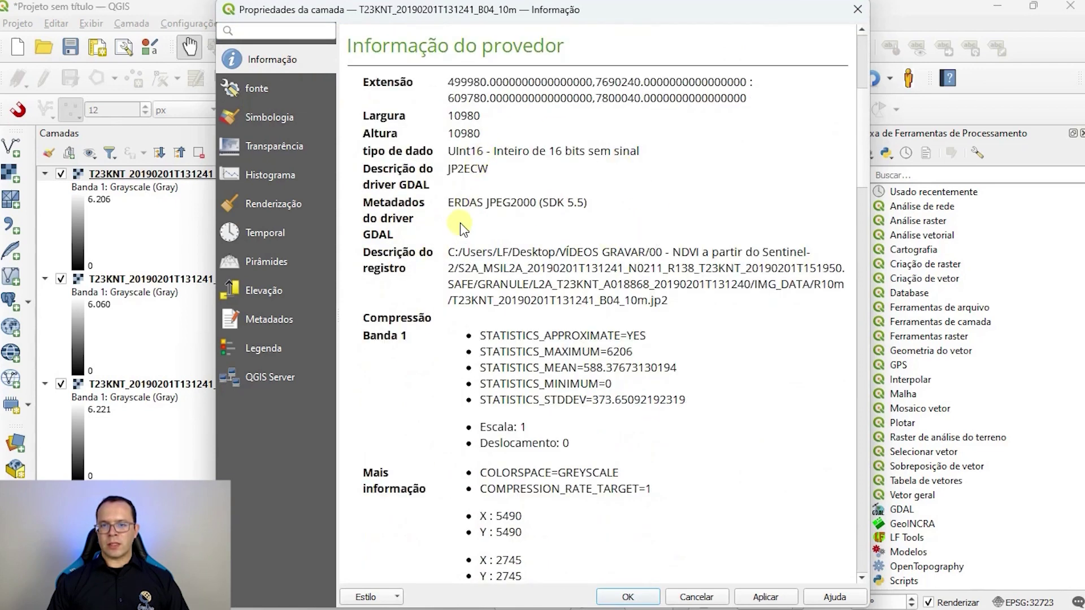
{"action": "scroll", "coordinate": [460, 223], "scroll_direction": "down", "scroll_amount": 10}
{"action": "scroll", "coordinate": [509, 271], "scroll_direction": "up", "scroll_amount": 3}
{"action": "double_click", "coordinate": [473, 334]}
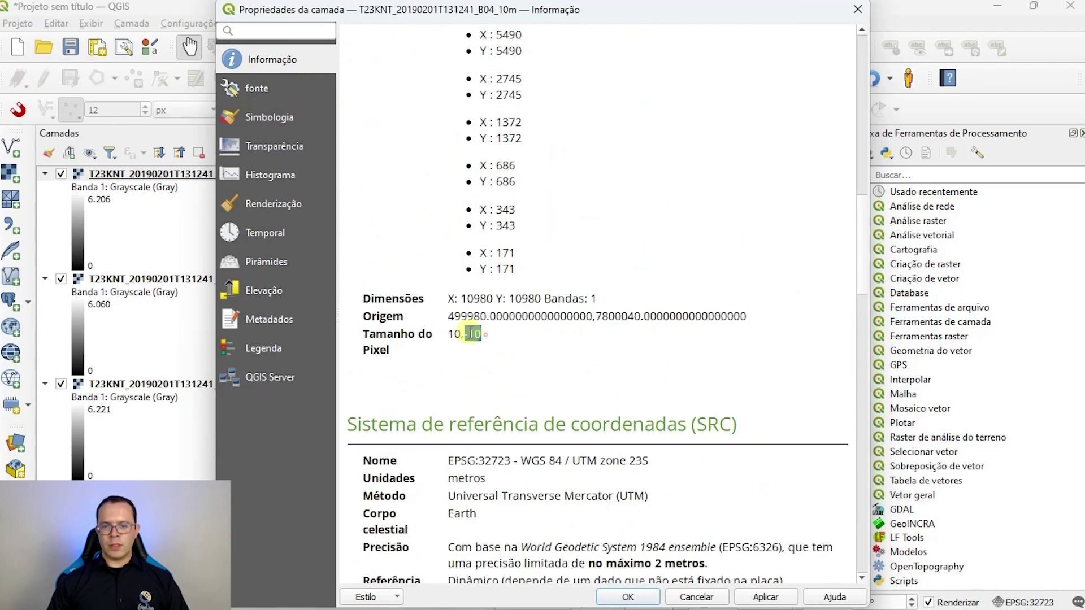
{"action": "triple_click", "coordinate": [474, 334]}
{"action": "scroll", "coordinate": [598, 261], "scroll_direction": "up", "scroll_amount": 3}
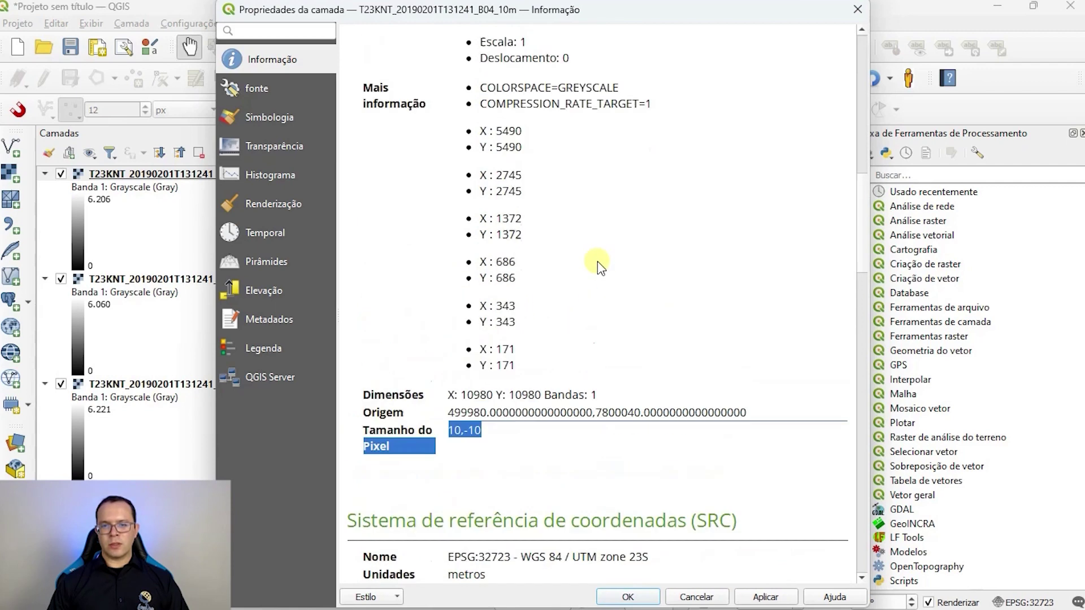
{"action": "scroll", "coordinate": [598, 266], "scroll_direction": "up", "scroll_amount": 20}
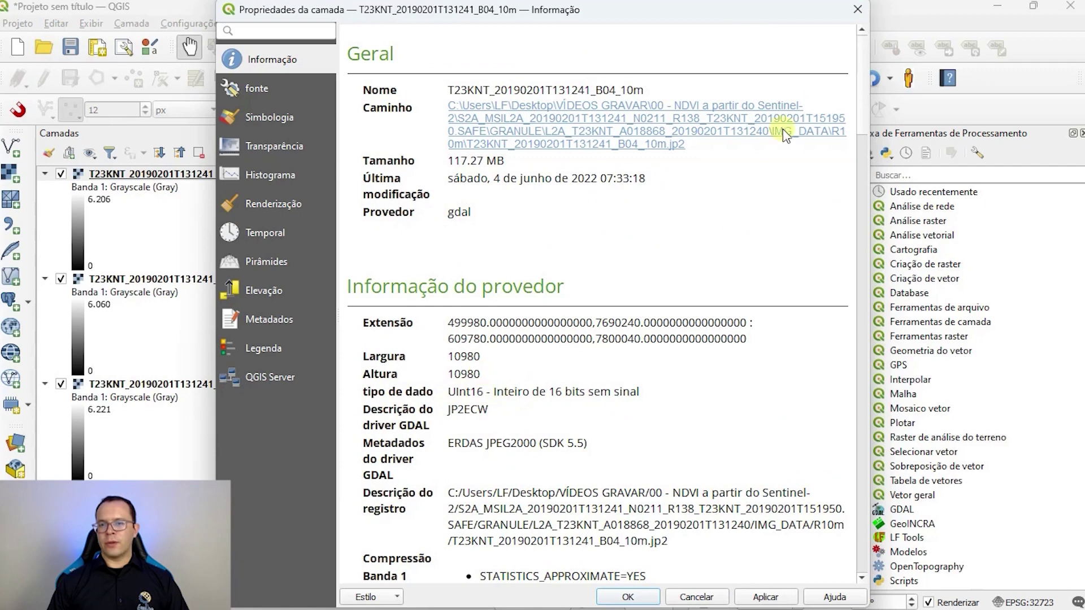
{"action": "left_click", "coordinate": [858, 9]}
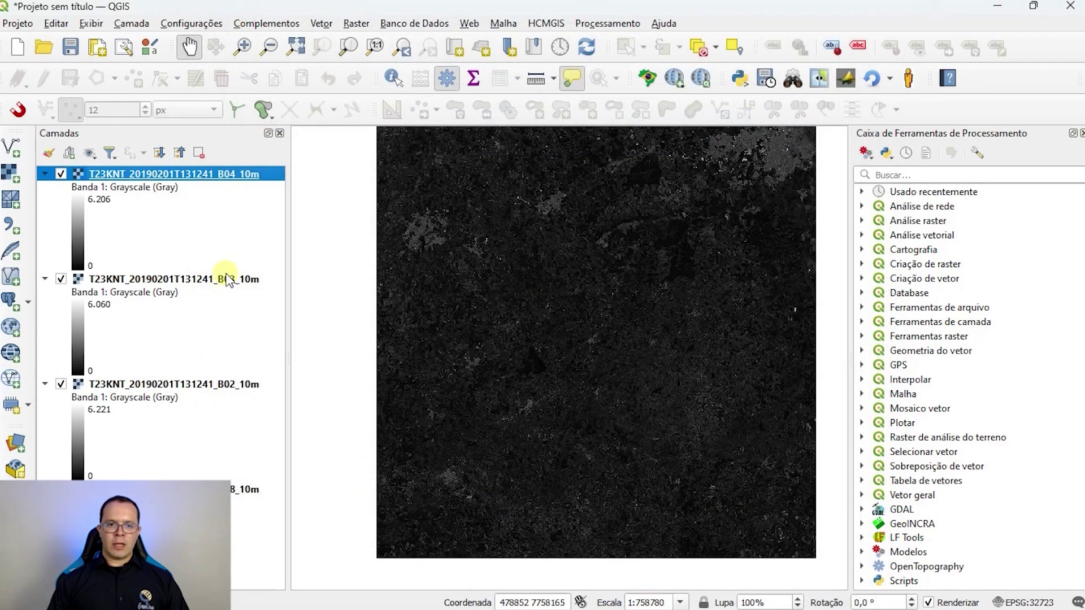
Step: Collapse the legends of all four band layers in the layer list
{"action": "left_click", "coordinate": [44, 174]}
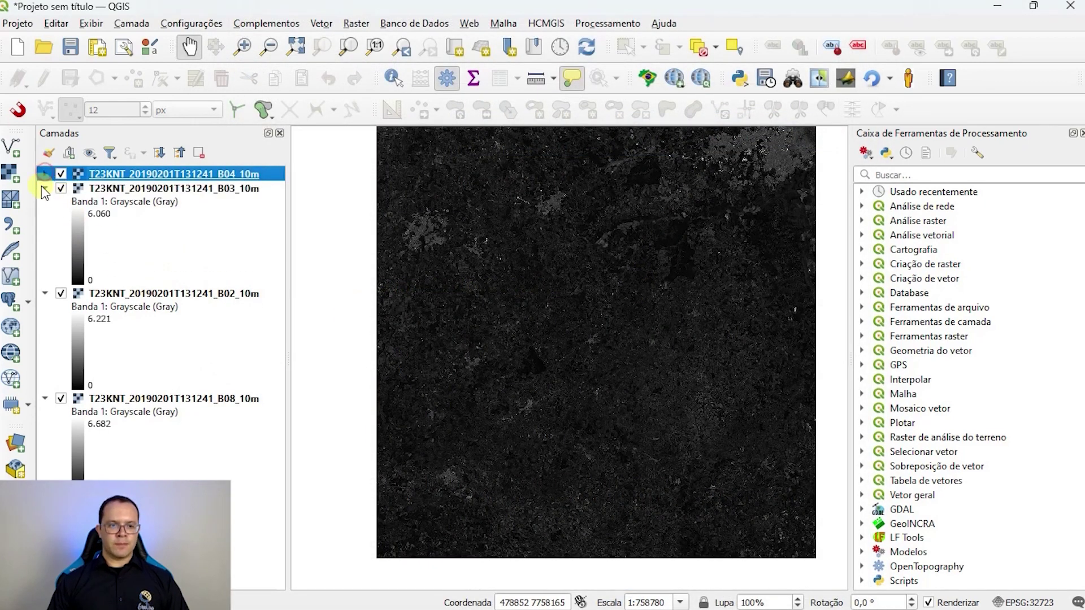
{"action": "left_click", "coordinate": [44, 188]}
{"action": "left_click", "coordinate": [45, 203]}
{"action": "left_click", "coordinate": [45, 217]}
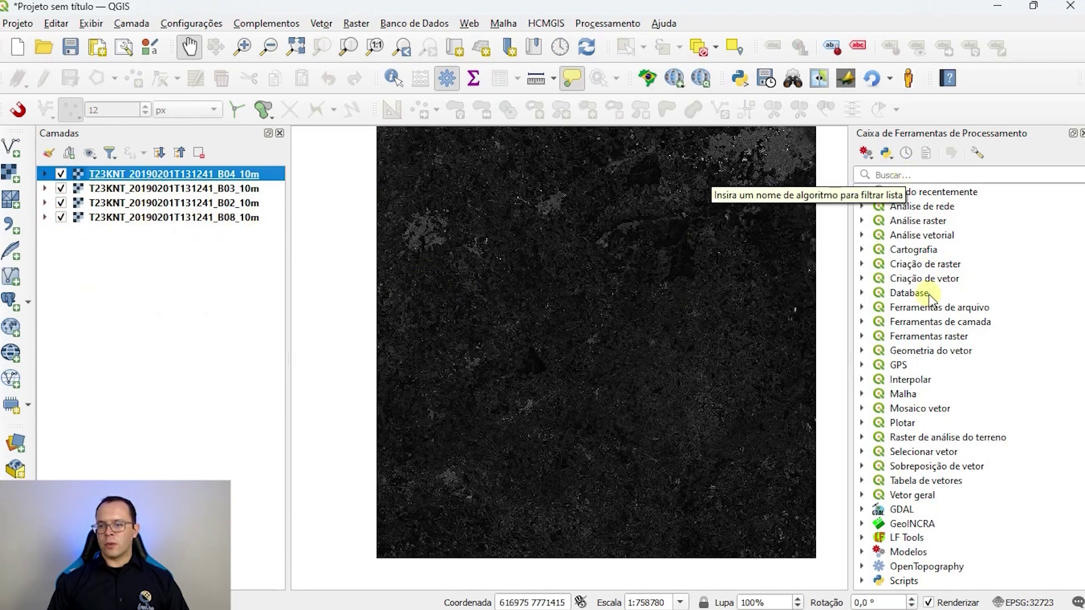
Step: Expand LF Tools in the Processing Toolbox and check the LF Tools plugin's details in the plugin manager
{"action": "left_click", "coordinate": [861, 537]}
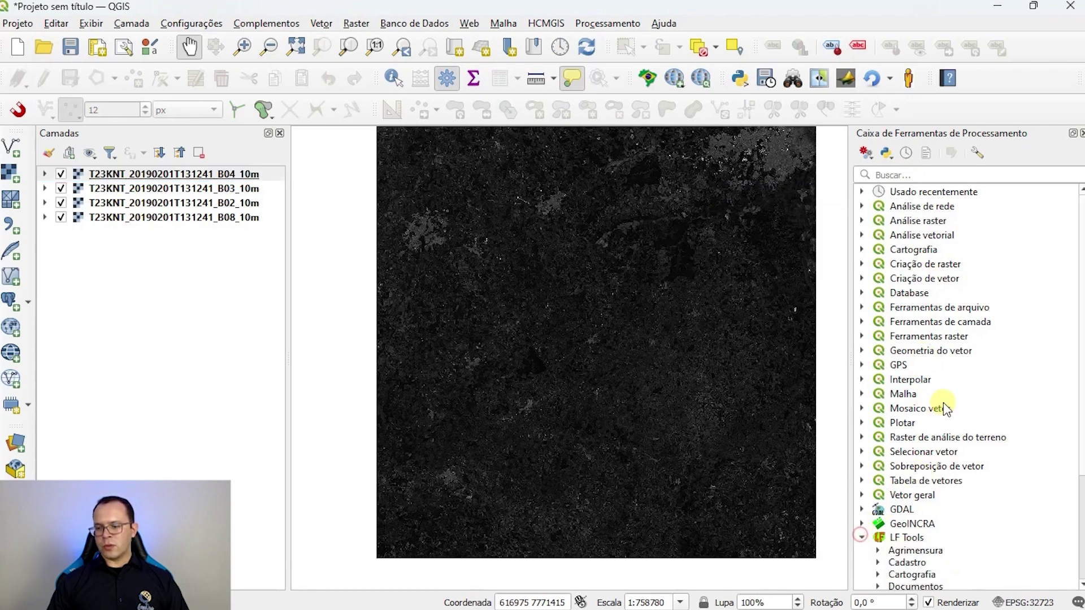
{"action": "scroll", "coordinate": [945, 408], "scroll_direction": "down", "scroll_amount": 4}
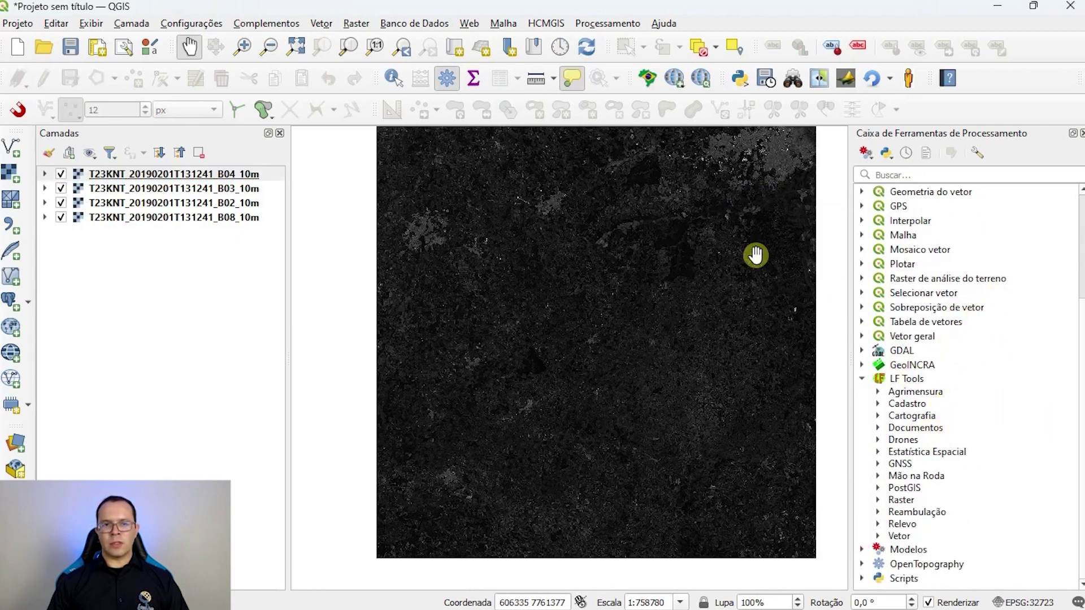
{"action": "left_click", "coordinate": [267, 23]}
{"action": "left_click", "coordinate": [269, 38]}
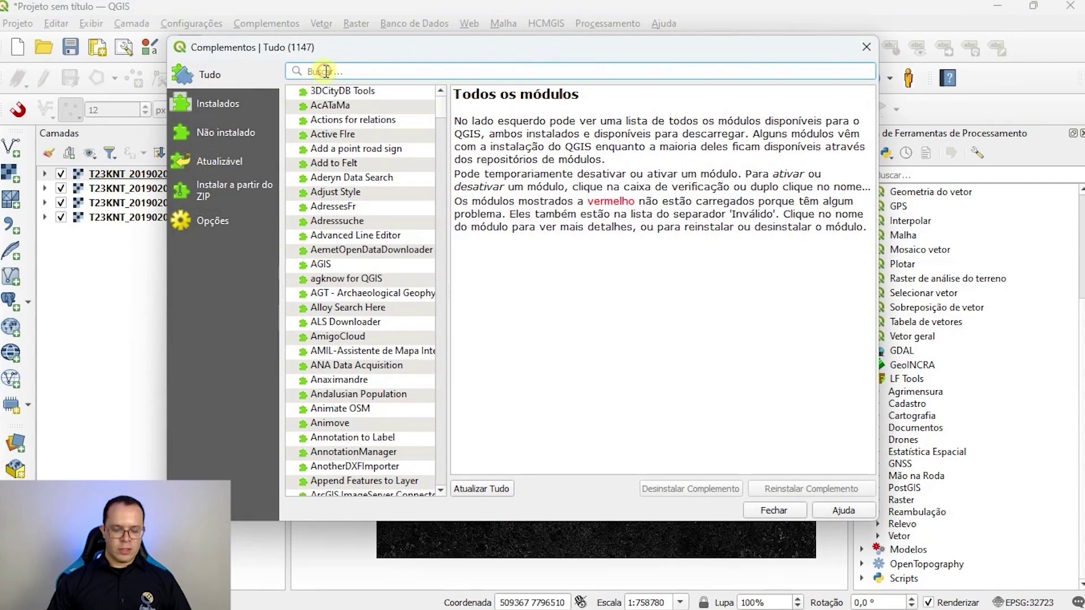
{"action": "type", "text": "lfto"}
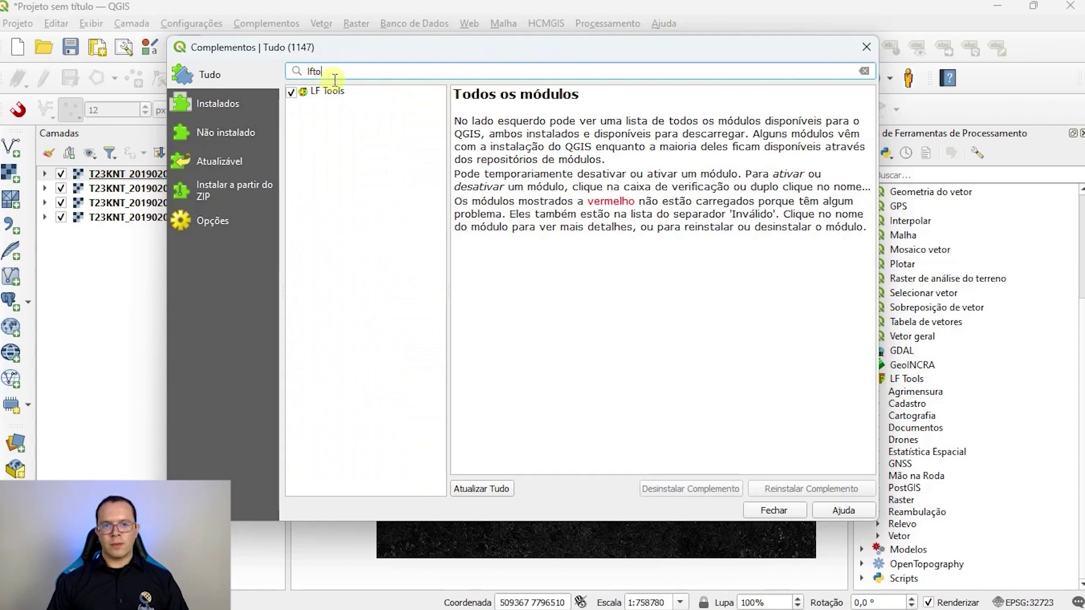
{"action": "left_click", "coordinate": [339, 92]}
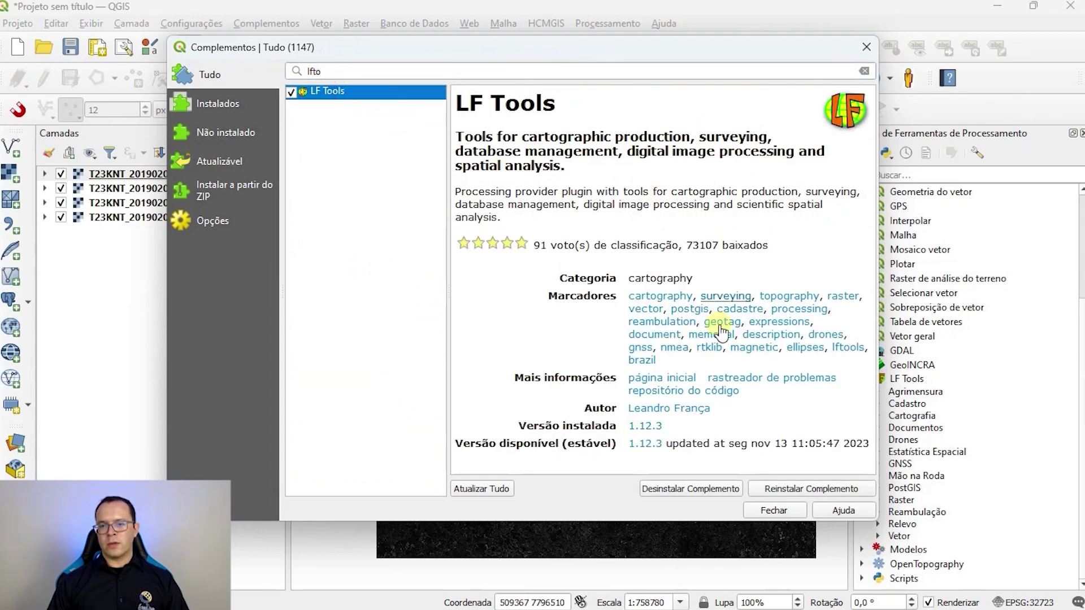
{"action": "left_click", "coordinate": [867, 47]}
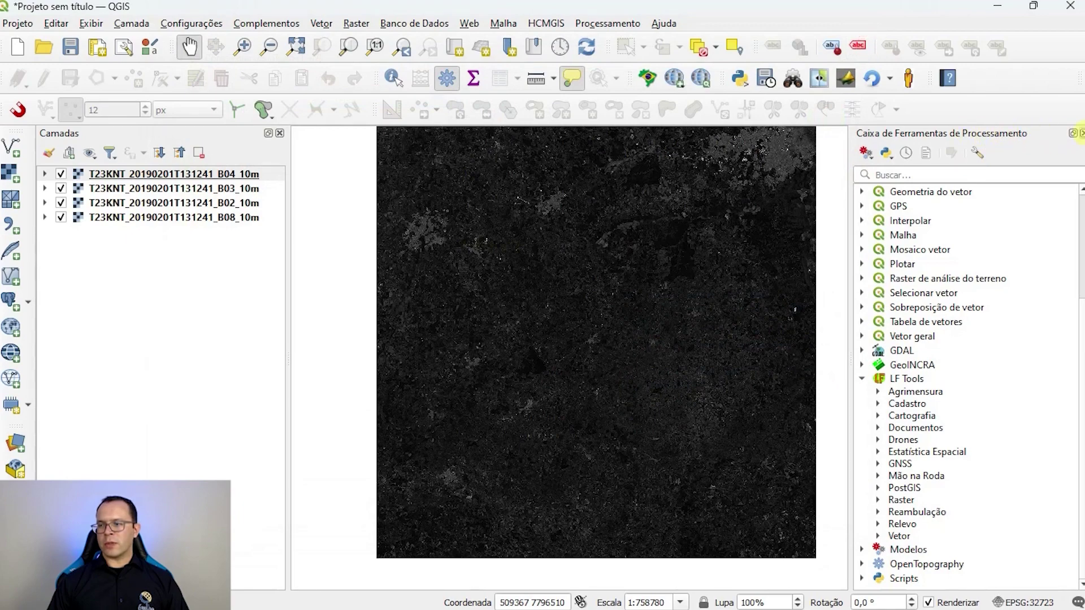
Step: Close and reopen the Processing Toolbox, and open the Composição RGB tool from the LF Tools Raster group
{"action": "left_click", "coordinate": [1081, 133]}
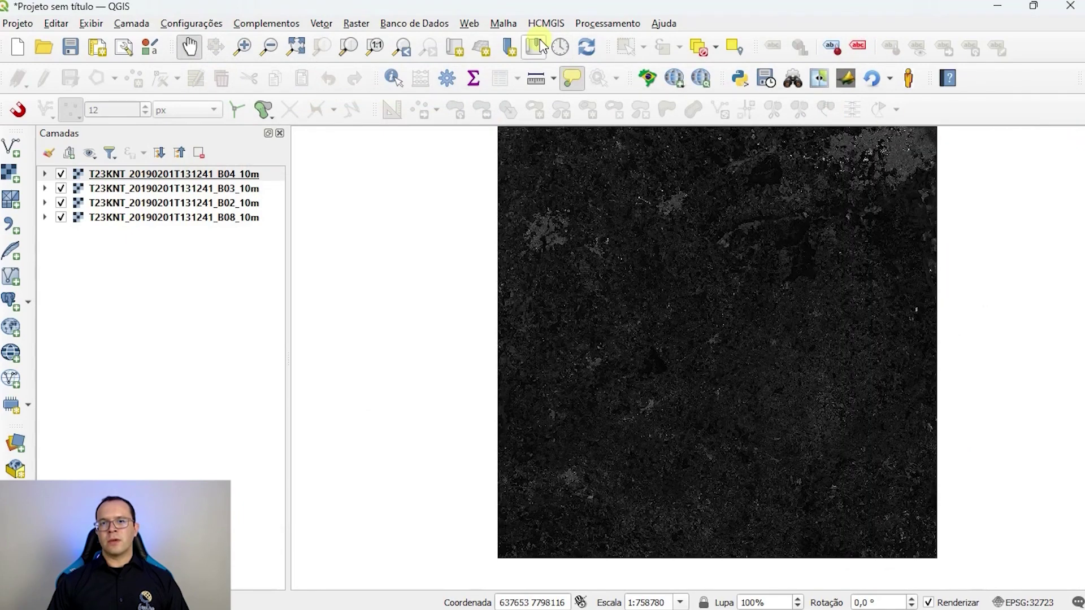
{"action": "left_click", "coordinate": [596, 24]}
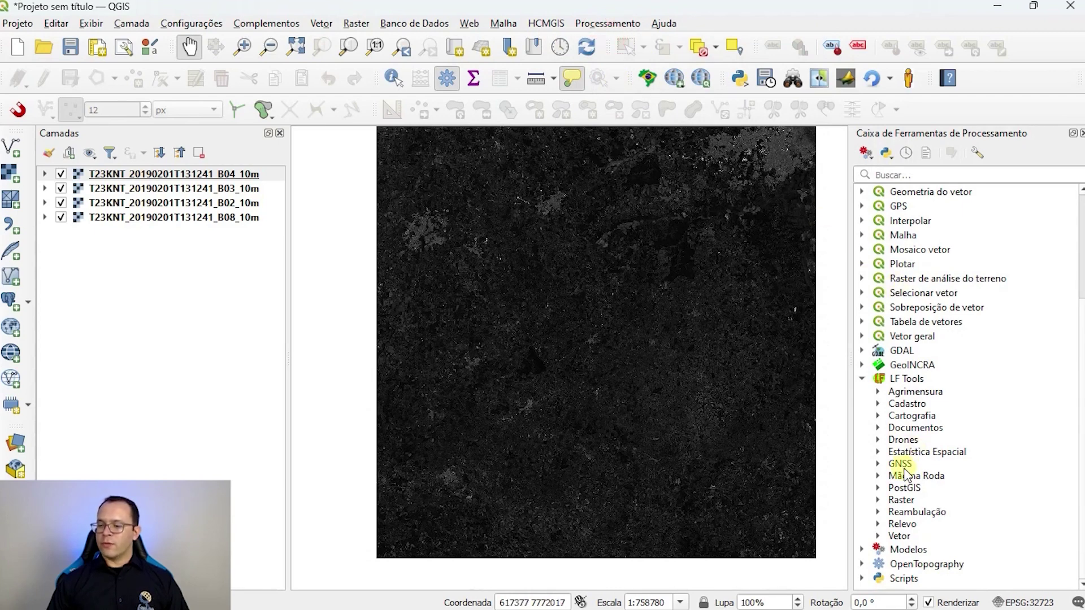
{"action": "left_click", "coordinate": [879, 501]}
{"action": "scroll", "coordinate": [880, 503], "scroll_direction": "down", "scroll_amount": 5}
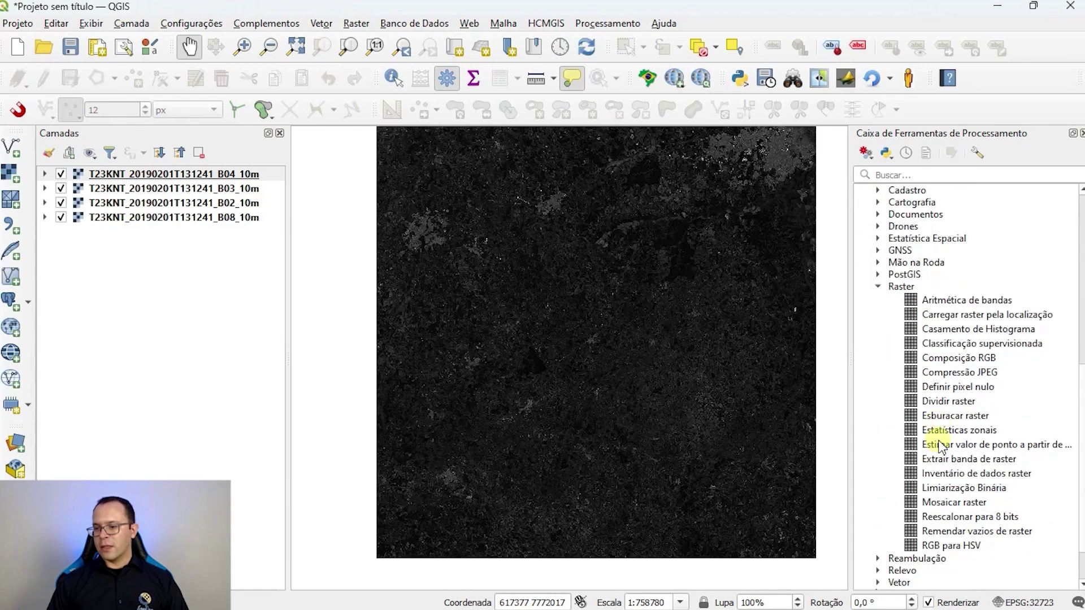
{"action": "left_click", "coordinate": [955, 358]}
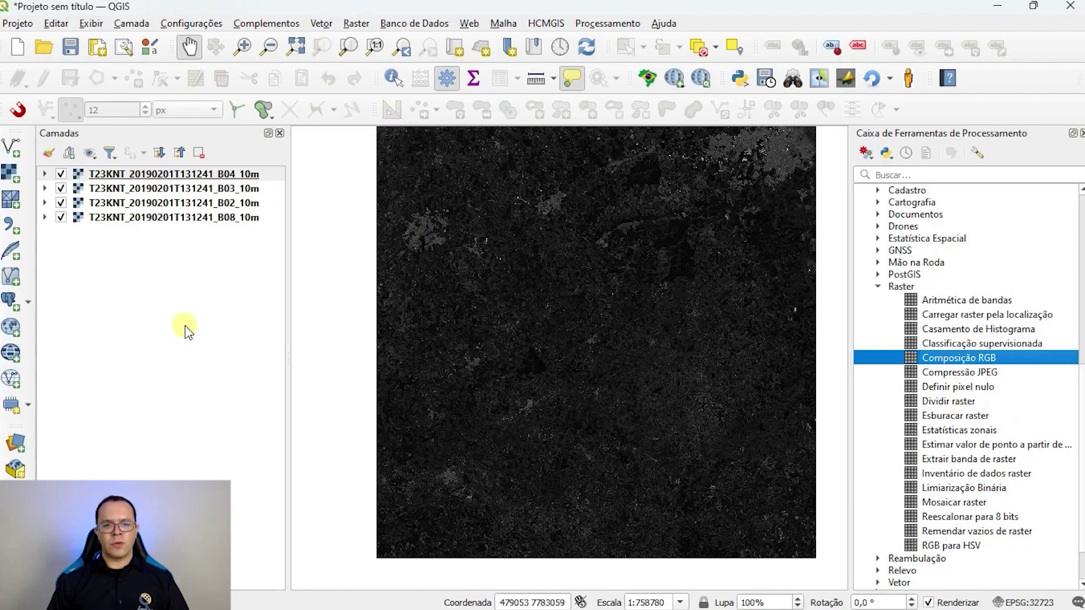
{"action": "double_click", "coordinate": [960, 359]}
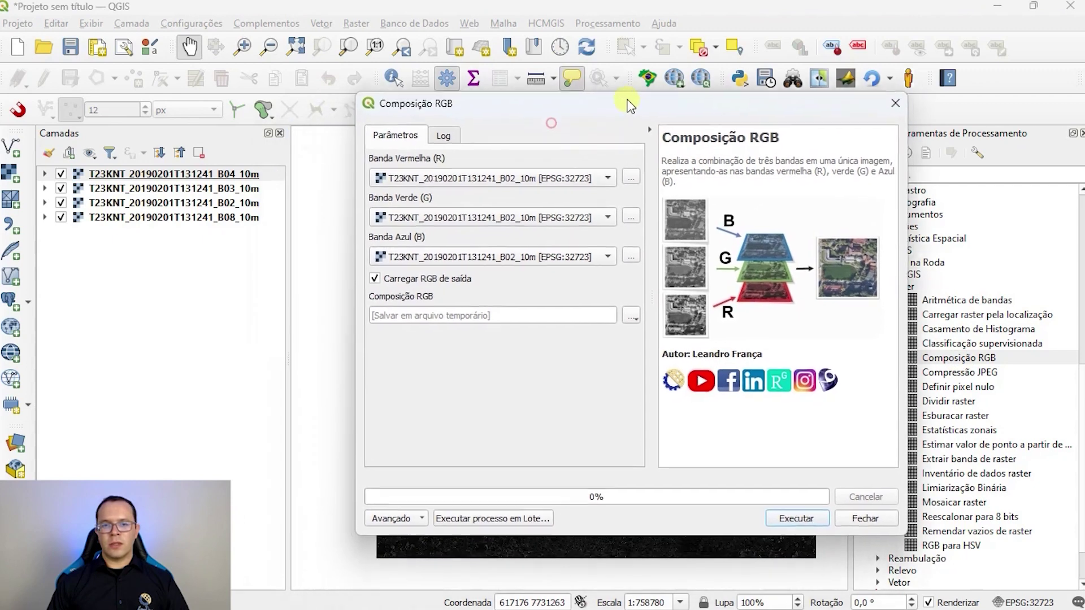
{"action": "left_click_drag", "start_coordinate": [629, 105], "coordinate": [633, 100]}
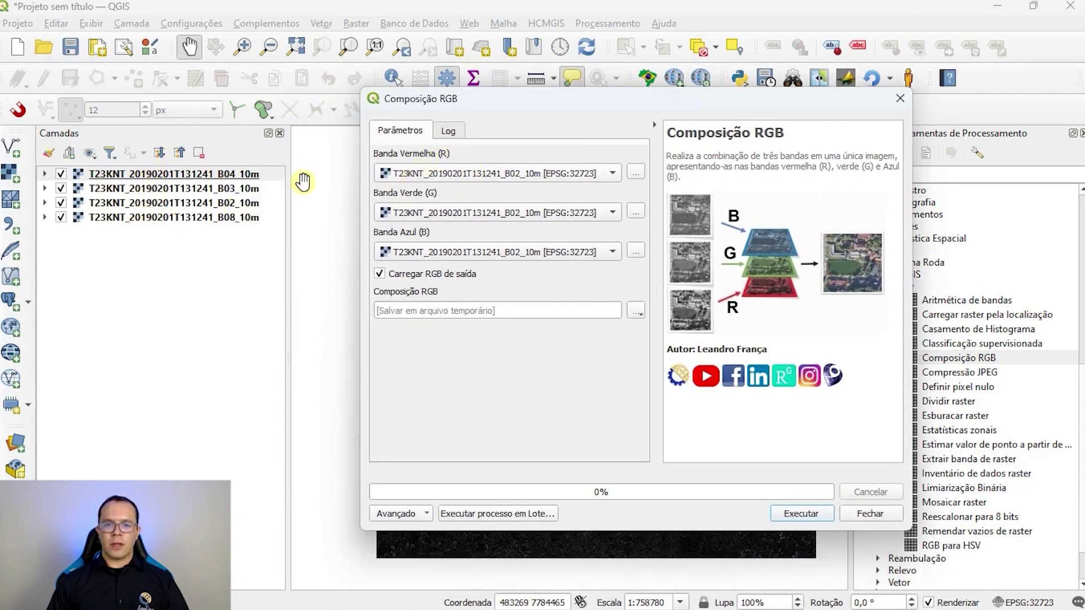
Step: Review the B02, B03 and B04 layers in the layer list as sources for the RGB composition
{"action": "left_click", "coordinate": [237, 203]}
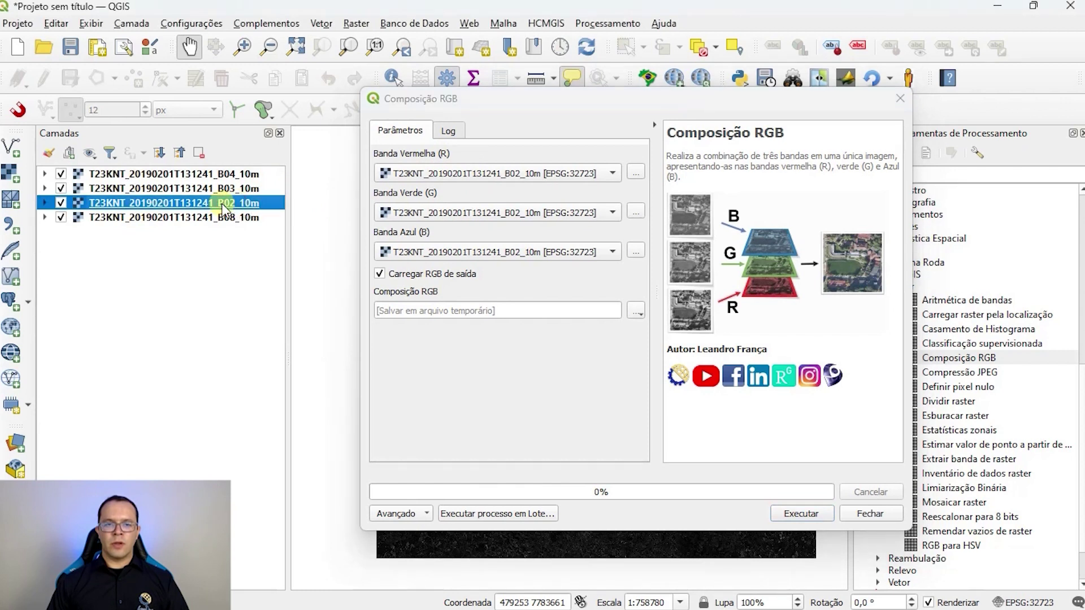
{"action": "left_click", "coordinate": [241, 208]}
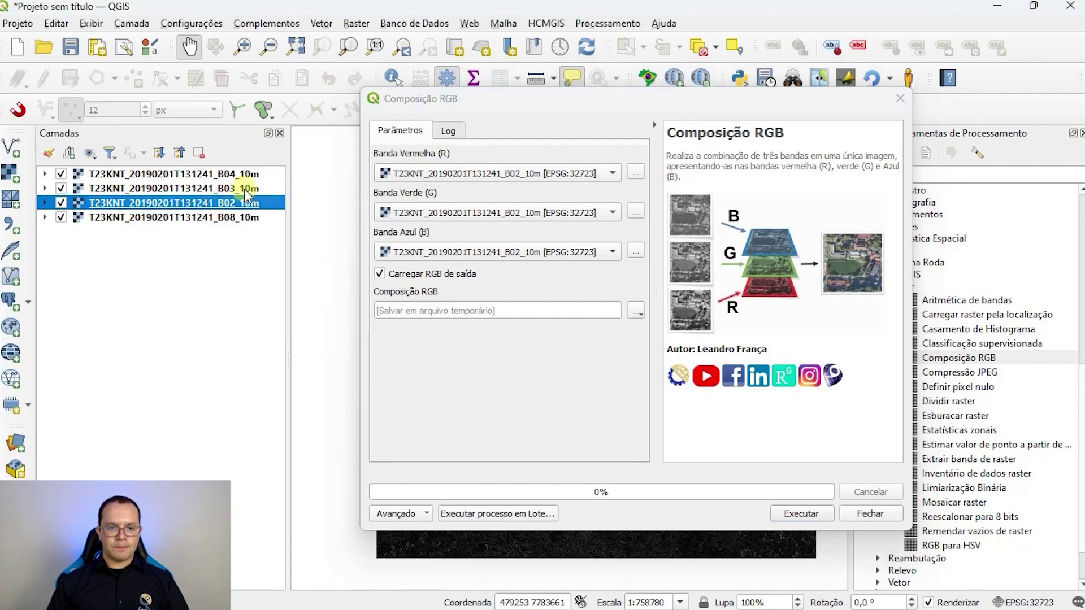
{"action": "left_click", "coordinate": [240, 174]}
{"action": "left_click", "coordinate": [222, 203]}
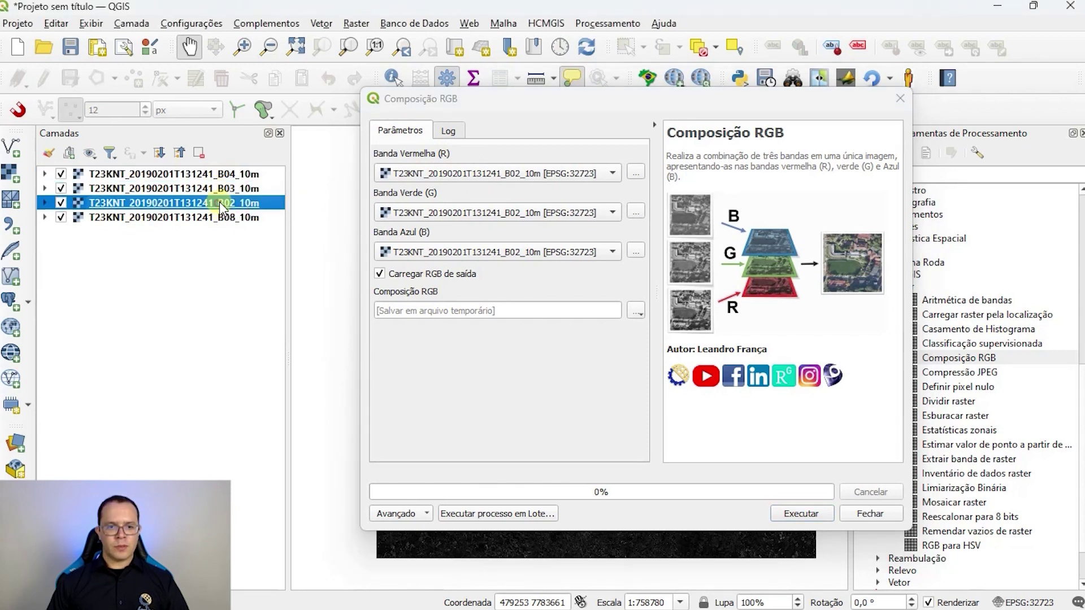
{"action": "left_click", "coordinate": [226, 189]}
{"action": "left_click", "coordinate": [227, 175]}
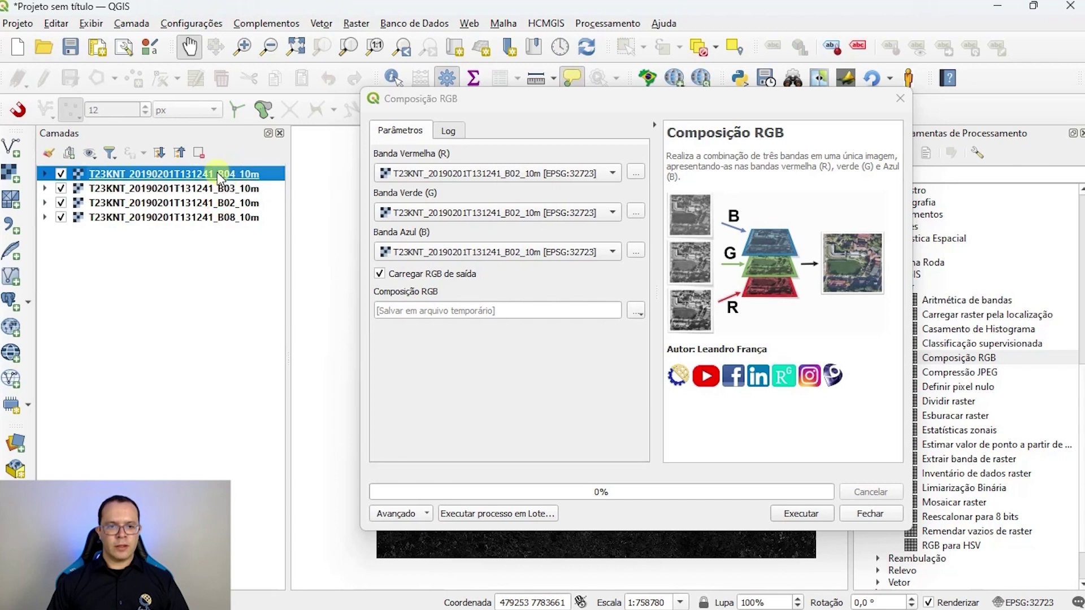
Step: Reorder the band layers in the layer list into the sequence B02, B03, B04, B08
{"action": "left_click_drag", "start_coordinate": [219, 177], "coordinate": [232, 197]}
{"action": "left_click", "coordinate": [216, 175]}
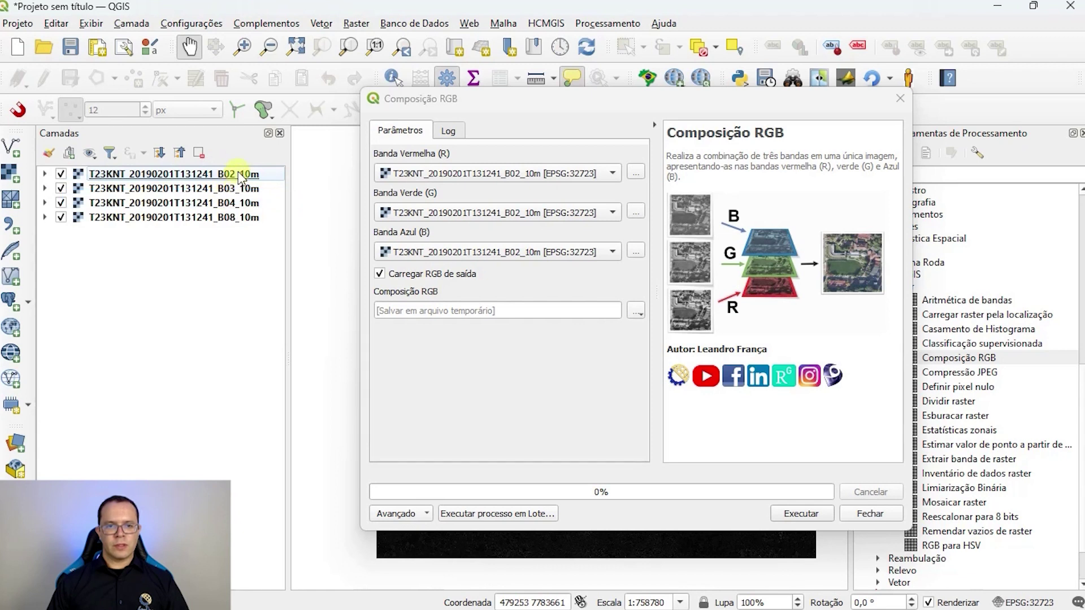
{"action": "left_click", "coordinate": [251, 190]}
{"action": "left_click", "coordinate": [250, 217]}
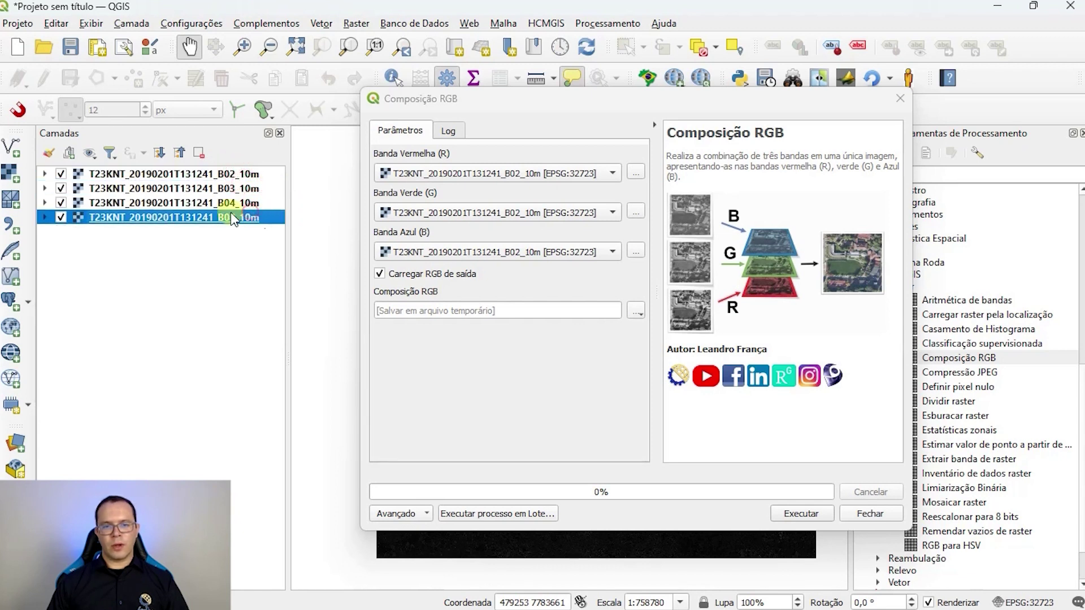
Step: Run Composição RGB with B04 as red, B03 as green and B02 as blue, output to a temporary file, and close the tool
{"action": "left_click", "coordinate": [229, 202]}
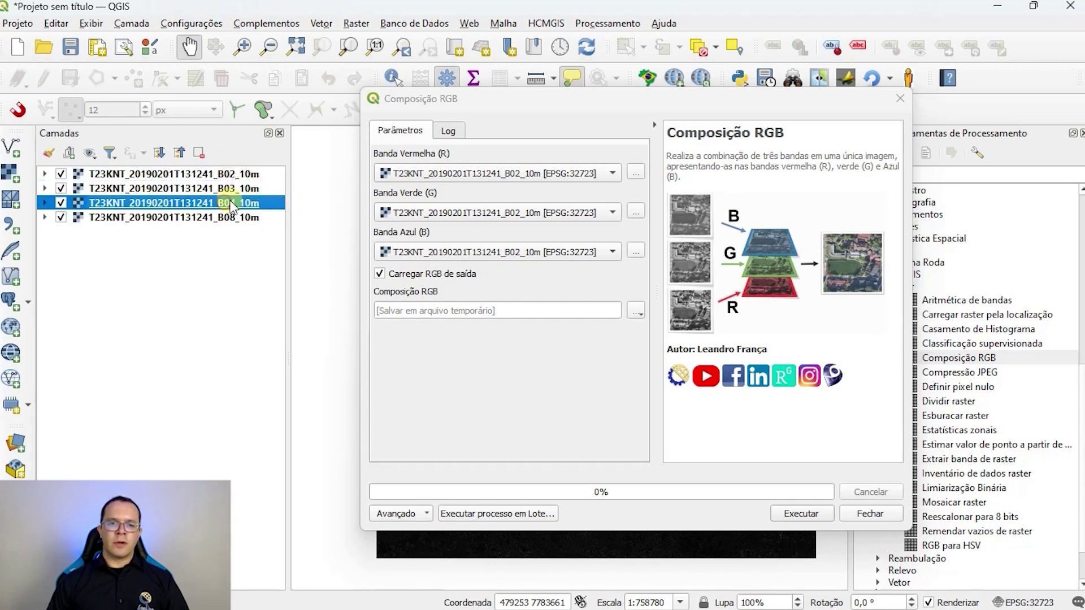
{"action": "left_click_drag", "start_coordinate": [228, 205], "coordinate": [478, 175]}
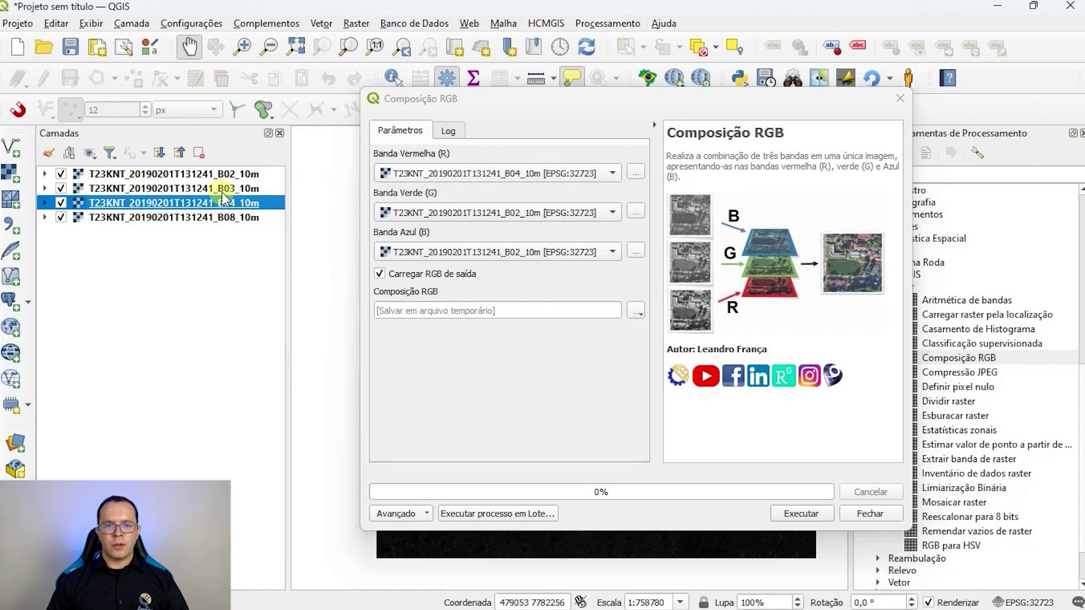
{"action": "left_click_drag", "start_coordinate": [226, 190], "coordinate": [508, 263]}
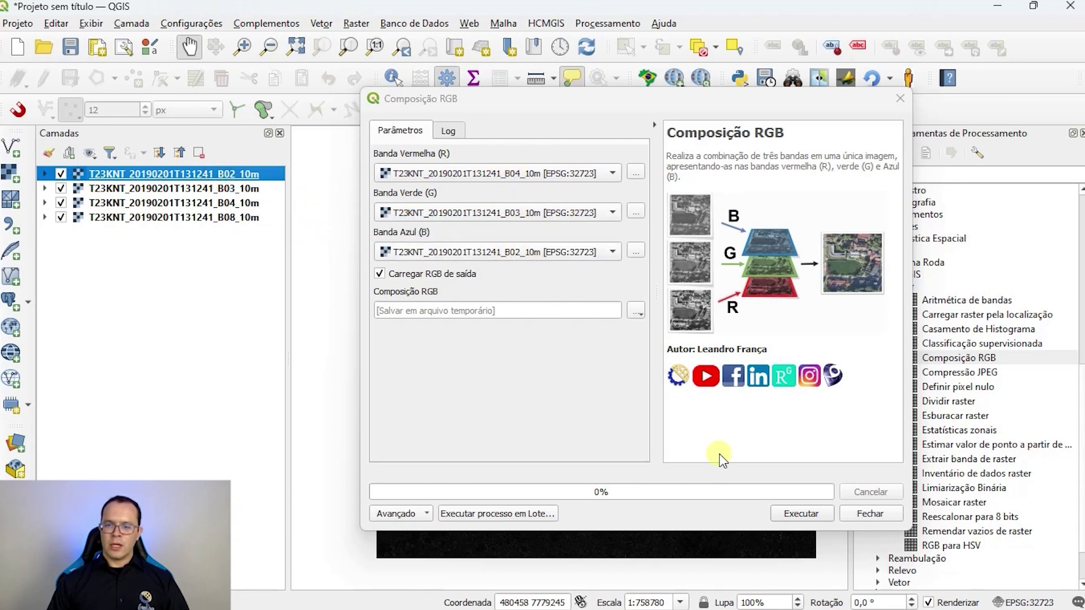
{"action": "left_click", "coordinate": [799, 514]}
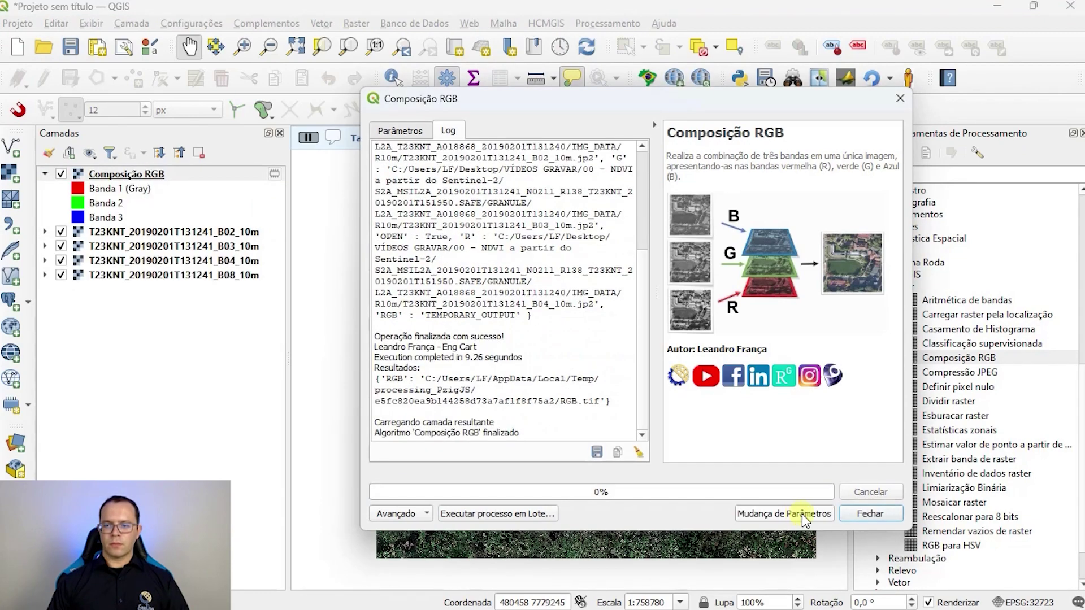
{"action": "left_click", "coordinate": [861, 515]}
Step: Examine the true-colour RGB composition at several scales, from the full scene to the area around the reservoir
{"action": "scroll", "coordinate": [705, 222], "scroll_direction": "up", "scroll_amount": 1}
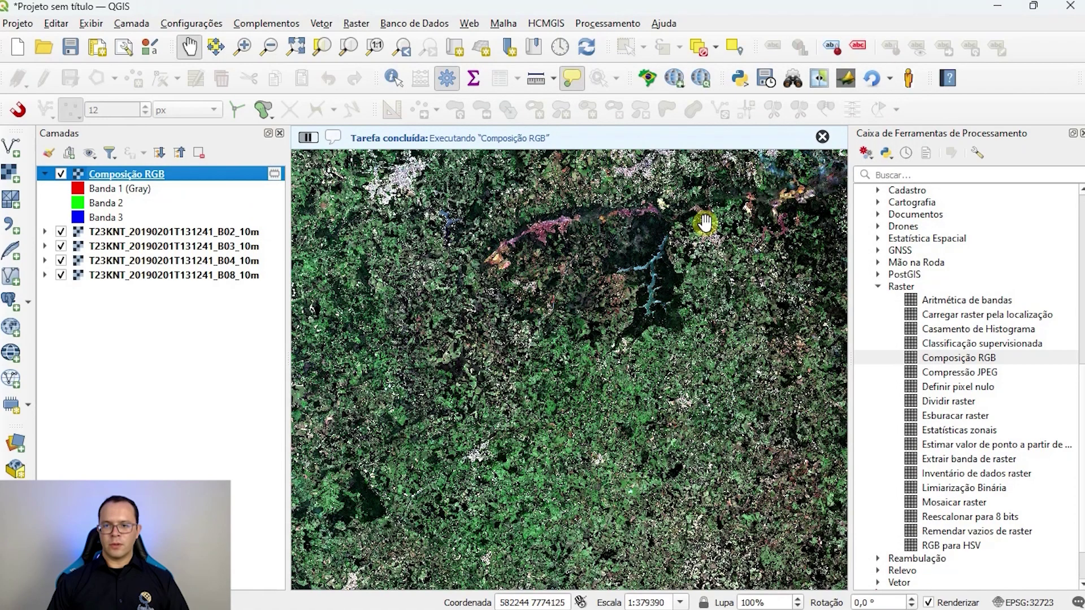
{"action": "scroll", "coordinate": [659, 318], "scroll_direction": "up", "scroll_amount": 1}
{"action": "scroll", "coordinate": [582, 359], "scroll_direction": "down", "scroll_amount": 1}
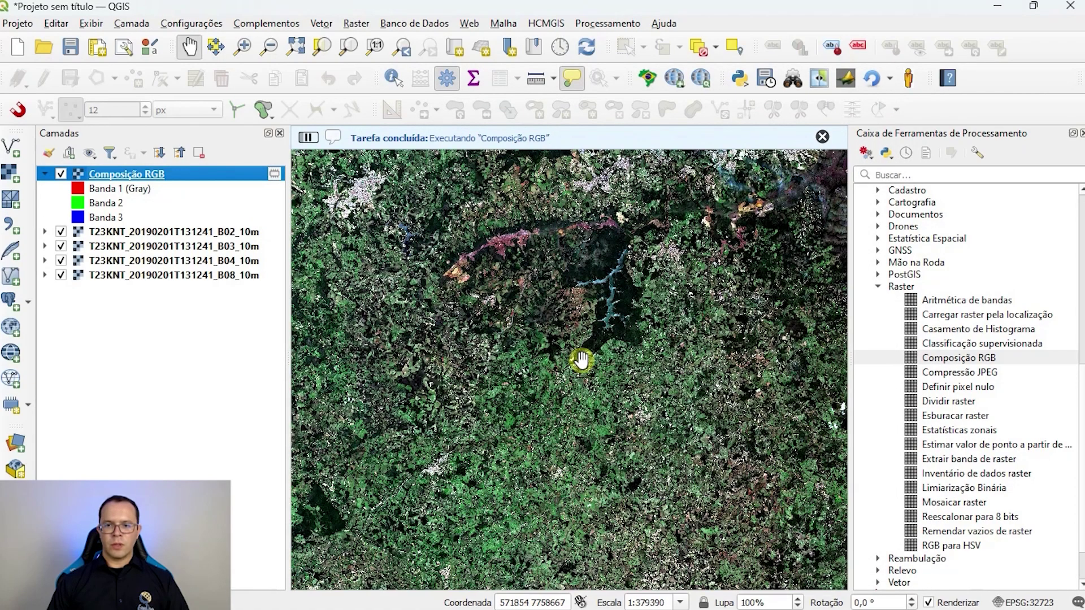
{"action": "scroll", "coordinate": [582, 359], "scroll_direction": "down", "scroll_amount": 1}
{"action": "left_click_drag", "start_coordinate": [517, 373], "coordinate": [595, 304]}
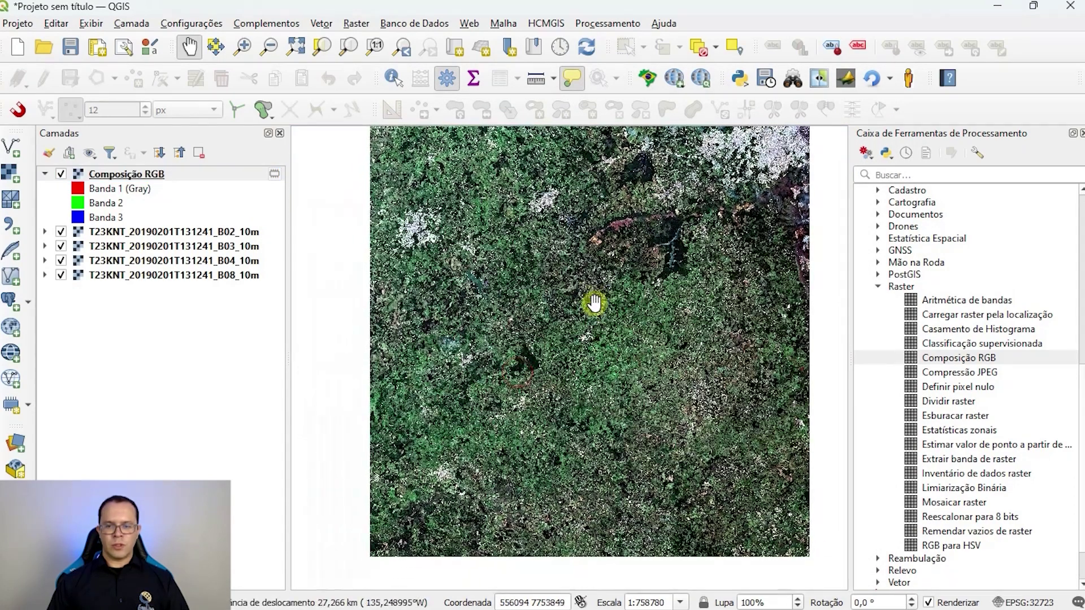
{"action": "scroll", "coordinate": [648, 254], "scroll_direction": "up", "scroll_amount": 2}
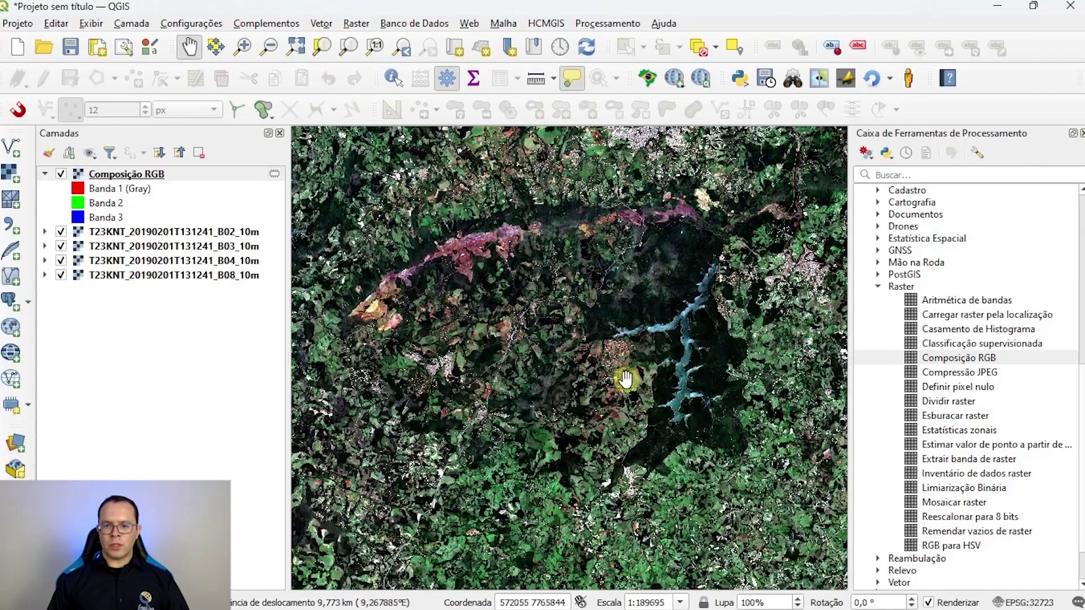
{"action": "scroll", "coordinate": [614, 407], "scroll_direction": "up", "scroll_amount": 1}
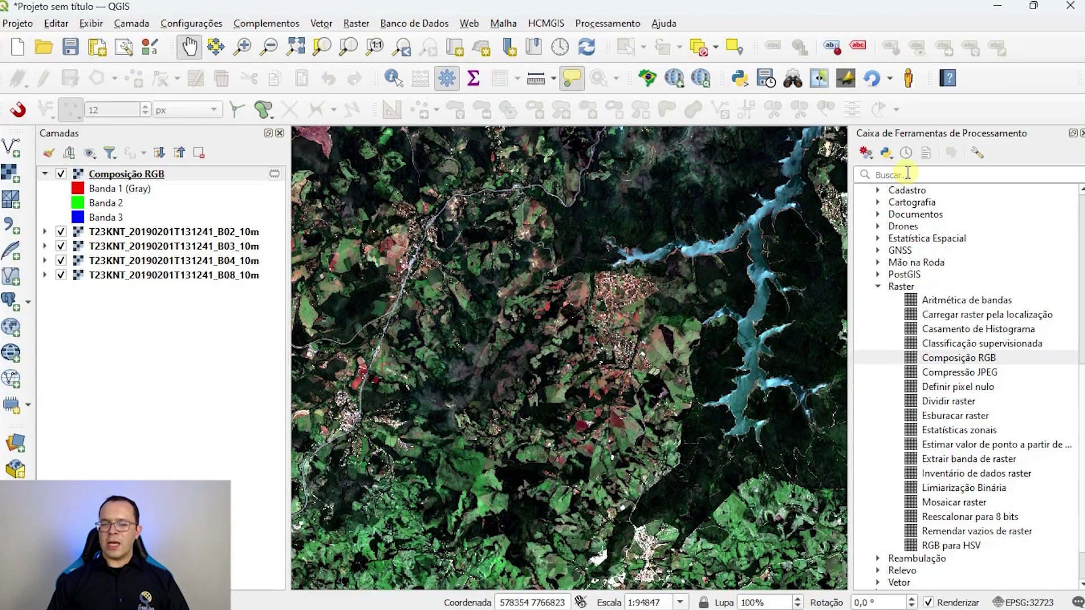
Step: Run Composição RGB again with B04 as red, B03 as green and B08 as blue, output to a temporary file, and close it
{"action": "left_click", "coordinate": [973, 360]}
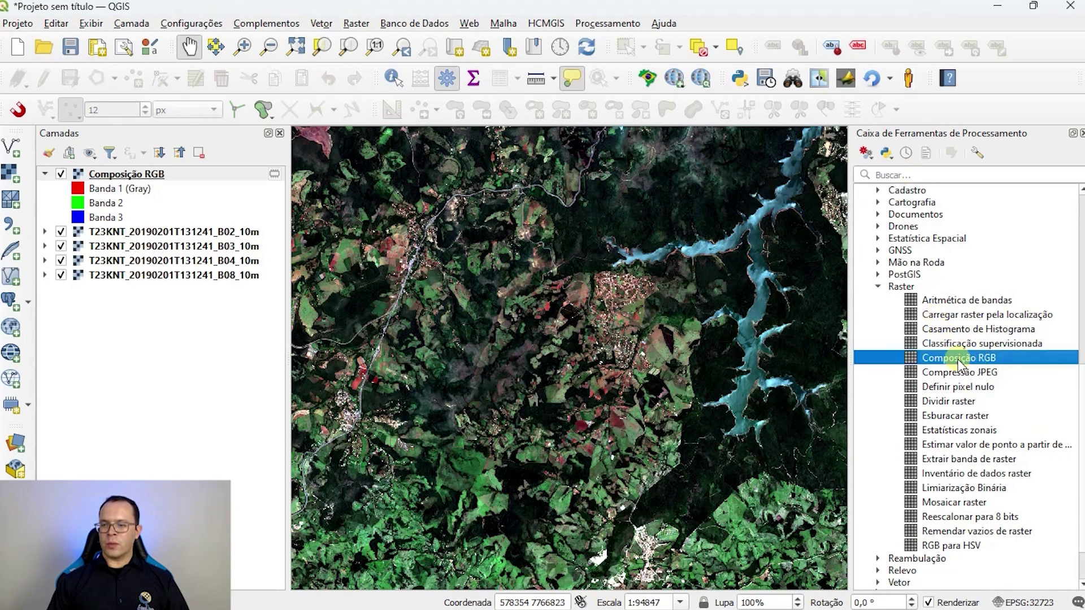
{"action": "double_click", "coordinate": [959, 361]}
{"action": "left_click_drag", "start_coordinate": [583, 101], "coordinate": [517, 115]}
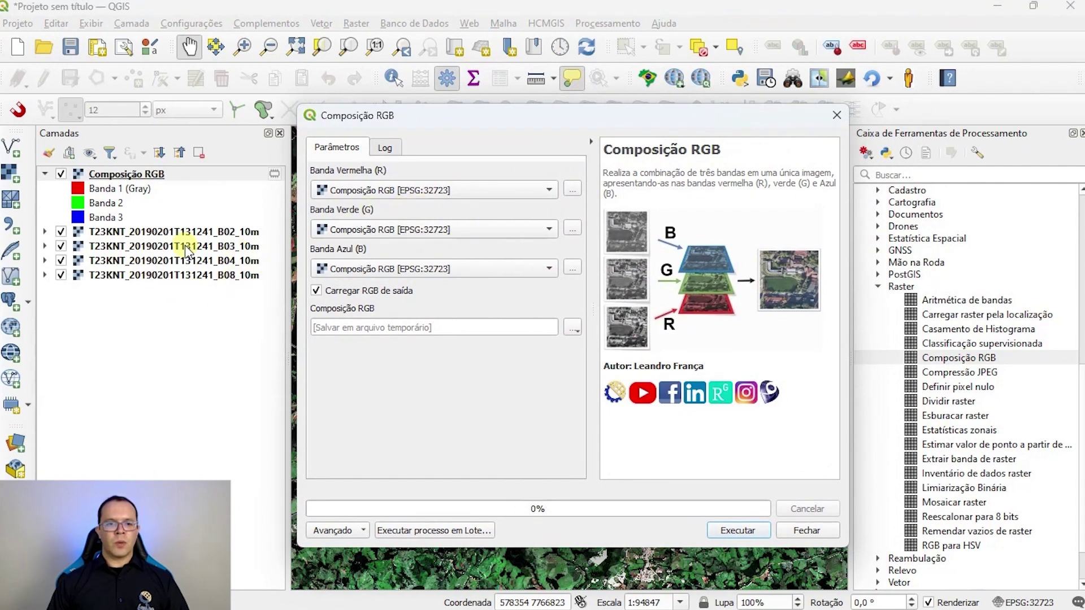
{"action": "left_click_drag", "start_coordinate": [233, 259], "coordinate": [419, 191]}
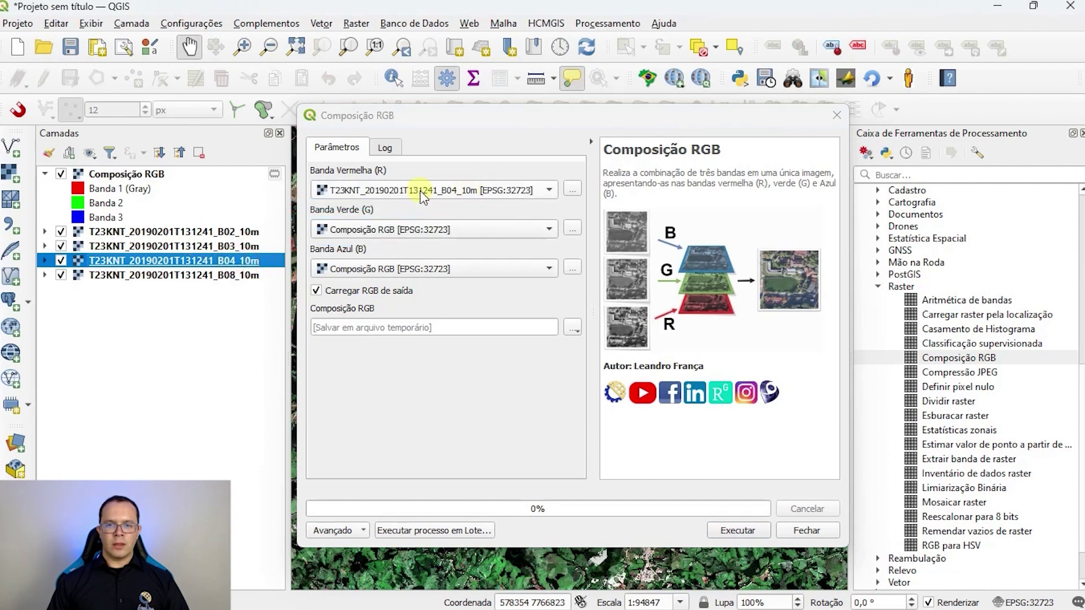
{"action": "left_click_drag", "start_coordinate": [226, 250], "coordinate": [459, 232]}
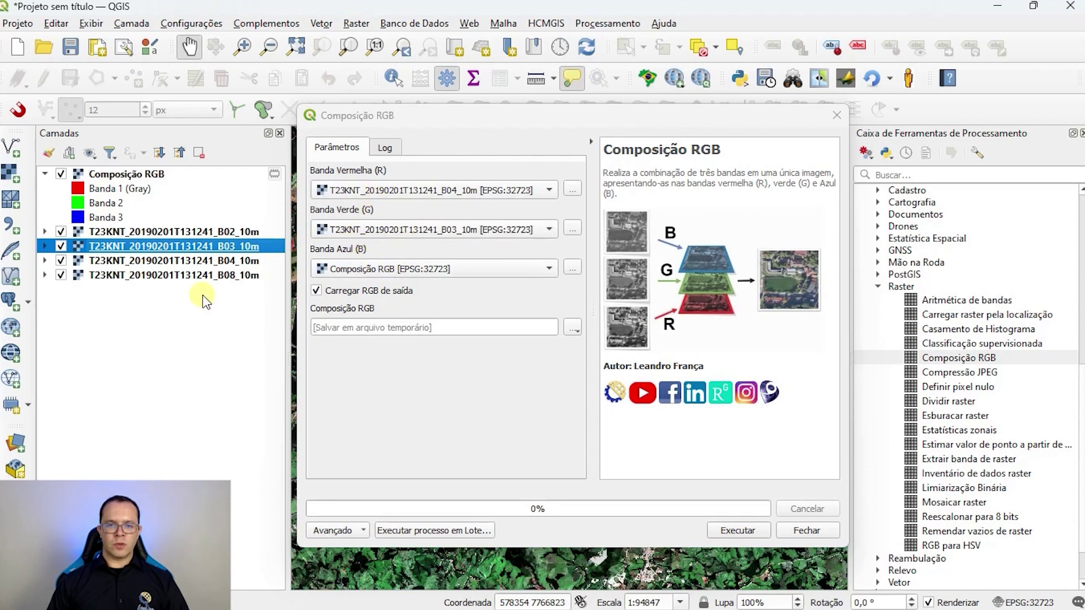
{"action": "left_click_drag", "start_coordinate": [202, 274], "coordinate": [480, 274]}
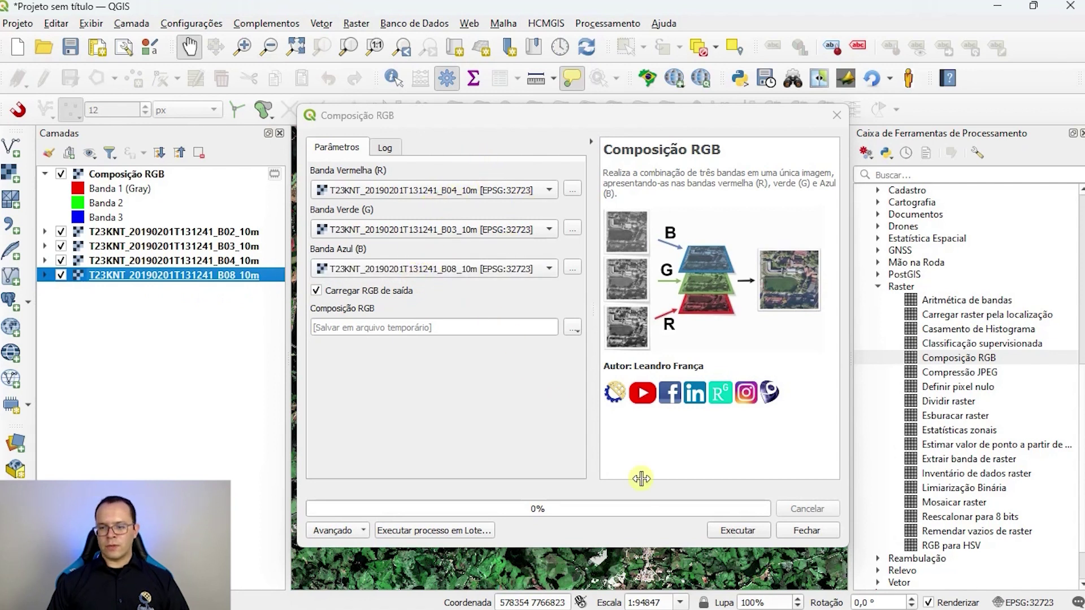
{"action": "left_click", "coordinate": [735, 534]}
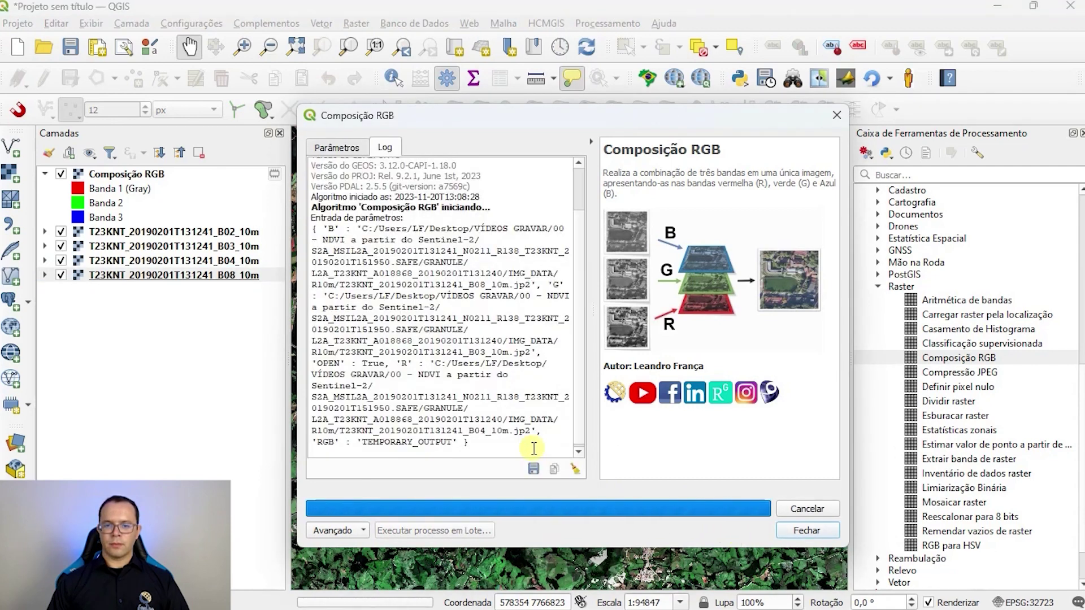
{"action": "left_click", "coordinate": [806, 530]}
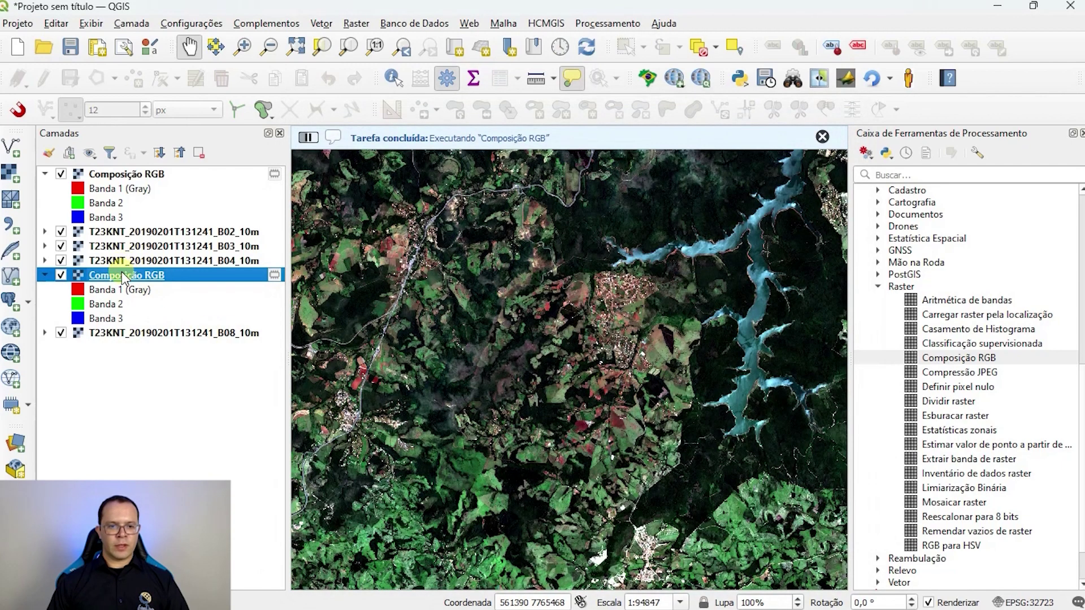
Step: Place the new near-infrared composition above all other layers and rename it as Composição RGN
{"action": "left_click_drag", "start_coordinate": [123, 277], "coordinate": [148, 183]}
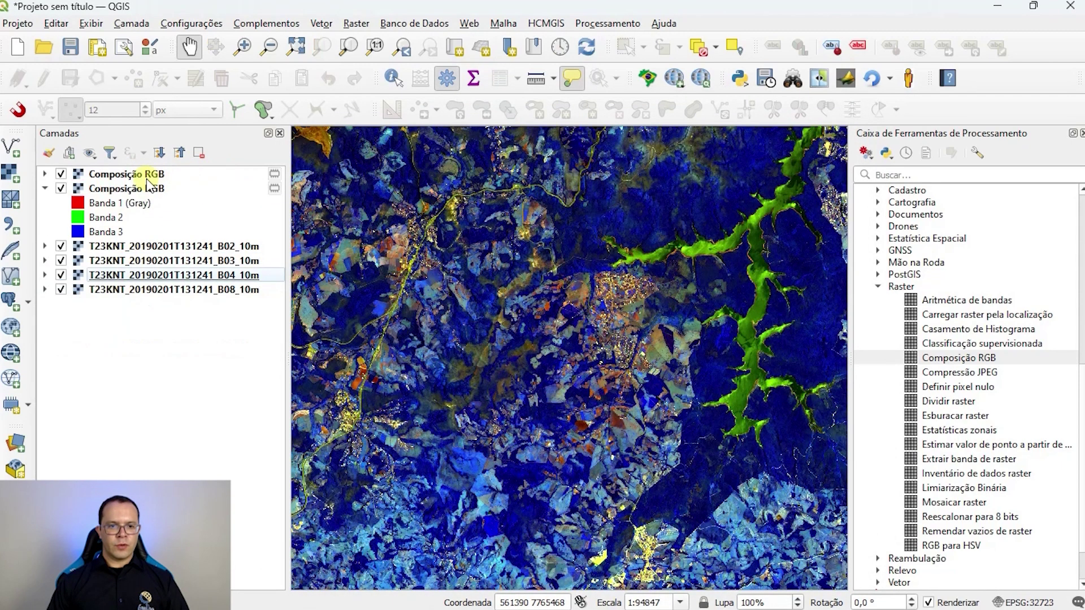
{"action": "right_click", "coordinate": [157, 180]}
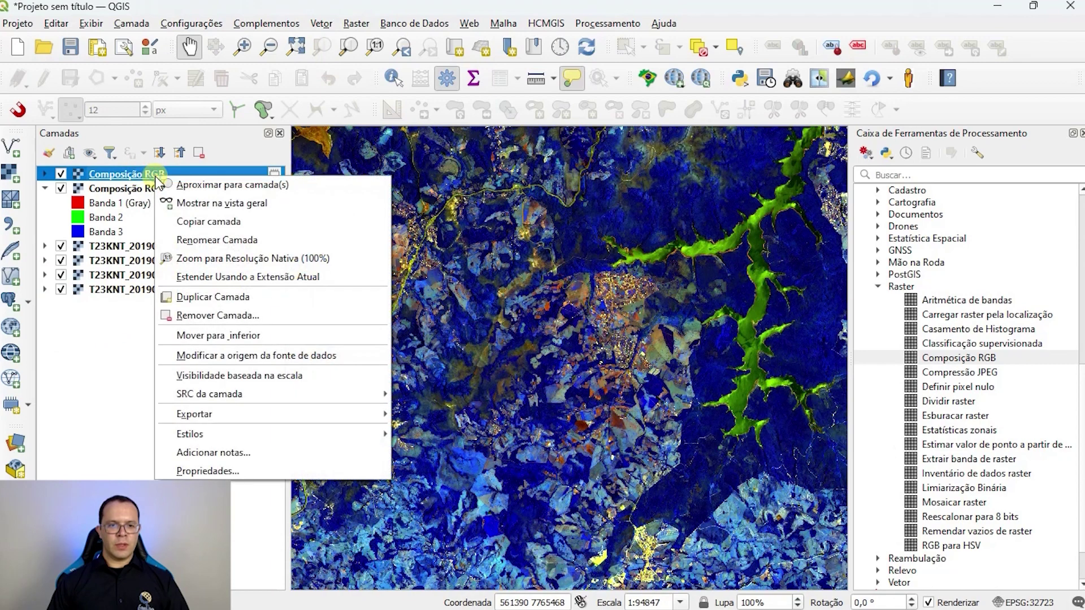
{"action": "left_click", "coordinate": [199, 240]}
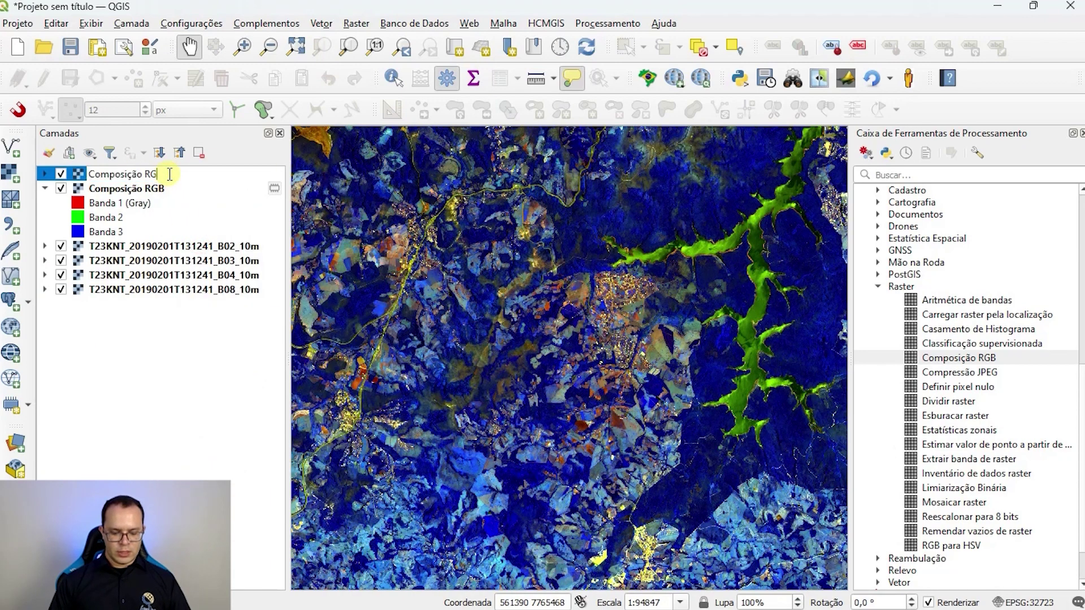
{"action": "type", "text": "N"}
{"action": "key", "text": "Return"}
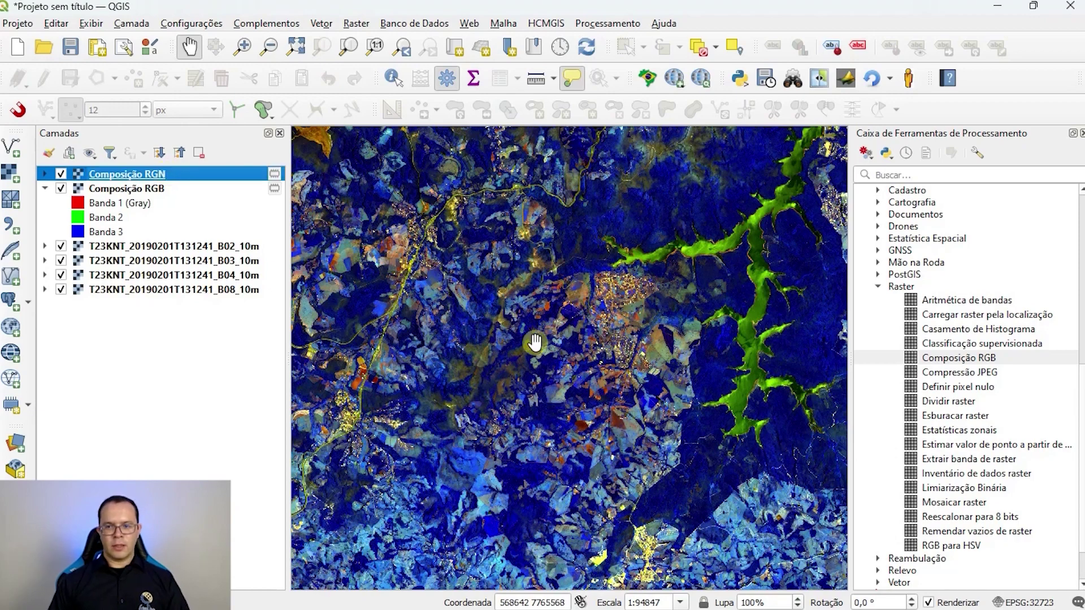
Step: Collapse the legend of Composição RGB and hide that layer to inspect the Composição RGN image alone
{"action": "scroll", "coordinate": [535, 344], "scroll_direction": "down", "scroll_amount": 1}
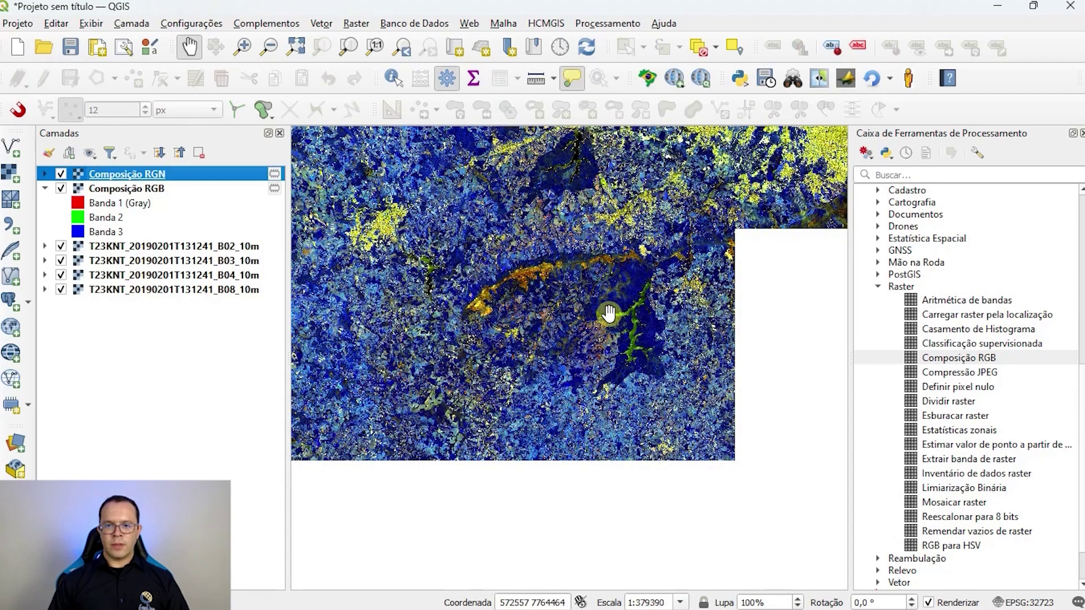
{"action": "scroll", "coordinate": [637, 354], "scroll_direction": "down", "scroll_amount": 1}
{"action": "left_click_drag", "start_coordinate": [650, 226], "coordinate": [636, 345]}
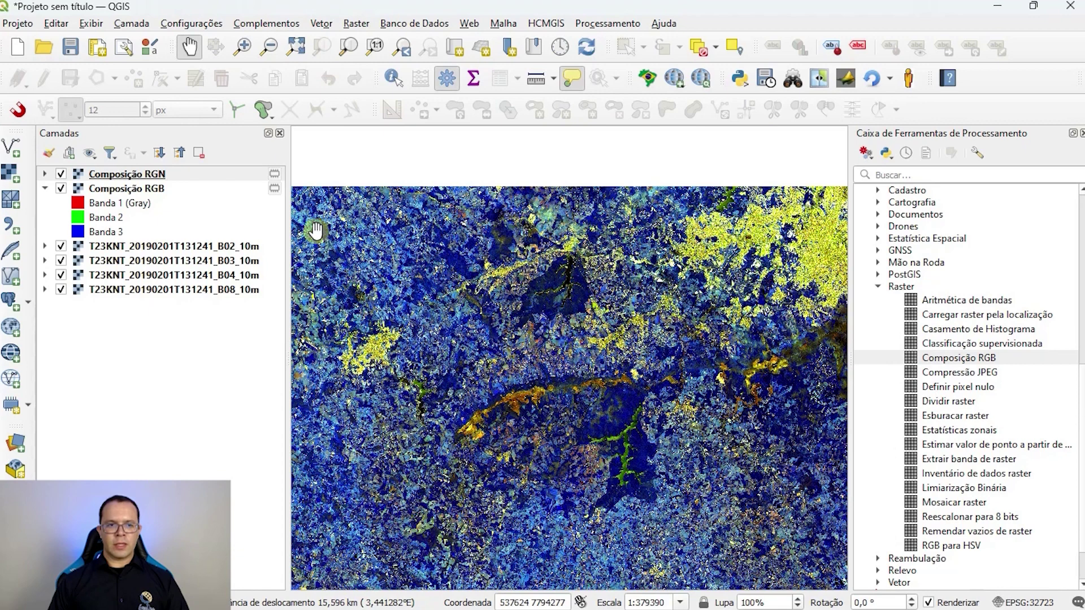
{"action": "left_click", "coordinate": [45, 188]}
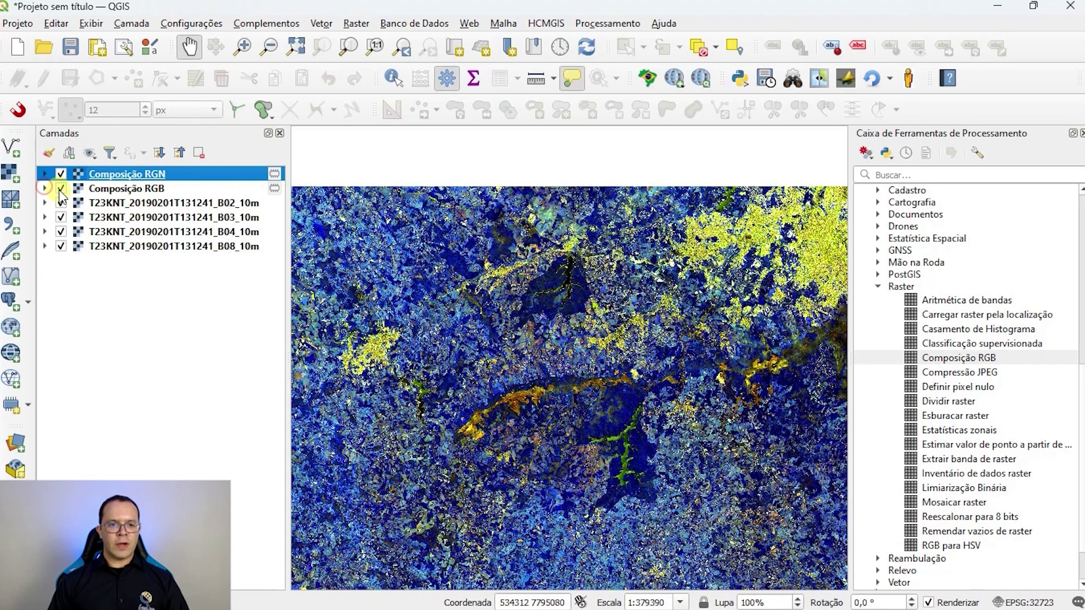
{"action": "left_click", "coordinate": [61, 188]}
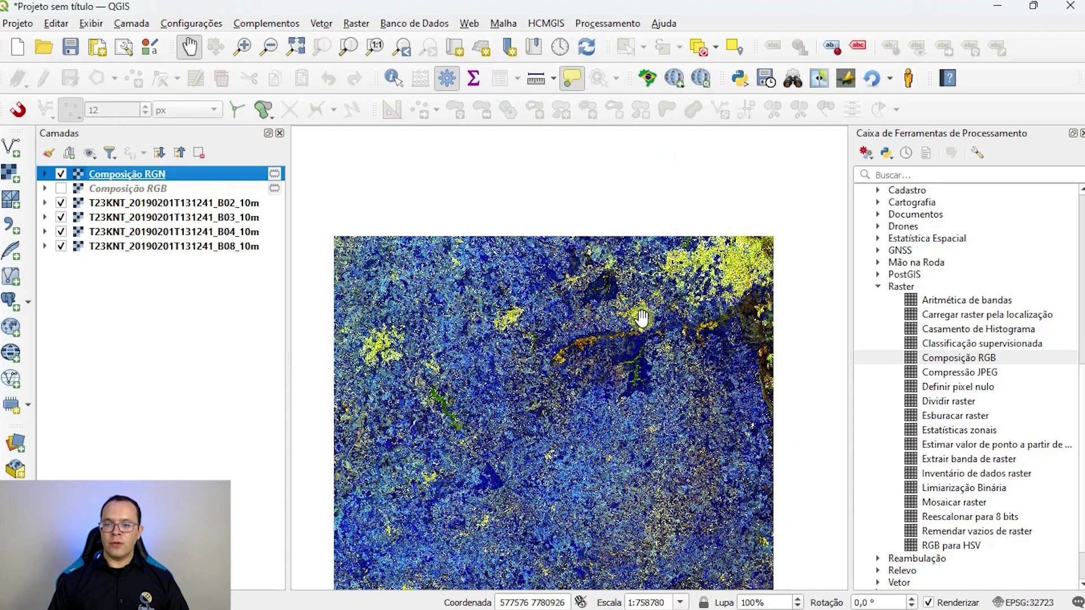
{"action": "left_click_drag", "start_coordinate": [642, 314], "coordinate": [639, 252]}
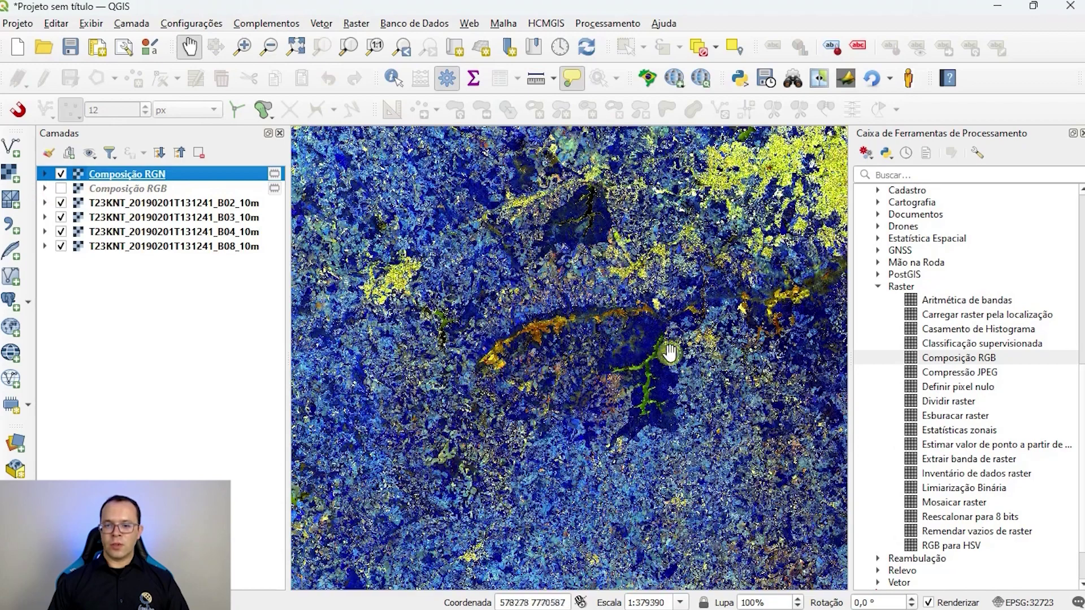
{"action": "left_click_drag", "start_coordinate": [669, 371], "coordinate": [684, 325]}
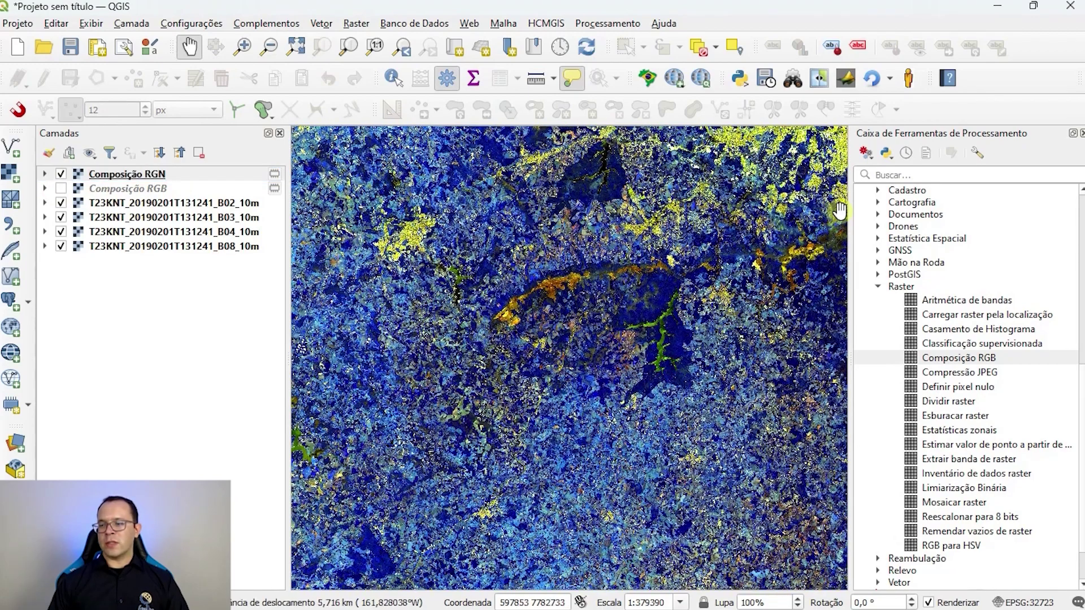
Step: Open the LF Tools Aritmética de bandas tool and set Composição RGN as the input raster
{"action": "left_click", "coordinate": [944, 300]}
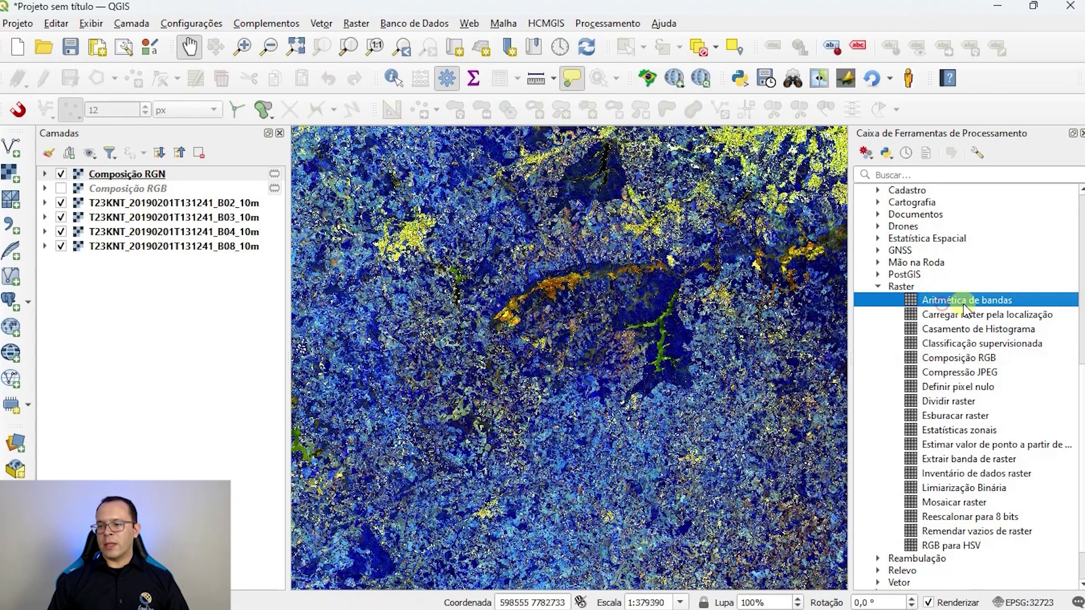
{"action": "double_click", "coordinate": [964, 305]}
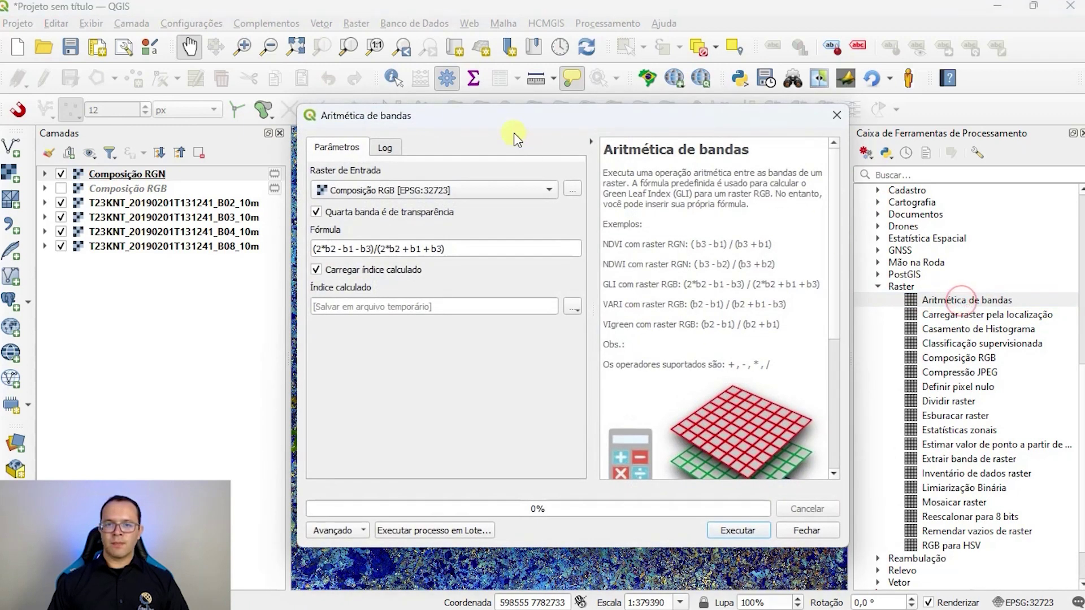
{"action": "left_click", "coordinate": [142, 176]}
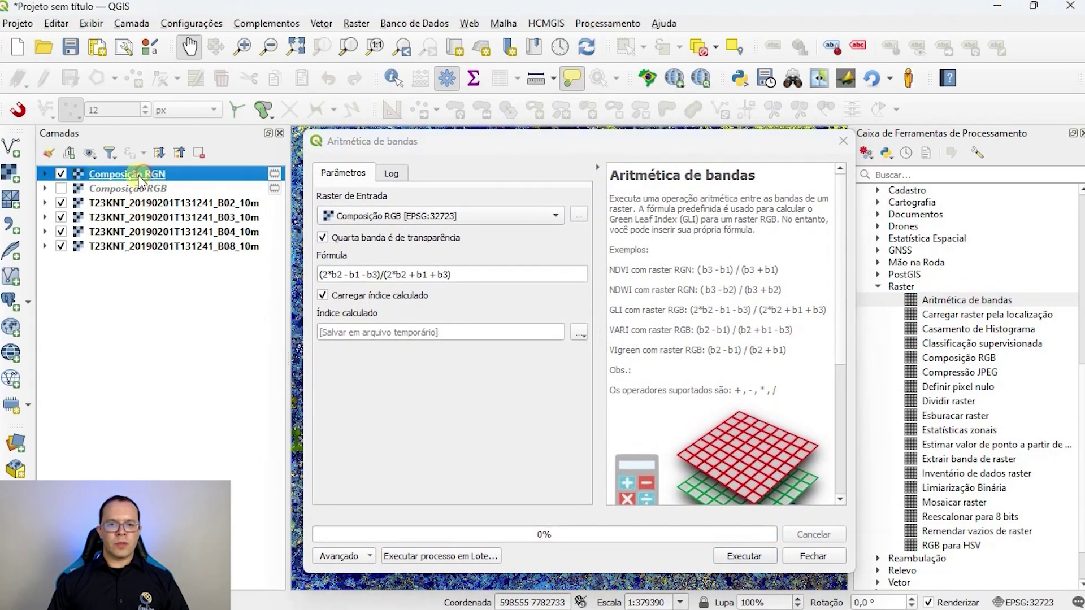
{"action": "left_click_drag", "start_coordinate": [121, 172], "coordinate": [374, 214]}
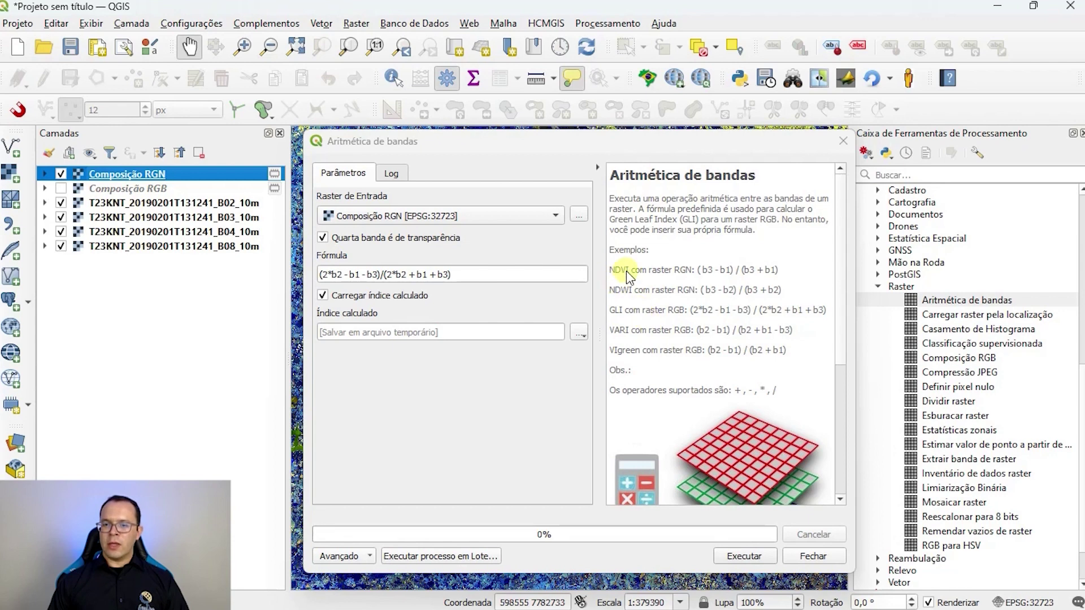
Step: Replace the band arithmetic formula with the NDVI expression (b3 - b1) / (b3 + b1), run it to a temporary file and close the tool
{"action": "left_click", "coordinate": [681, 273]}
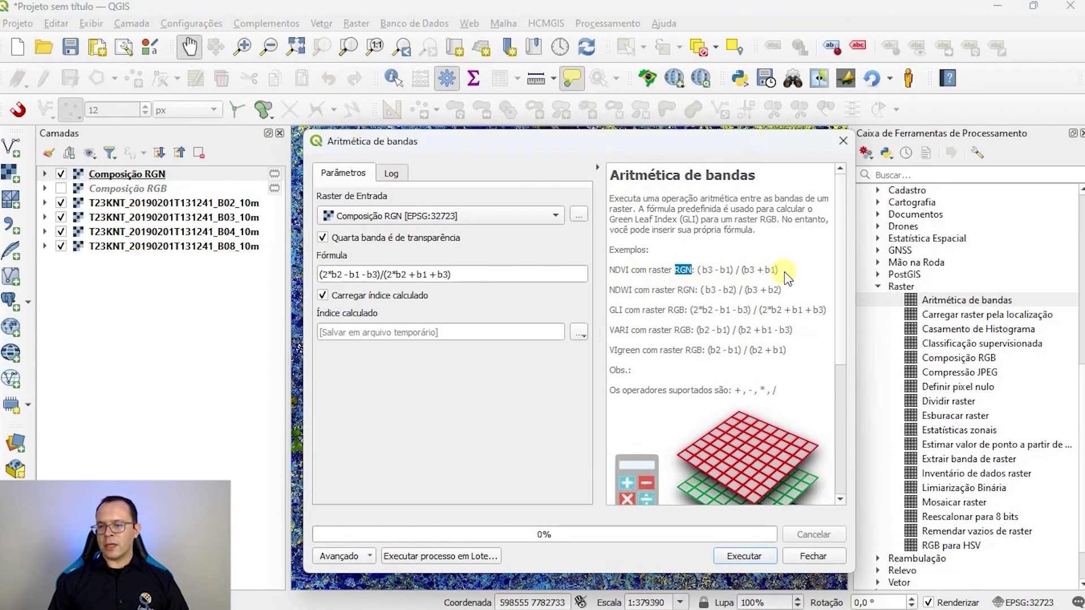
{"action": "left_click_drag", "start_coordinate": [784, 272], "coordinate": [696, 270]}
{"action": "key", "text": "ctrl+c"}
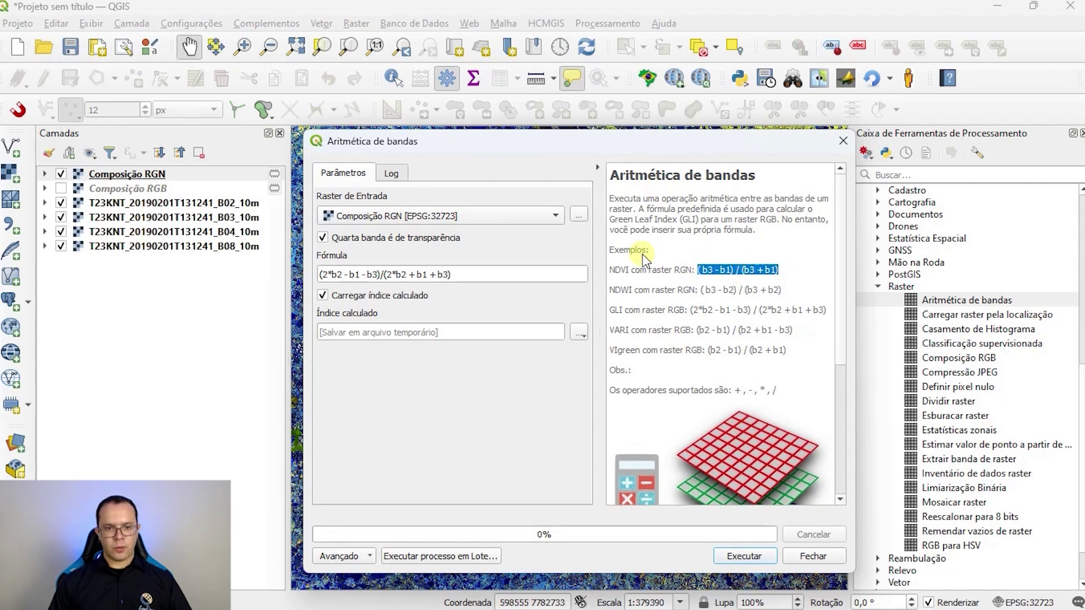
{"action": "left_click_drag", "start_coordinate": [465, 275], "coordinate": [321, 280]}
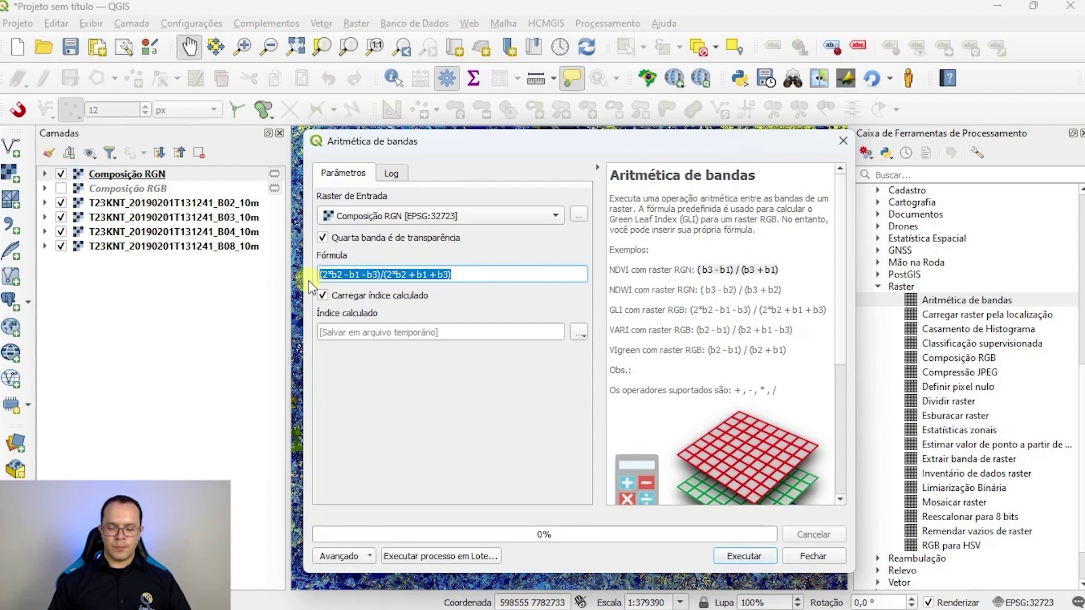
{"action": "key", "text": "BackSpace"}
{"action": "key", "text": "ctrl+v"}
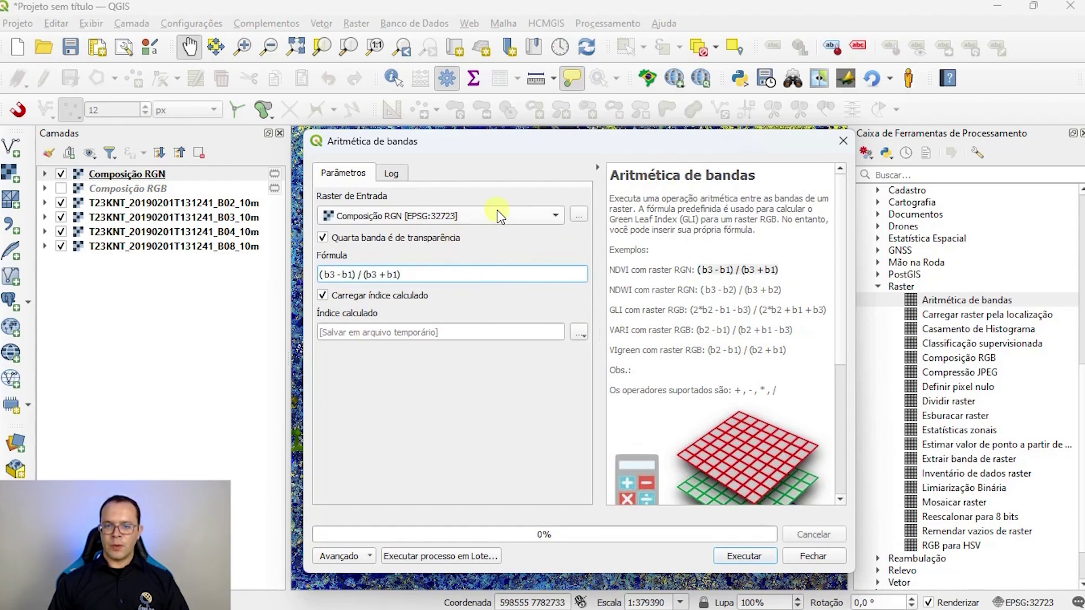
{"action": "left_click", "coordinate": [744, 557]}
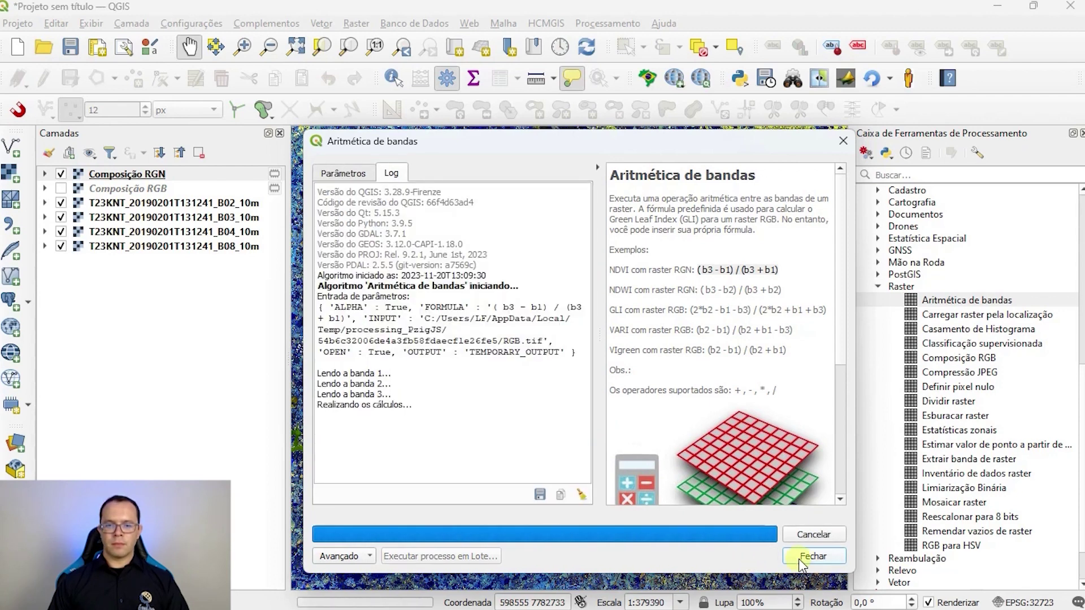
{"action": "left_click", "coordinate": [808, 556]}
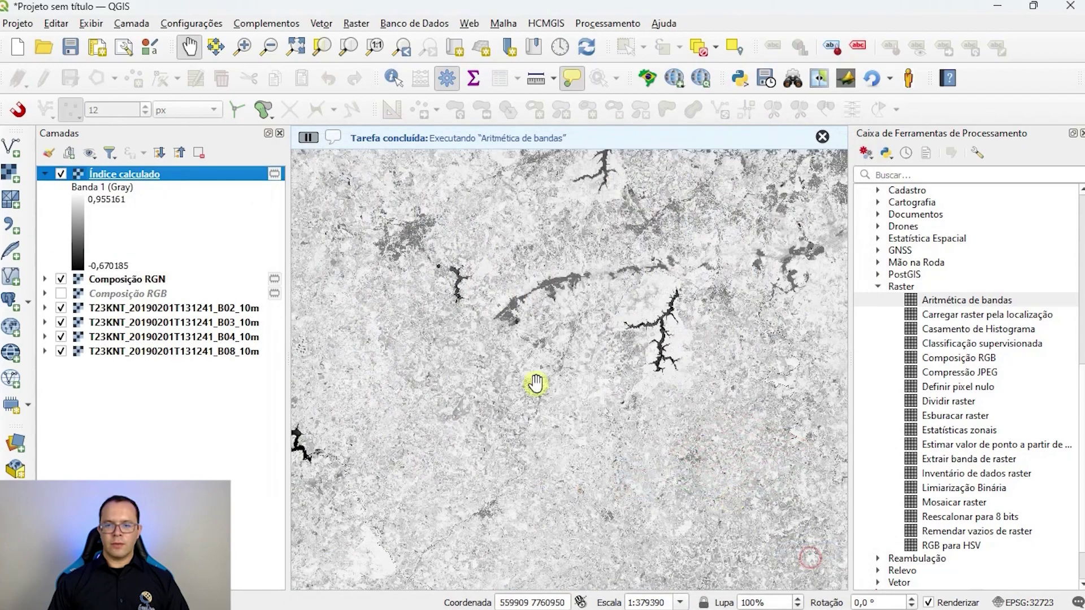
Step: Hide the B02, B03, B04 and B08 band layers and Composição RGN, leaving only Índice calculado displayed
{"action": "scroll", "coordinate": [526, 396], "scroll_direction": "down", "scroll_amount": 2}
{"action": "scroll", "coordinate": [519, 406], "scroll_direction": "up", "scroll_amount": 1}
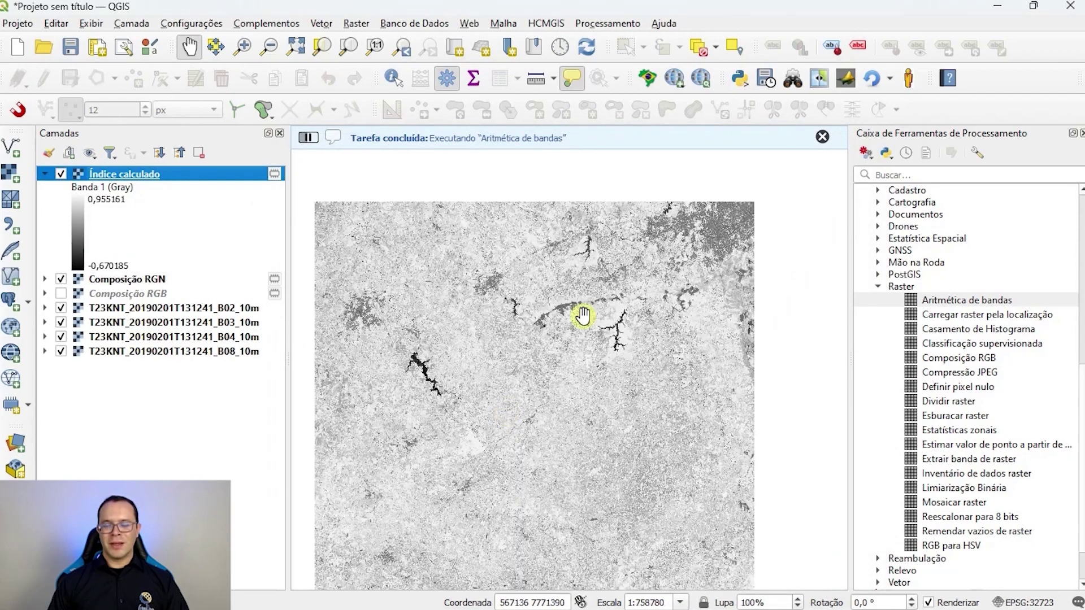
{"action": "scroll", "coordinate": [584, 315], "scroll_direction": "up", "scroll_amount": 2}
{"action": "left_click_drag", "start_coordinate": [694, 293], "coordinate": [672, 306]}
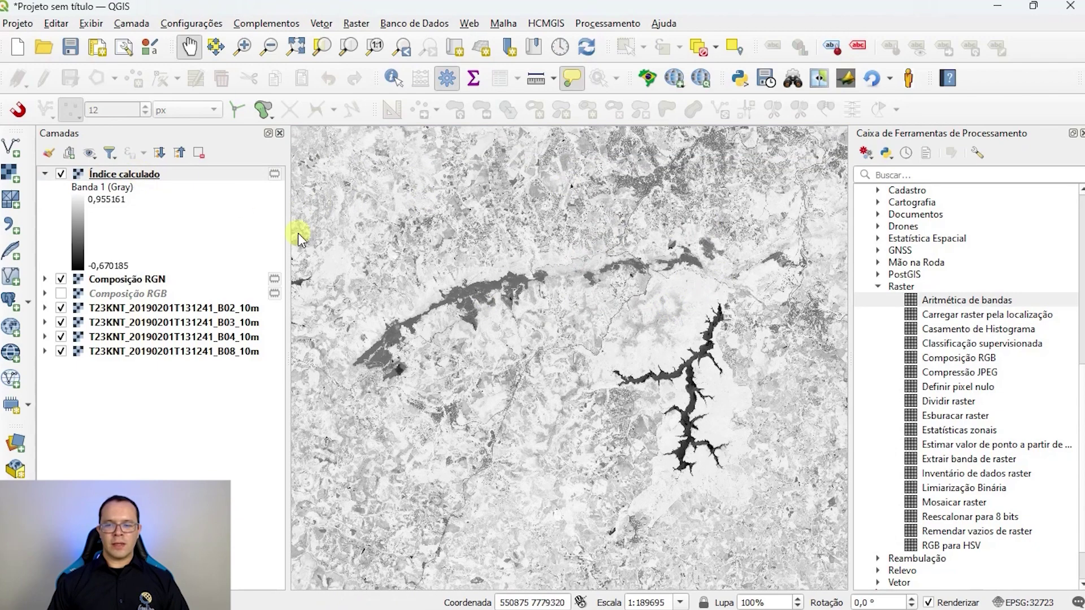
{"action": "scroll", "coordinate": [647, 271], "scroll_direction": "down", "scroll_amount": 2}
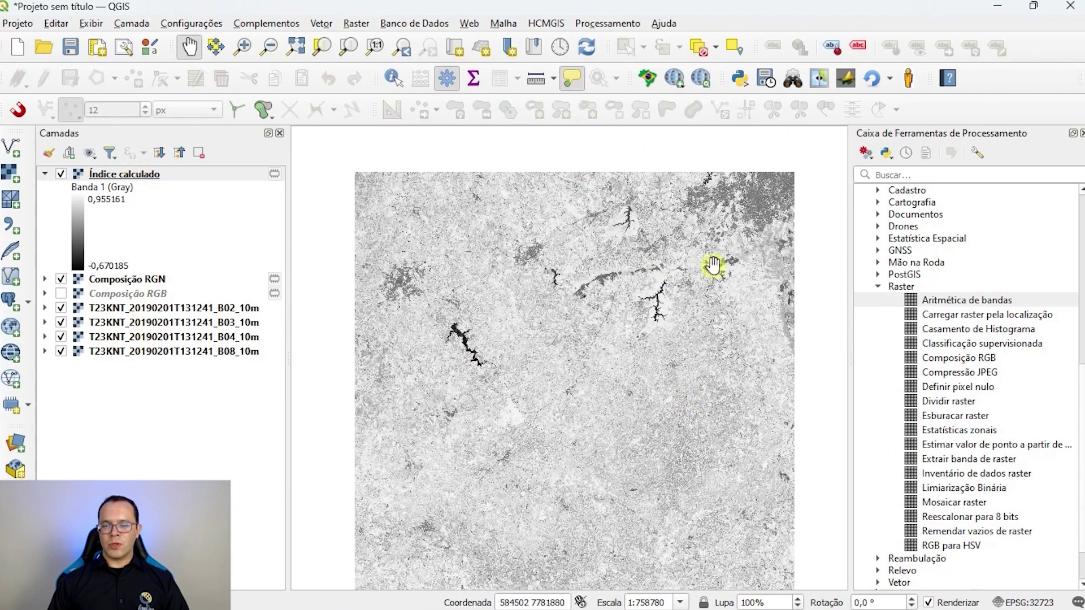
{"action": "left_click", "coordinate": [61, 308]}
{"action": "left_click", "coordinate": [61, 322]}
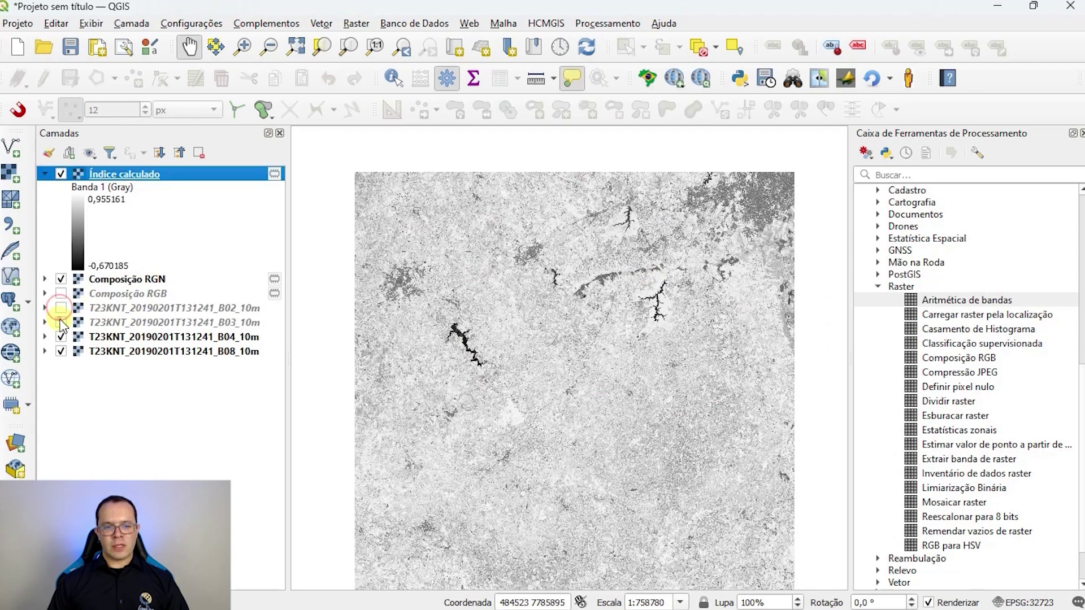
{"action": "left_click", "coordinate": [60, 337]}
{"action": "left_click", "coordinate": [60, 351]}
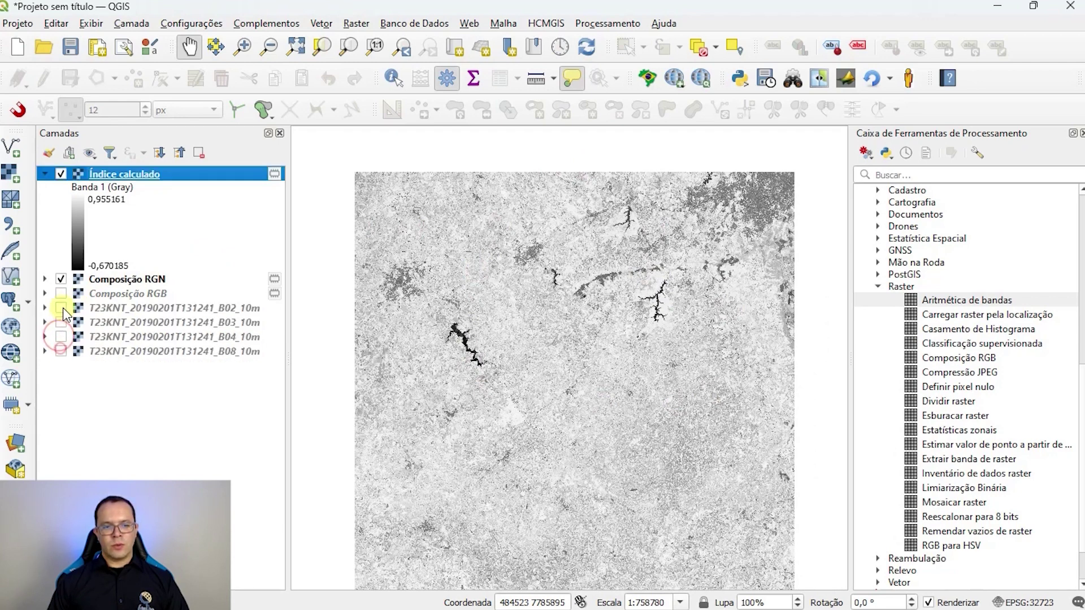
{"action": "left_click", "coordinate": [60, 280]}
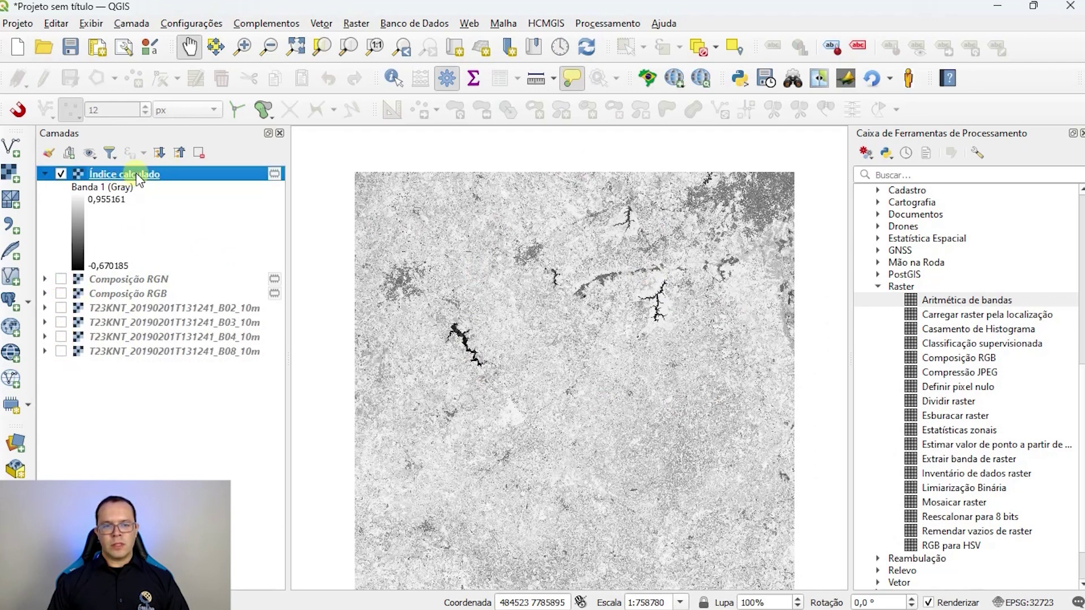
Step: Open the symbology properties of Índice calculado and set its rendering type to Banda simples falsa-cor
{"action": "scroll", "coordinate": [577, 291], "scroll_direction": "up", "scroll_amount": 1}
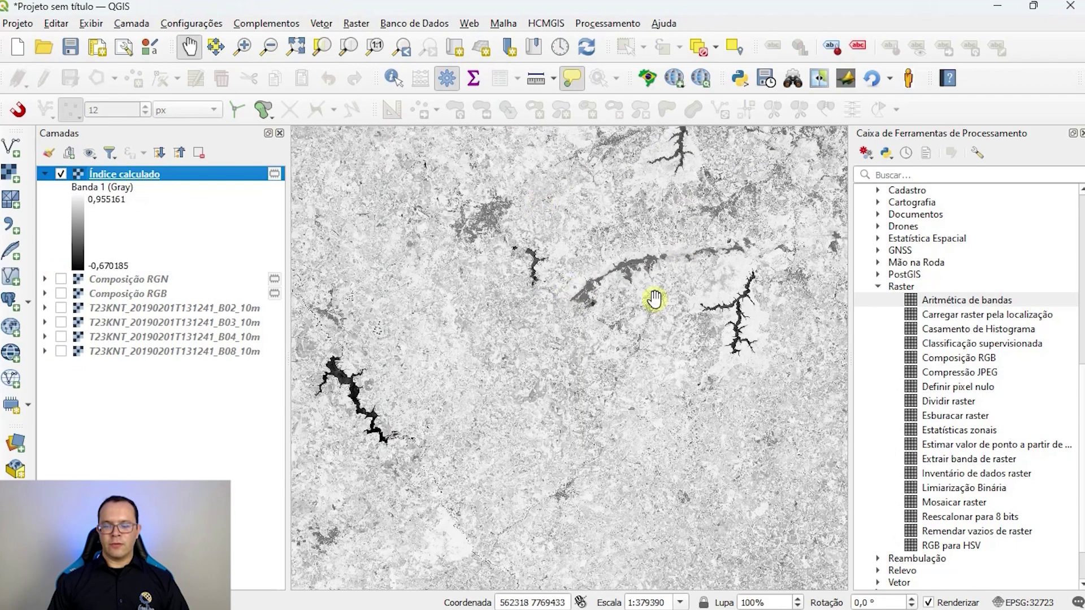
{"action": "left_click", "coordinate": [106, 177]}
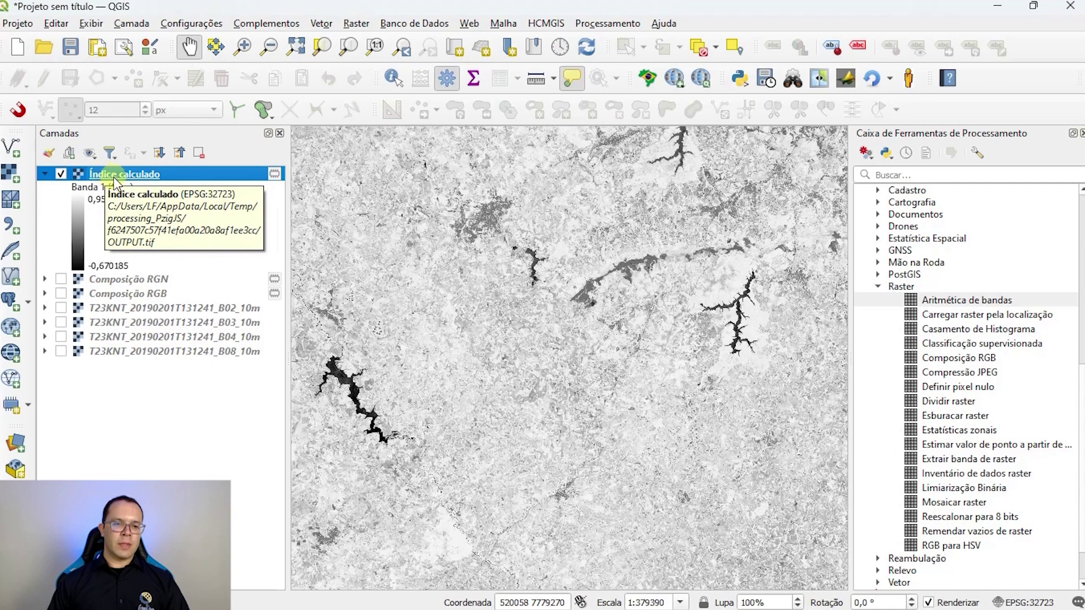
{"action": "double_click", "coordinate": [107, 176]}
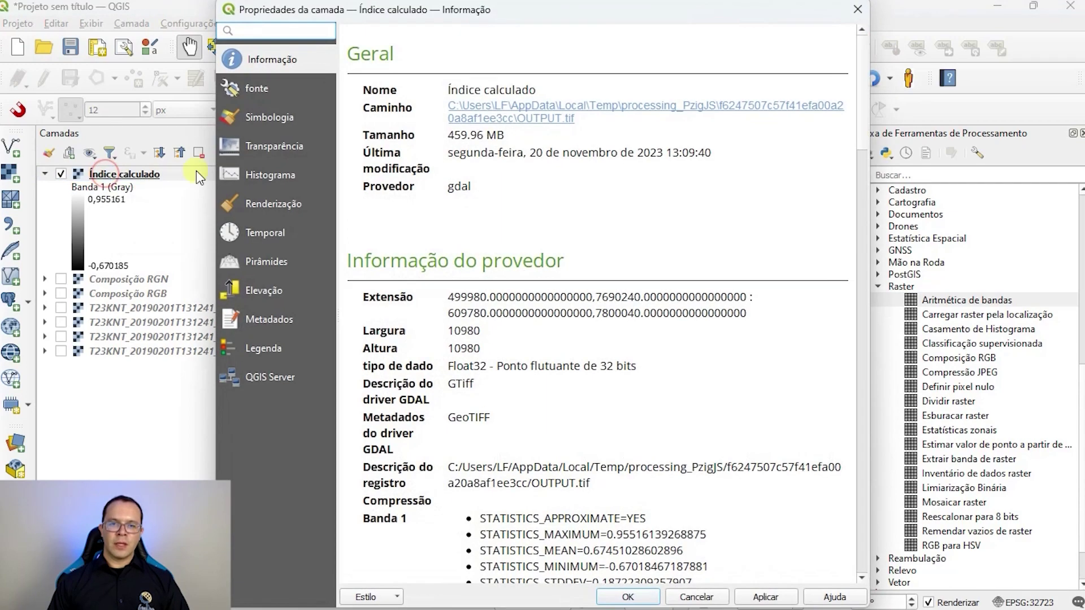
{"action": "left_click", "coordinate": [276, 120]}
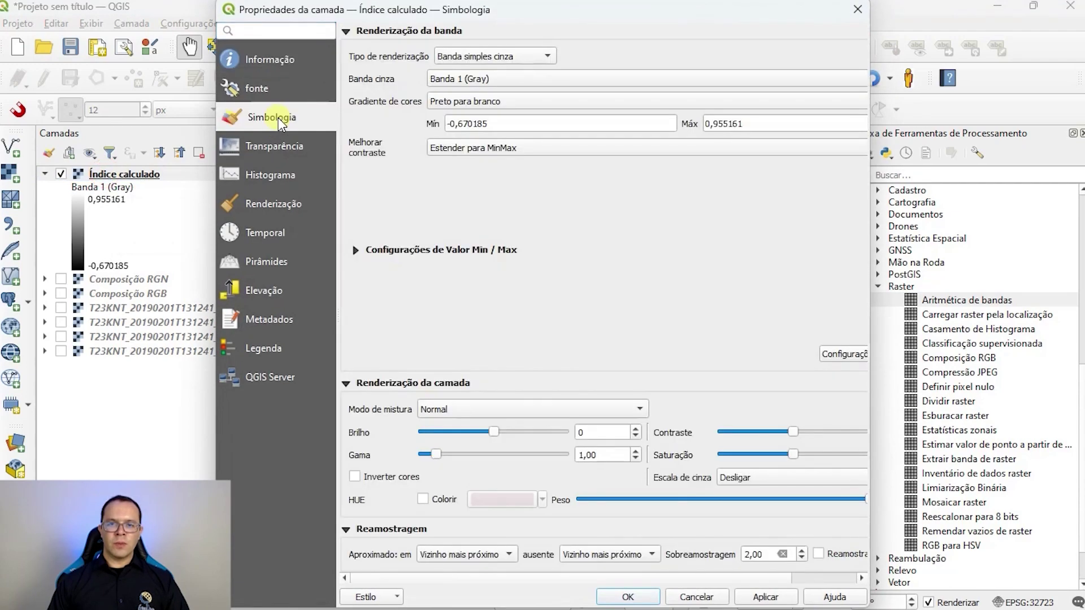
{"action": "left_click", "coordinate": [517, 57]}
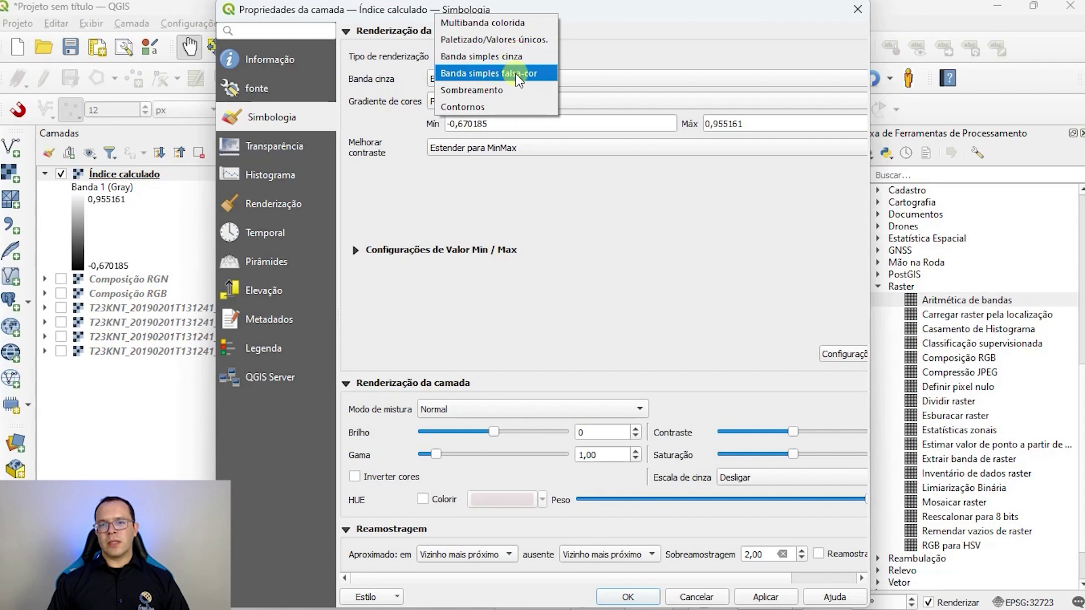
{"action": "left_click", "coordinate": [486, 74]}
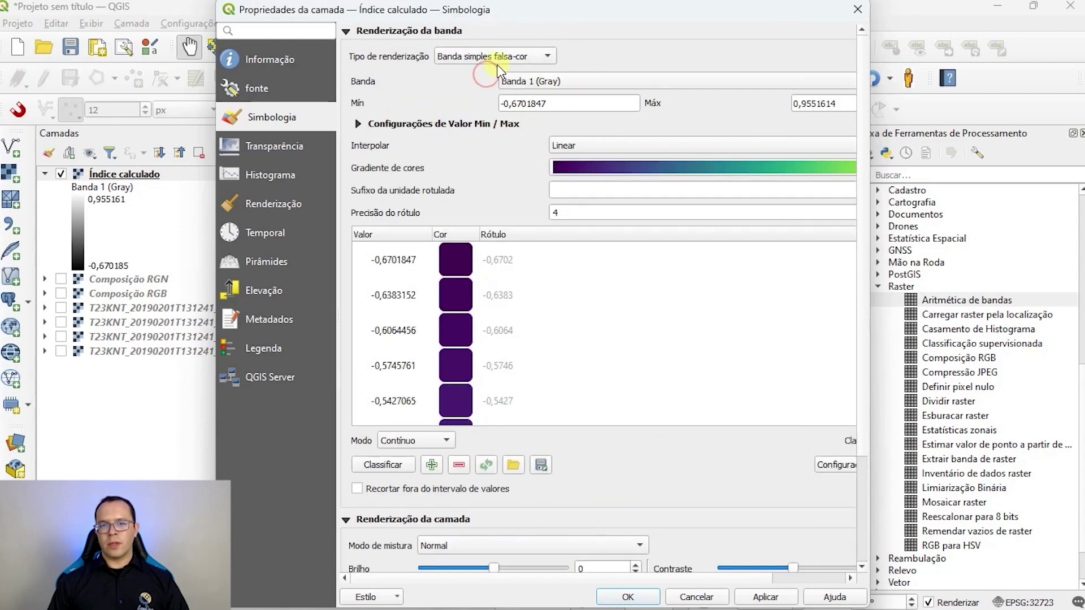
Step: Choose the RdYlGn color ramp for Índice calculado and apply the symbology
{"action": "left_click_drag", "start_coordinate": [873, 151], "coordinate": [959, 151]}
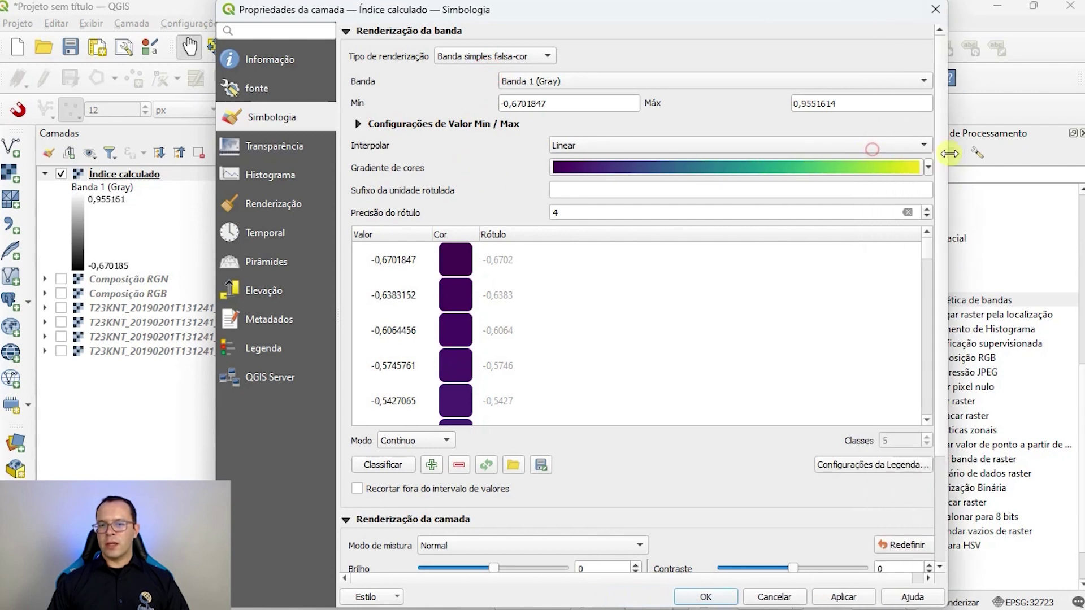
{"action": "left_click", "coordinate": [928, 168]}
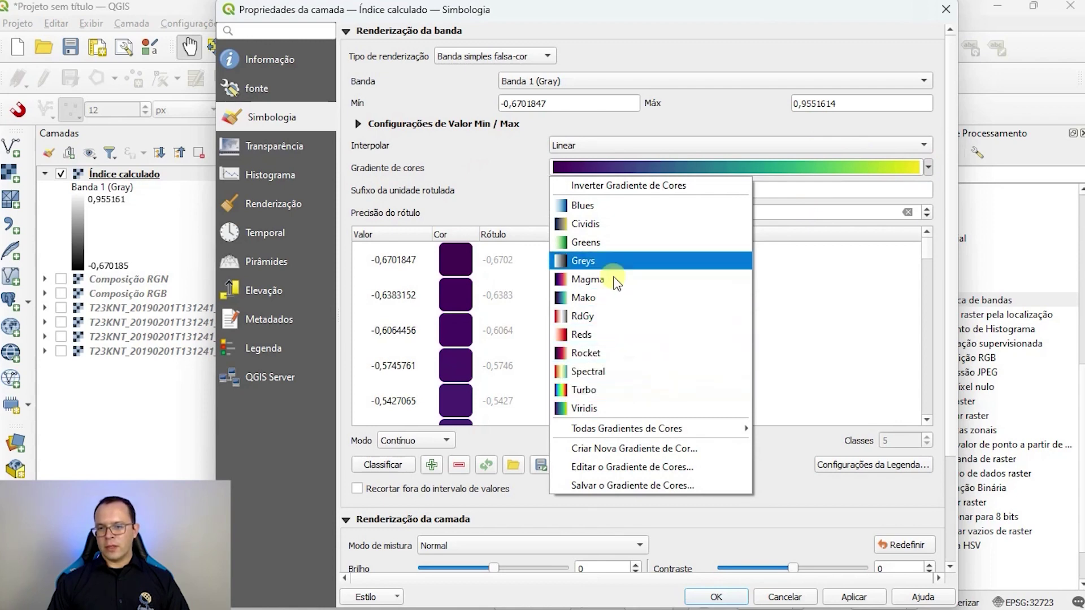
{"action": "mouse_move", "coordinate": [633, 426]}
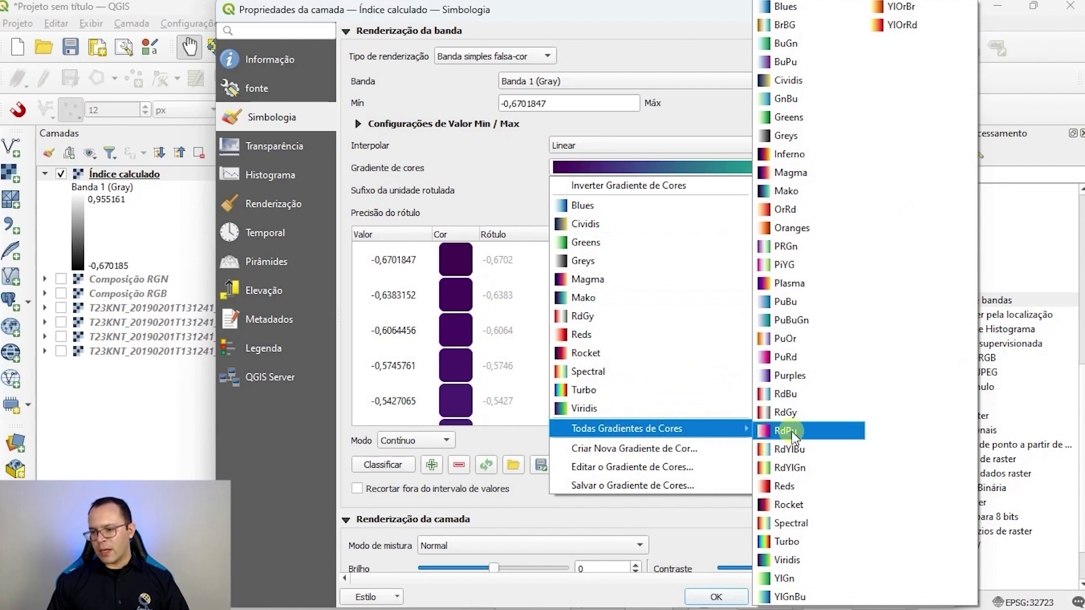
{"action": "left_click", "coordinate": [790, 470]}
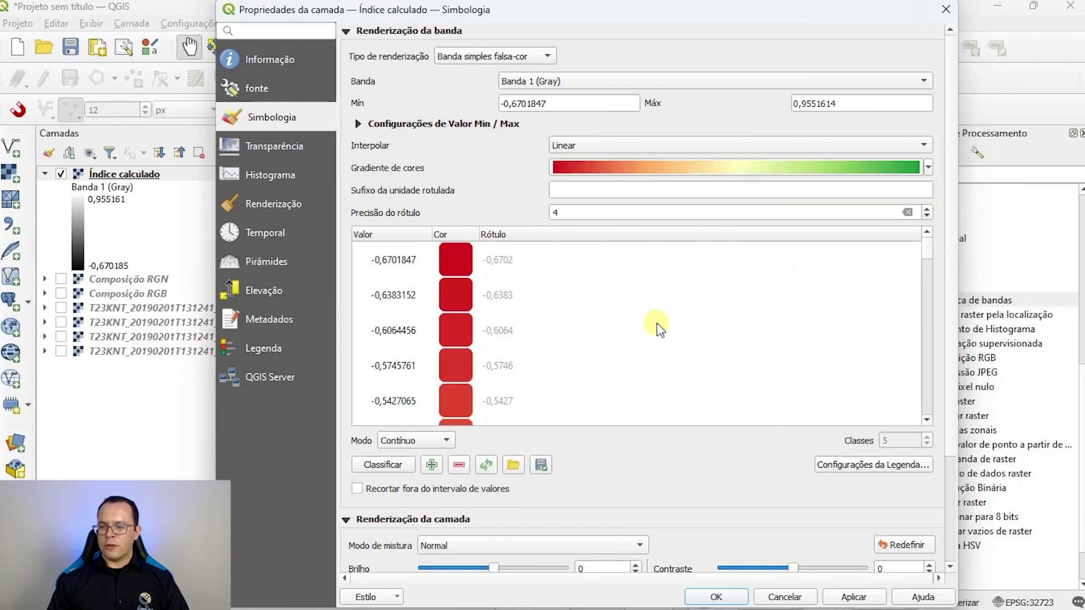
{"action": "left_click", "coordinate": [719, 597]}
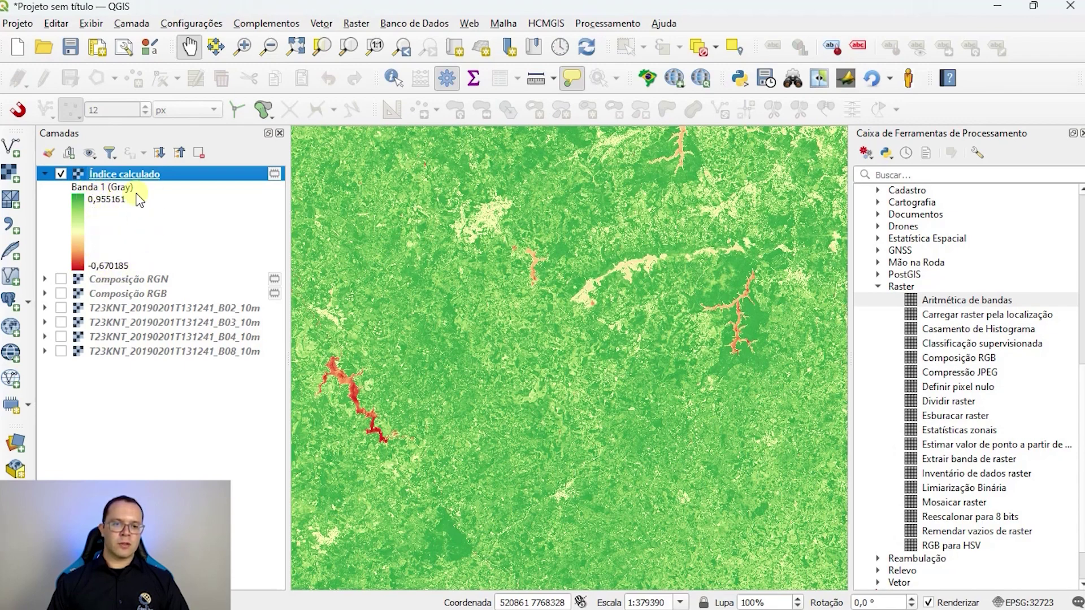
Step: Turn on Composição RGB, make it the active layer and start the map swipe tool to compare it with Índice calculado over the urban area
{"action": "scroll", "coordinate": [516, 315], "scroll_direction": "down", "scroll_amount": 2}
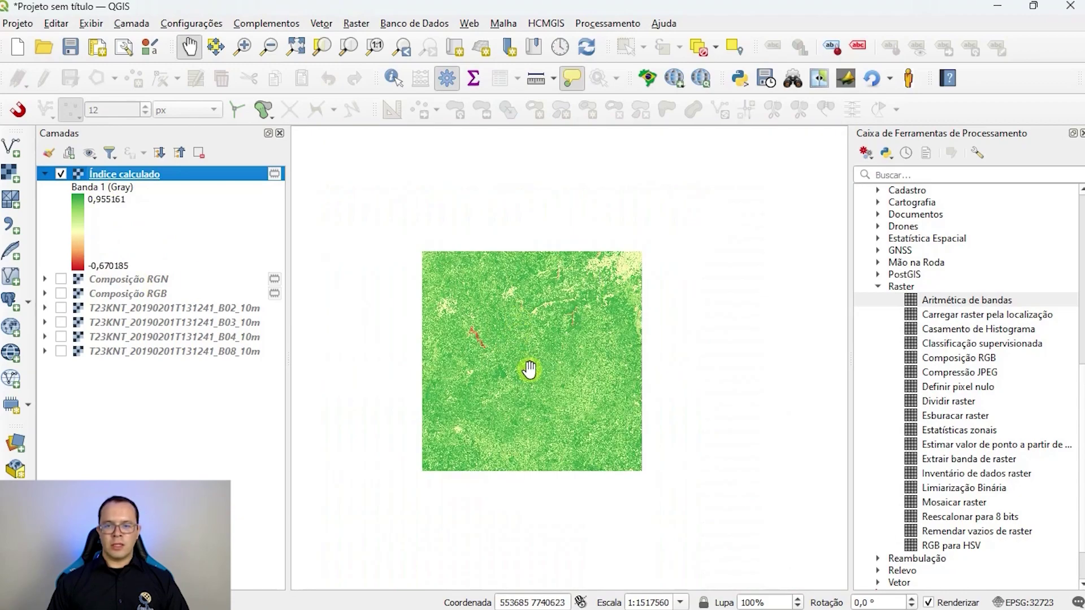
{"action": "scroll", "coordinate": [564, 327], "scroll_direction": "up", "scroll_amount": 1}
{"action": "scroll", "coordinate": [582, 306], "scroll_direction": "up", "scroll_amount": 2}
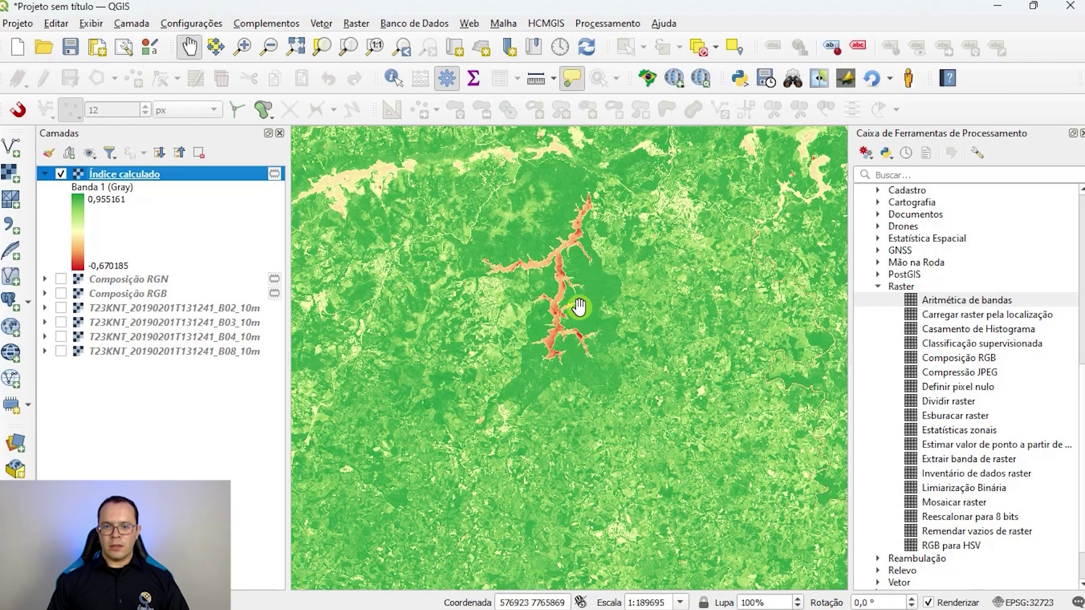
{"action": "scroll", "coordinate": [645, 275], "scroll_direction": "up", "scroll_amount": 1}
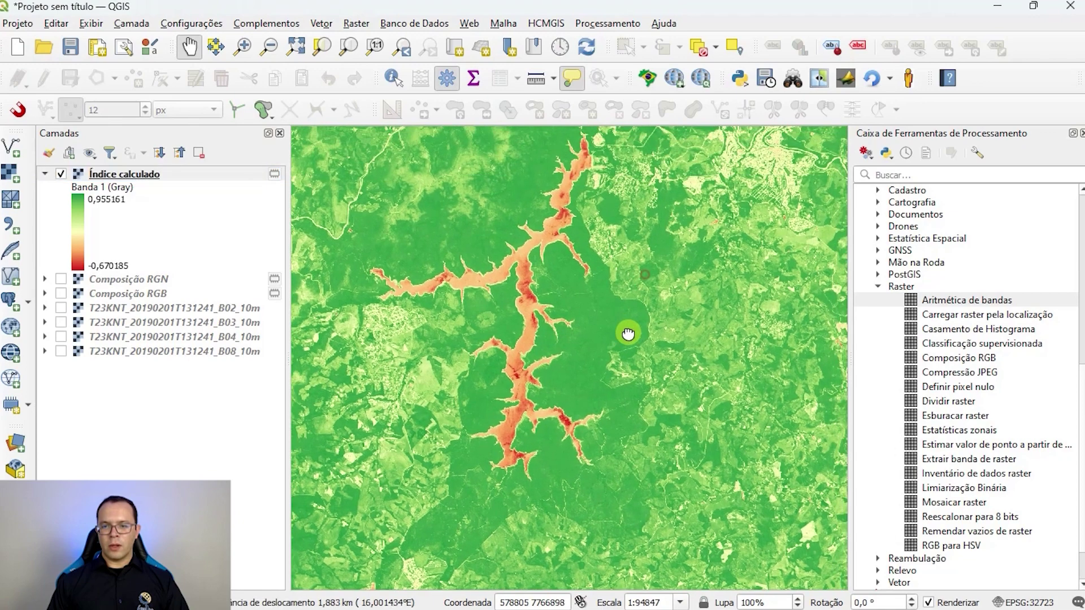
{"action": "scroll", "coordinate": [726, 226], "scroll_direction": "up", "scroll_amount": 1}
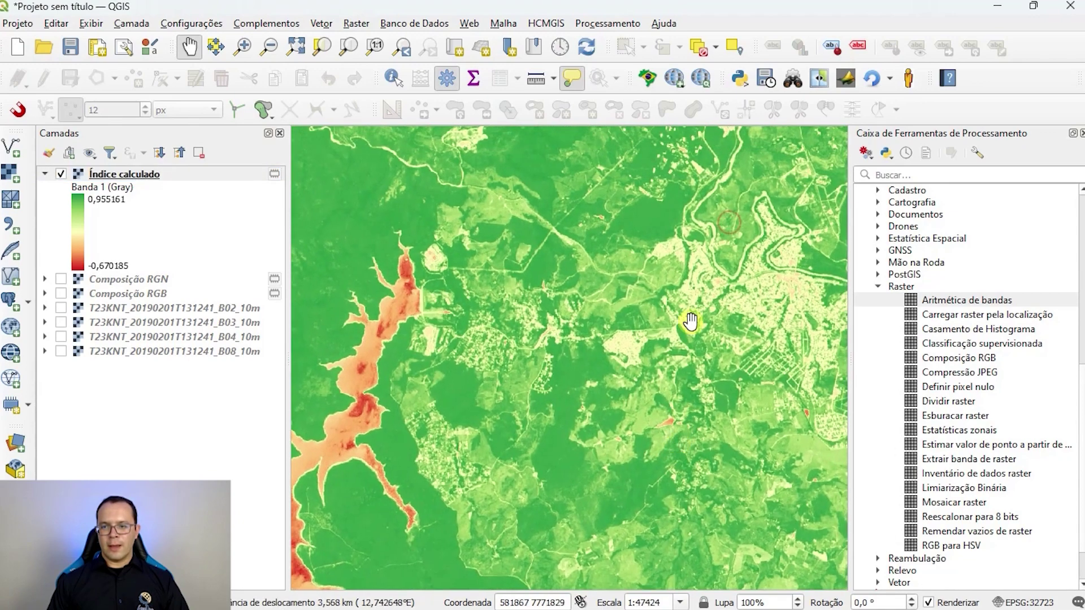
{"action": "scroll", "coordinate": [653, 299], "scroll_direction": "up", "scroll_amount": 1}
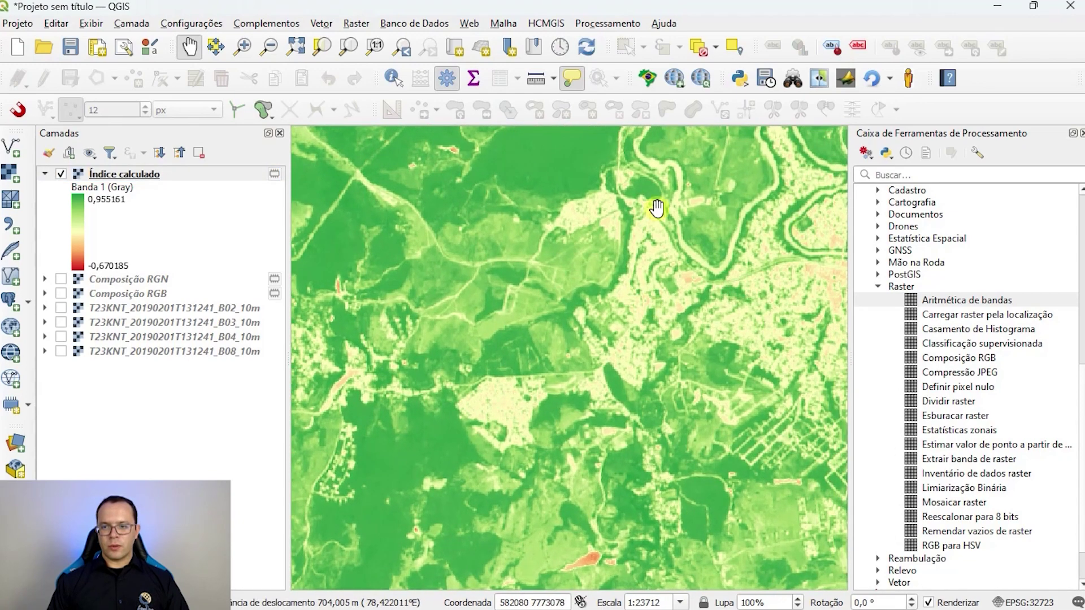
{"action": "left_click", "coordinate": [99, 175]}
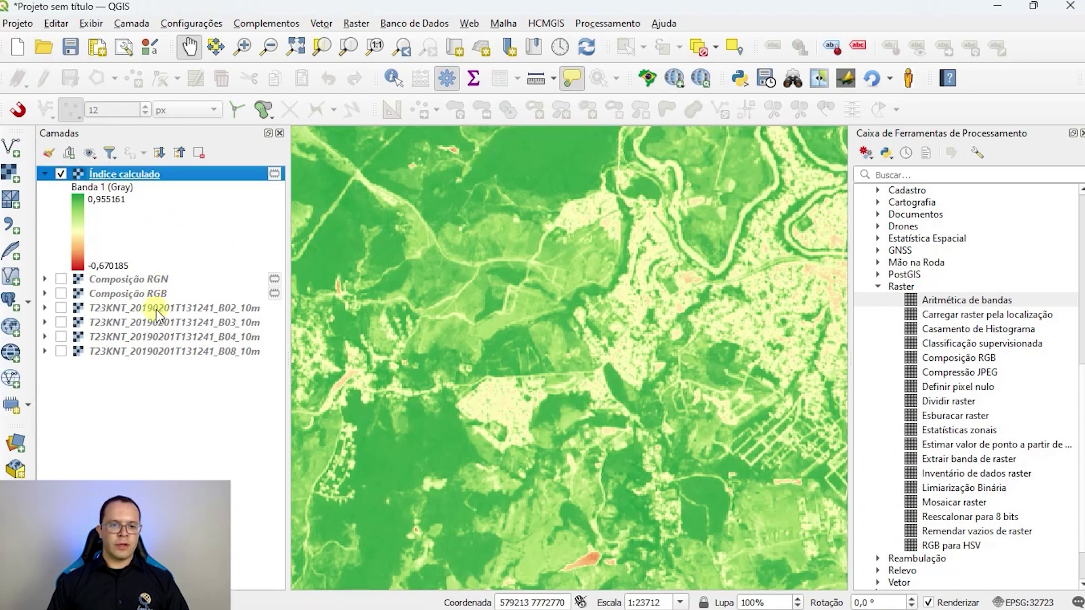
{"action": "left_click", "coordinate": [61, 293]}
{"action": "left_click", "coordinate": [102, 293]}
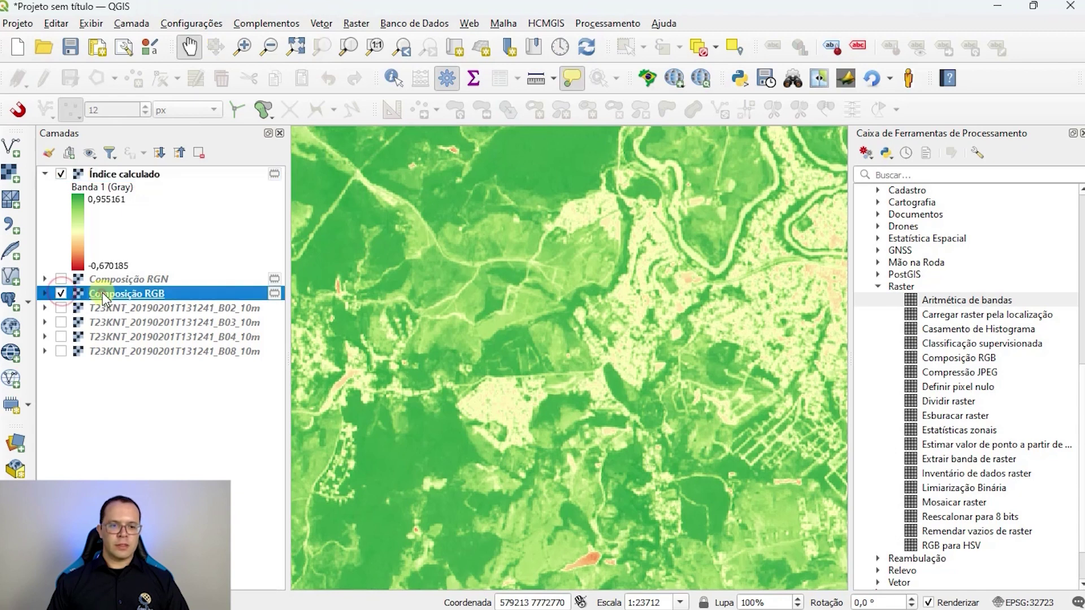
{"action": "left_click", "coordinate": [819, 79]}
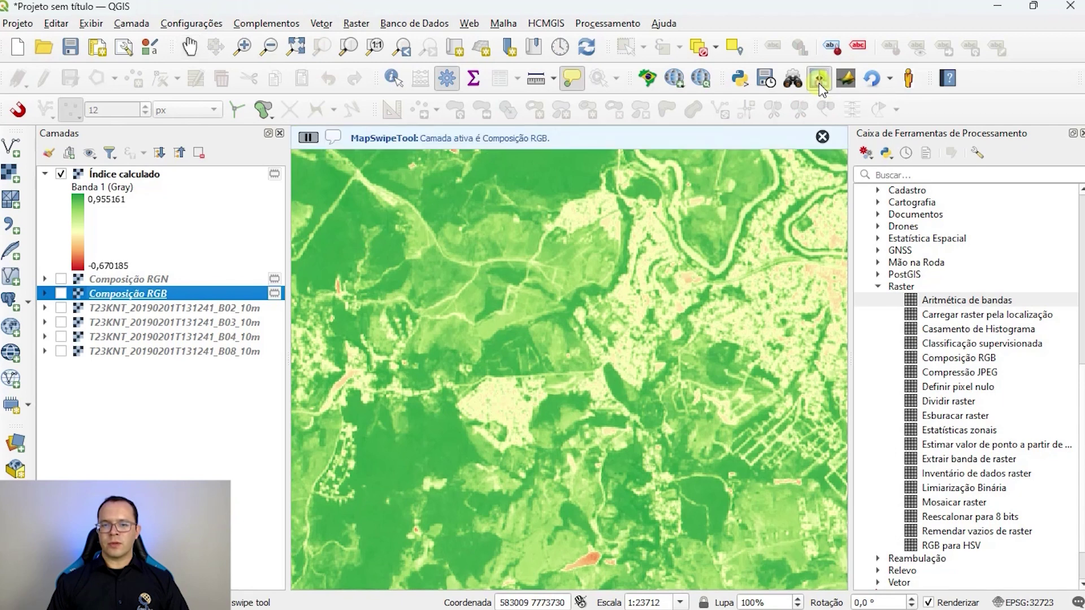